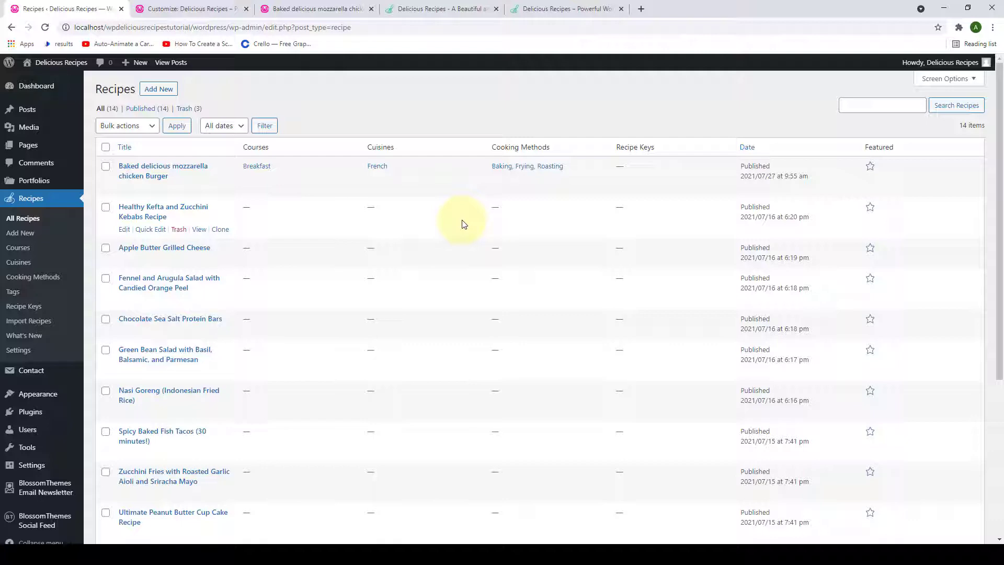
Clone the Pad Thai Chicken recipe from the All Recipes list.
scroll(437, 225, "down", 5)
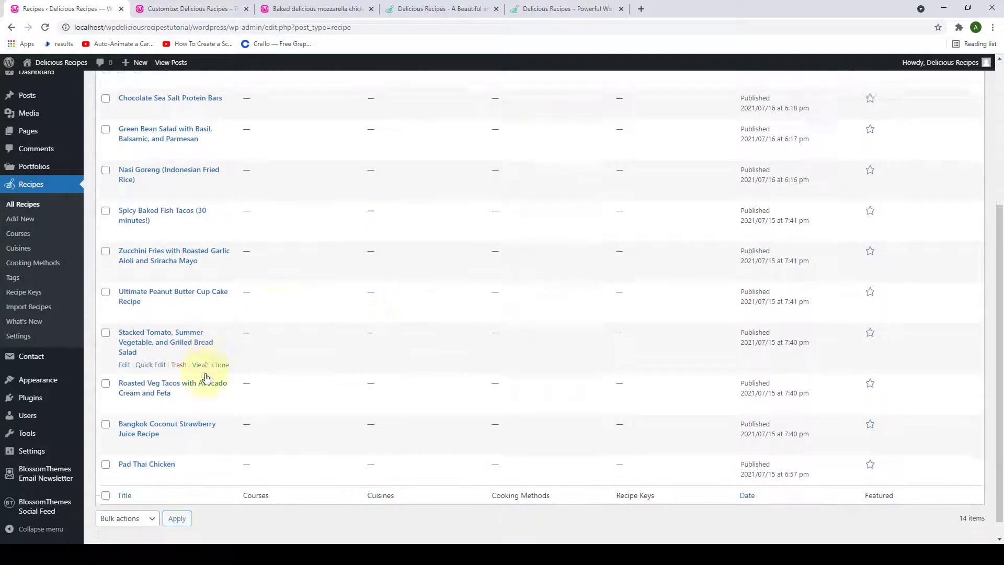
scroll(184, 443, "up", 5)
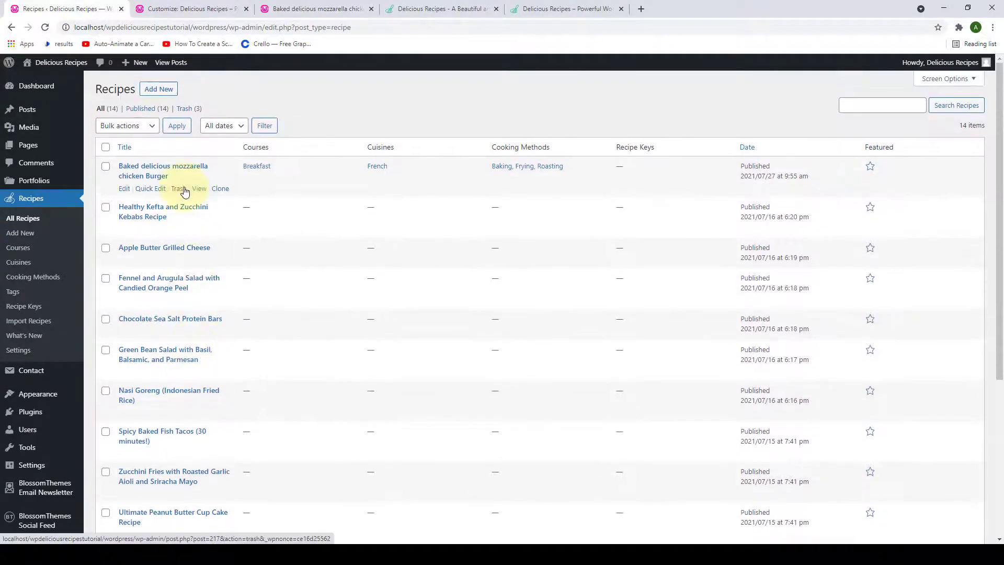
scroll(184, 192, "down", 4)
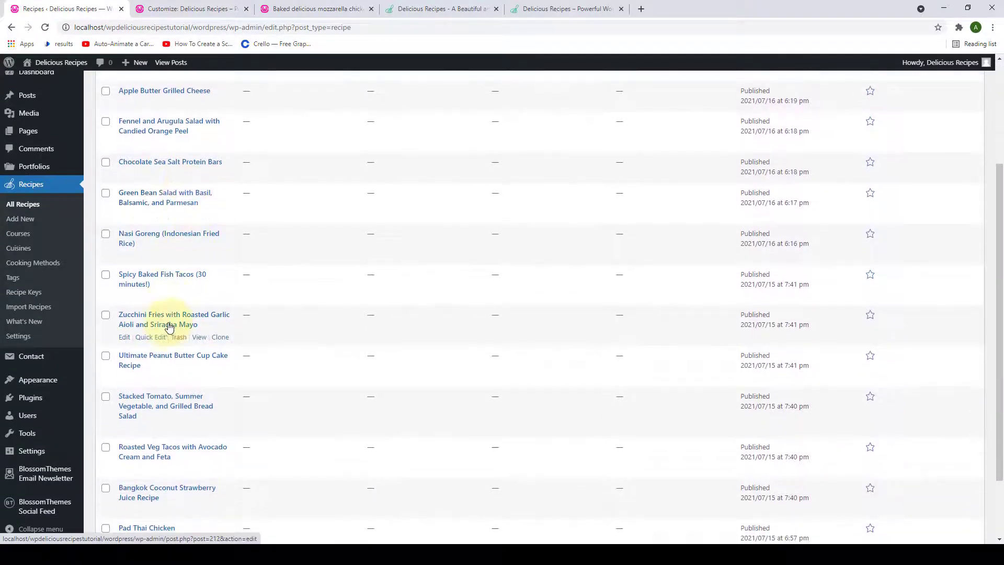
scroll(174, 362, "down", 1)
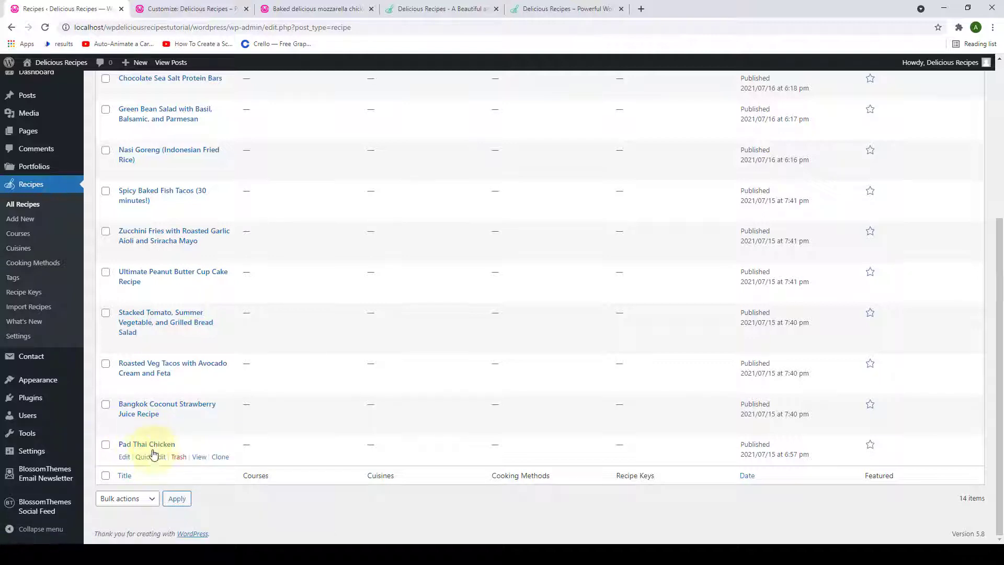
left_click(227, 459)
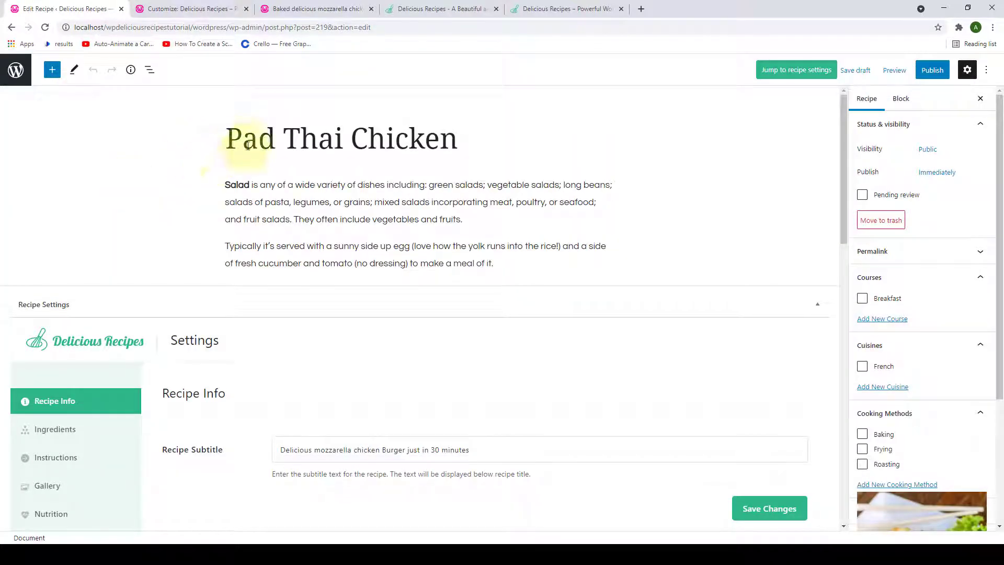
Check the cloned Pad Thai Chicken recipe's text, Recipe Settings sections and featured image, and return to the recipes list.
scroll(94, 351, "down", 4)
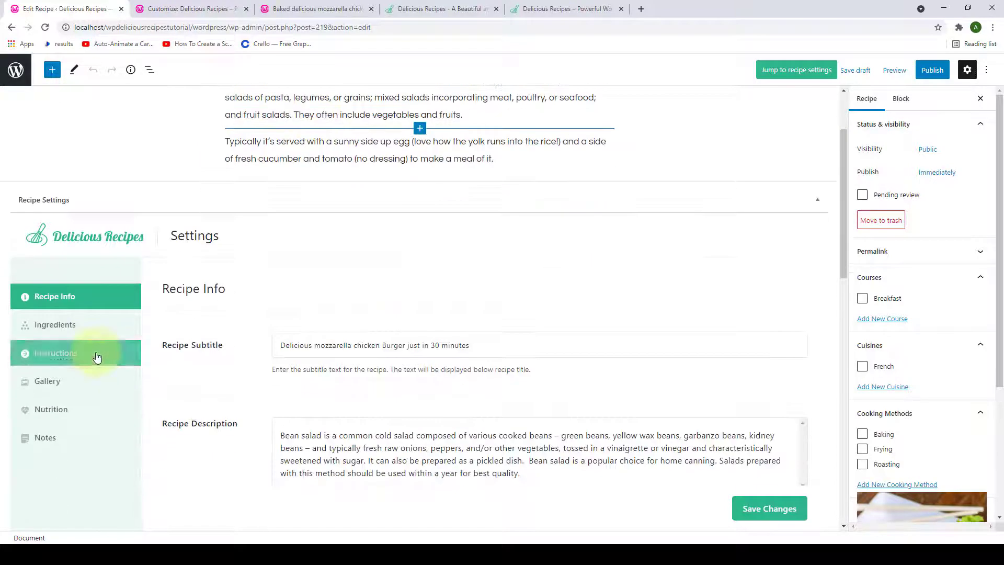
scroll(134, 403, "up", 2)
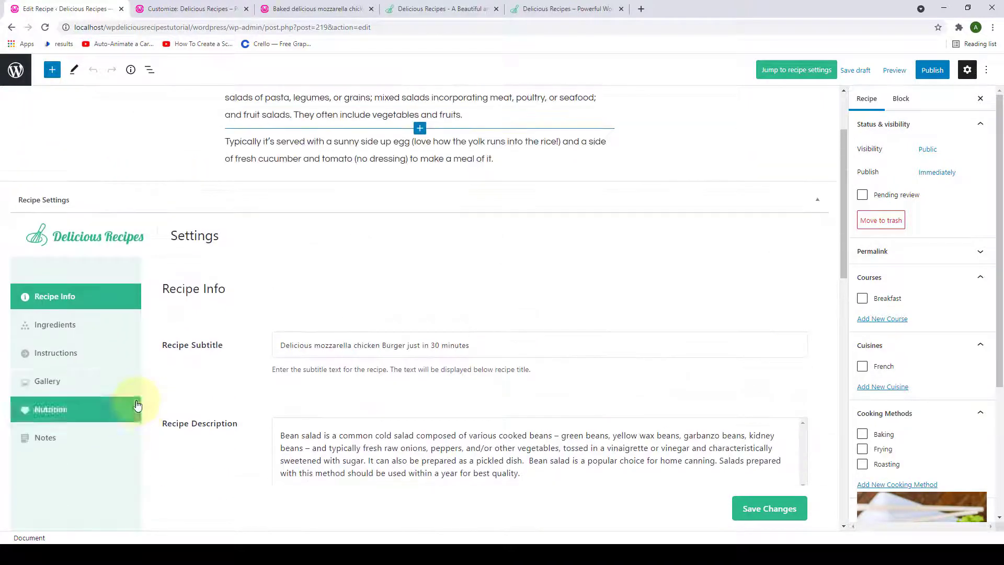
scroll(877, 240, "down", 1)
scroll(879, 251, "down", 3)
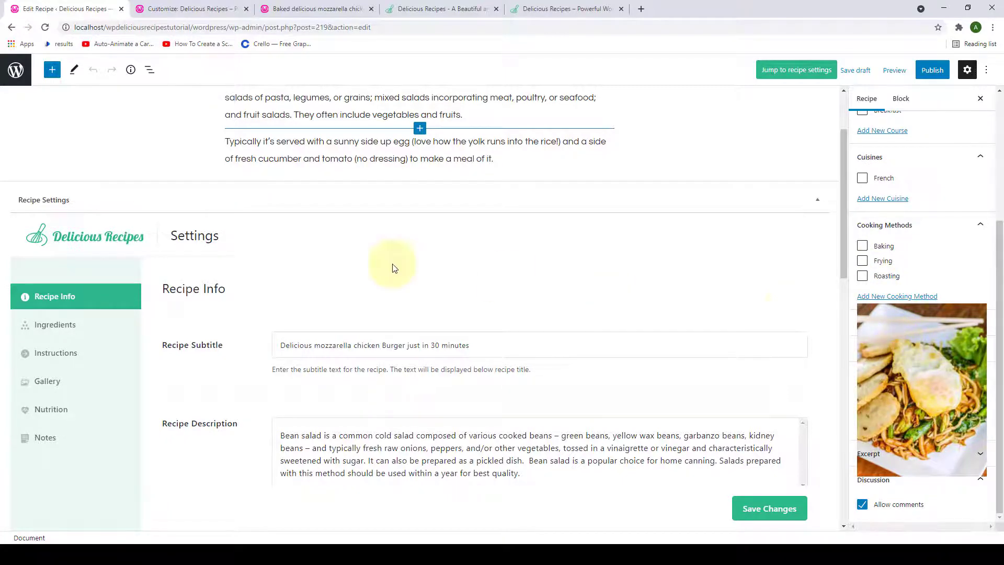
scroll(293, 215, "up", 3)
left_click(11, 28)
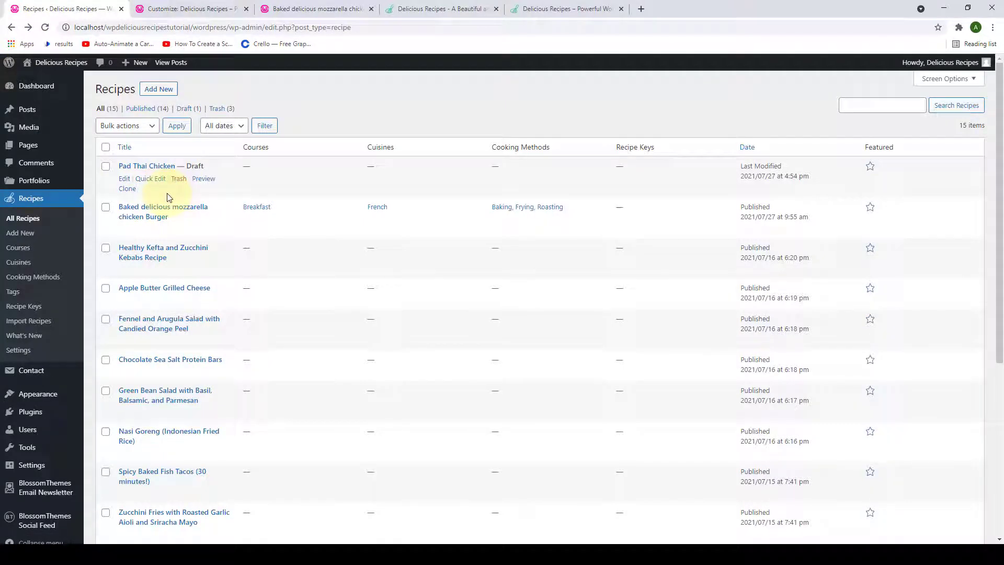
Move the Pad Thai Chicken draft to the trash.
scroll(167, 197, "down", 5)
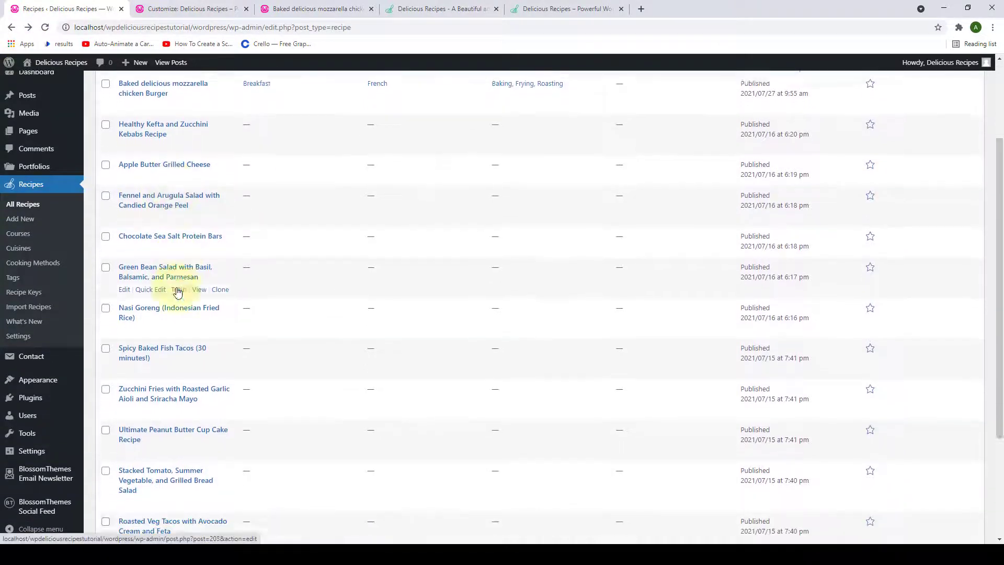
scroll(162, 420, "up", 5)
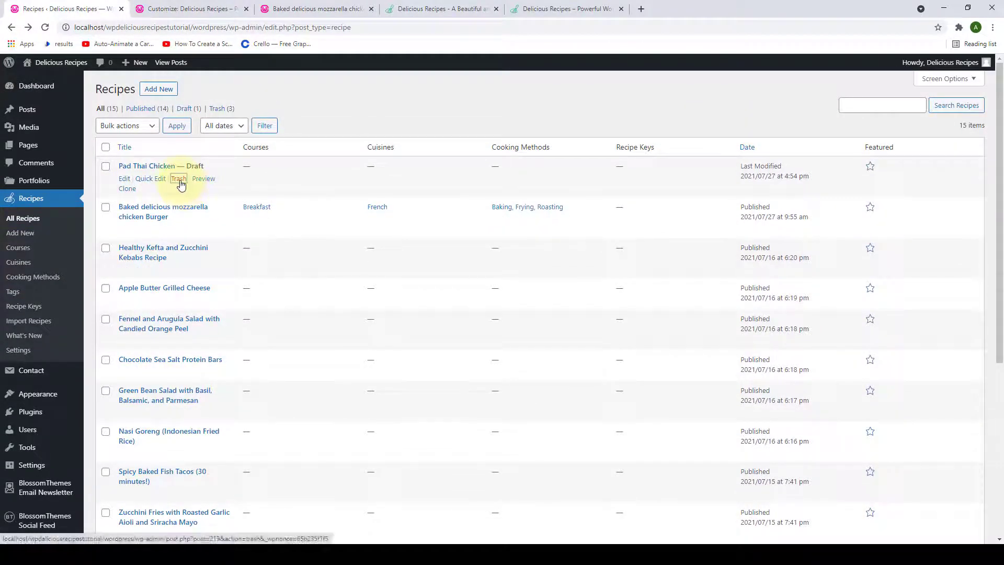
left_click(179, 181)
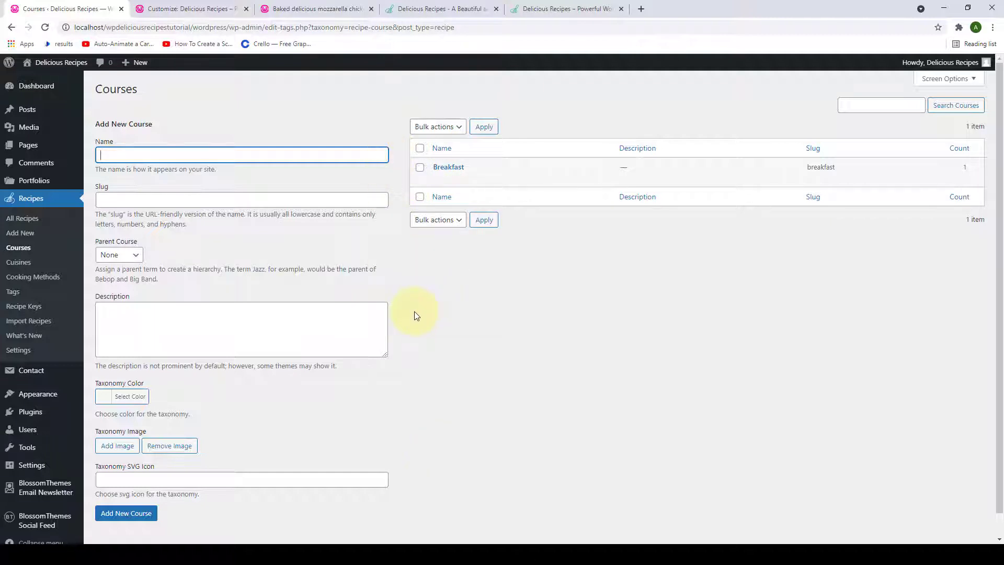
Switch to the Delicious Recipes demo site, preview its Cuisines and Cooking Methods entries, and open the Courses page.
left_click(580, 4)
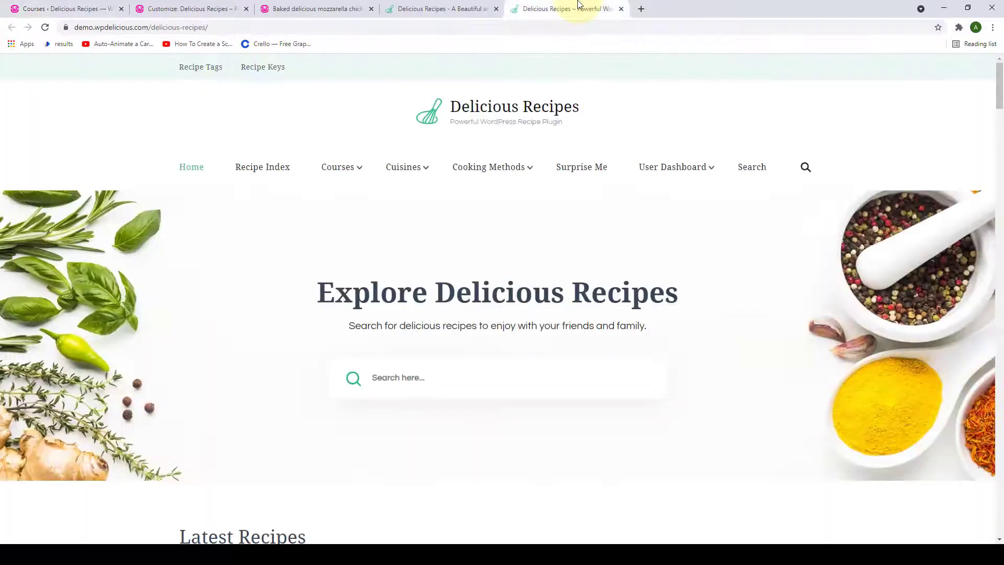
mouse_move(309, 174)
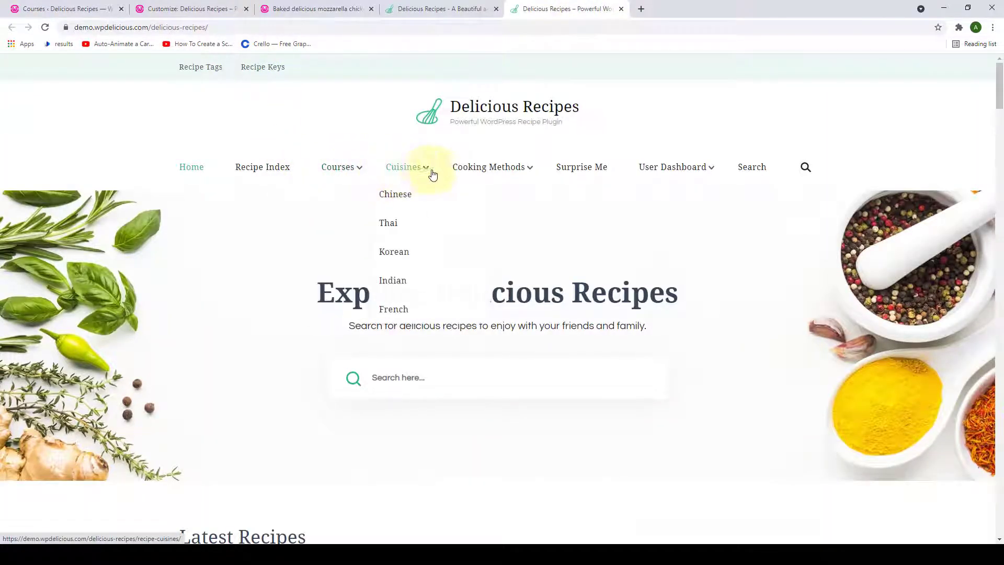
mouse_move(466, 172)
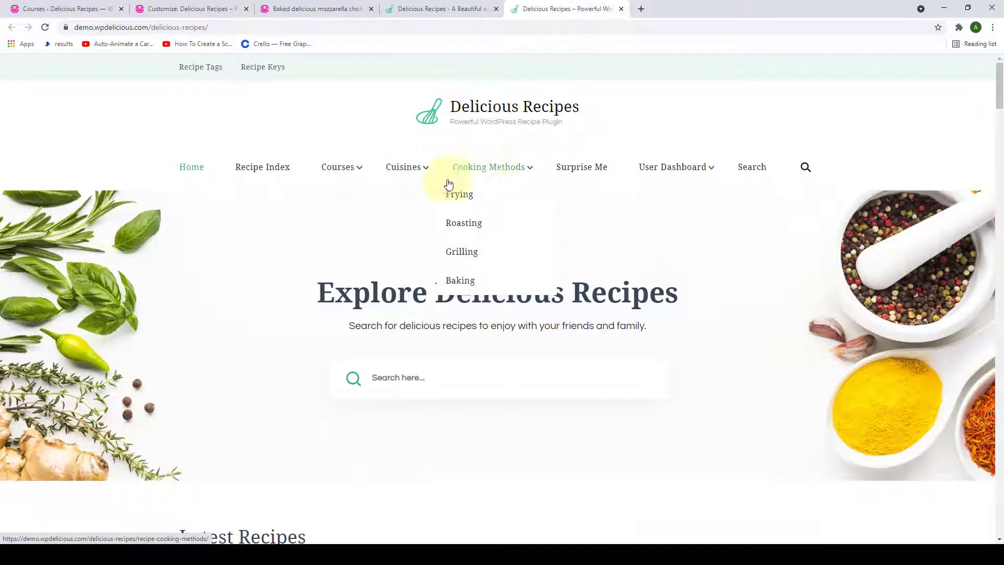
left_click(348, 171)
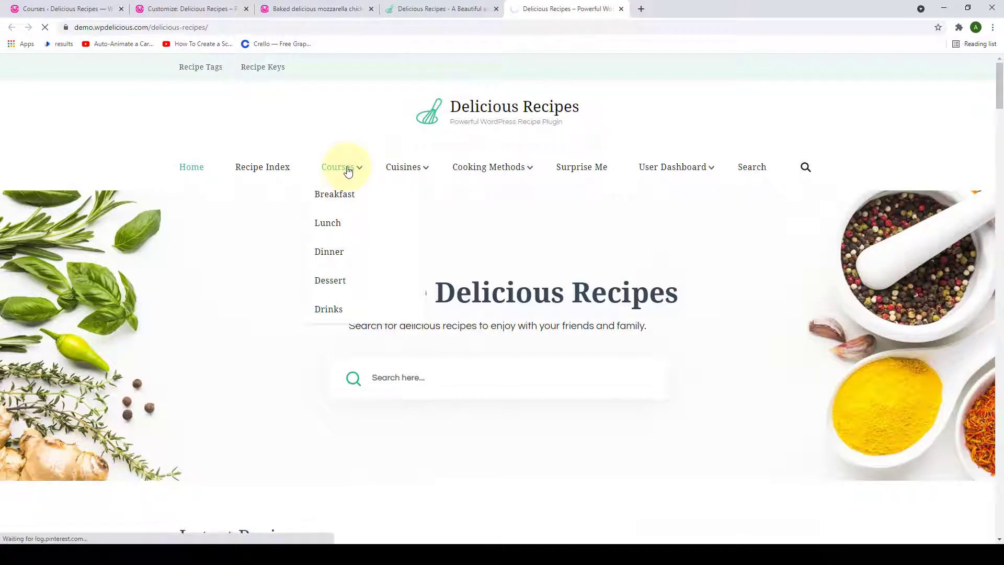
Examine the Recipe Courses page, from the Narrow Your Search filters through the recipes grouped under each course.
scroll(372, 226, "down", 4)
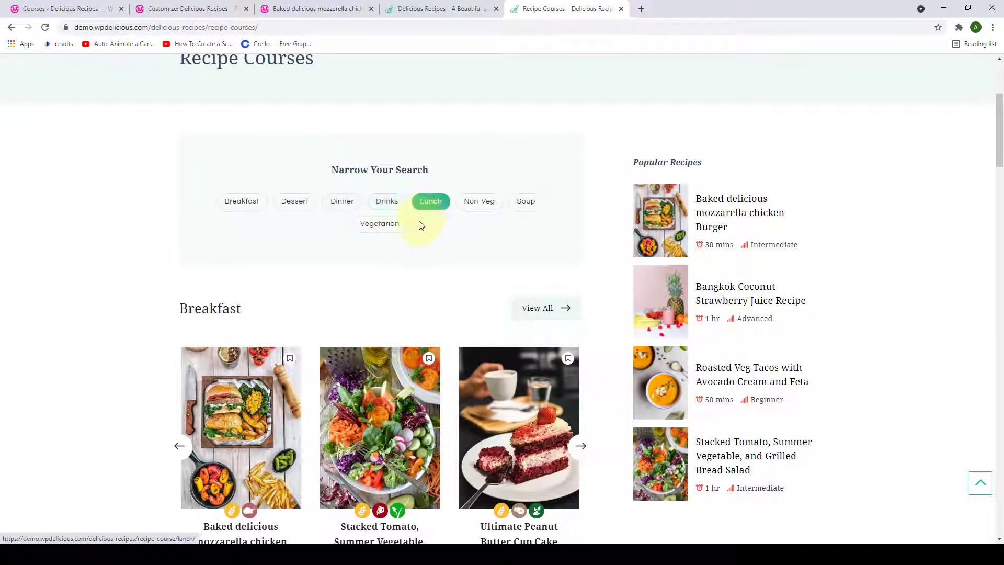
scroll(491, 170, "down", 4)
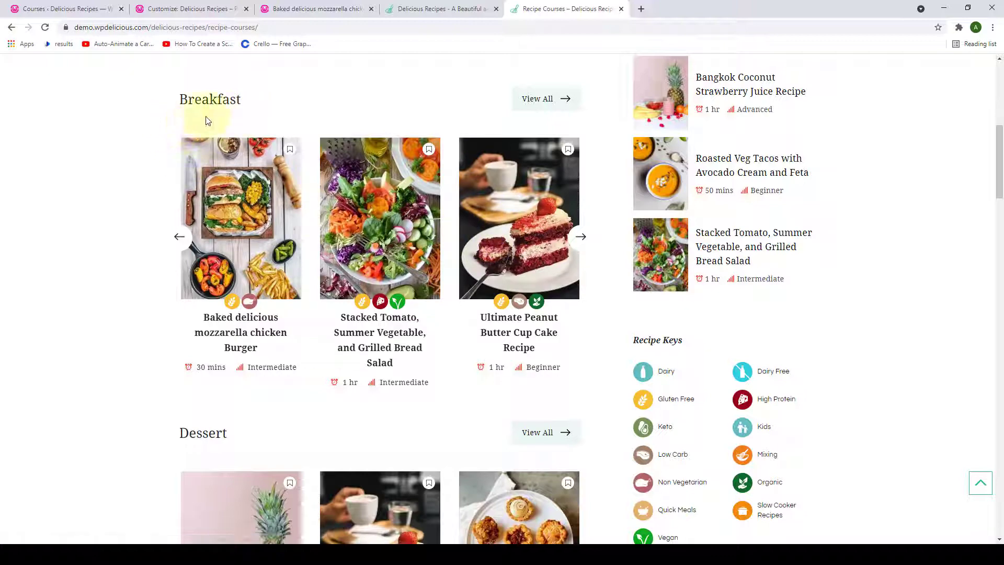
scroll(230, 115, "down", 6)
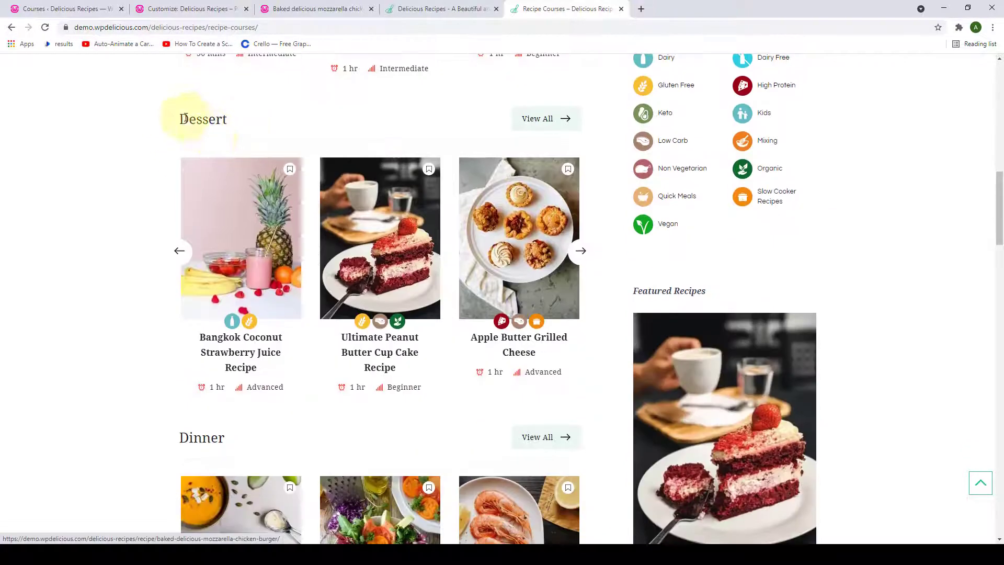
scroll(209, 220, "down", 8)
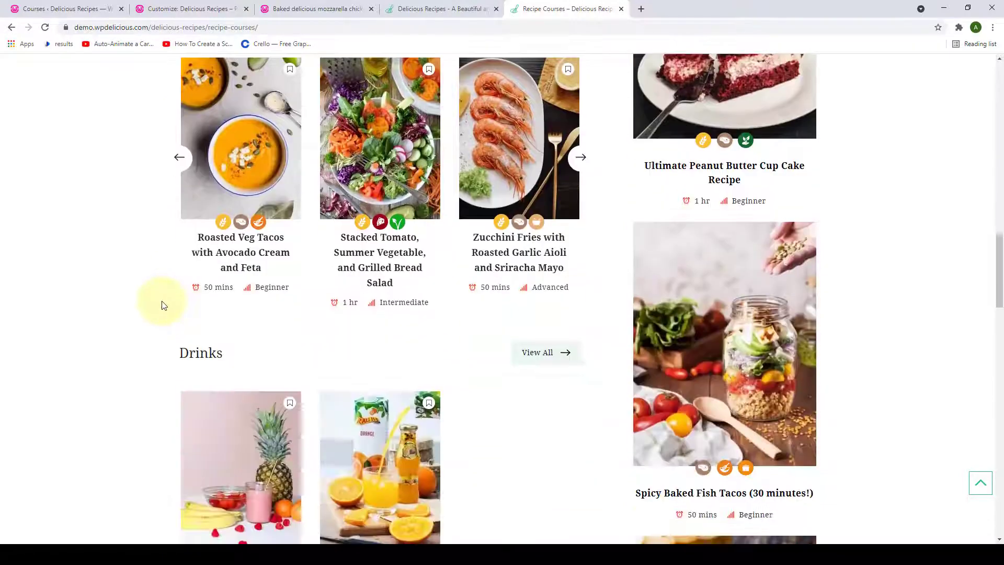
scroll(164, 305, "down", 2)
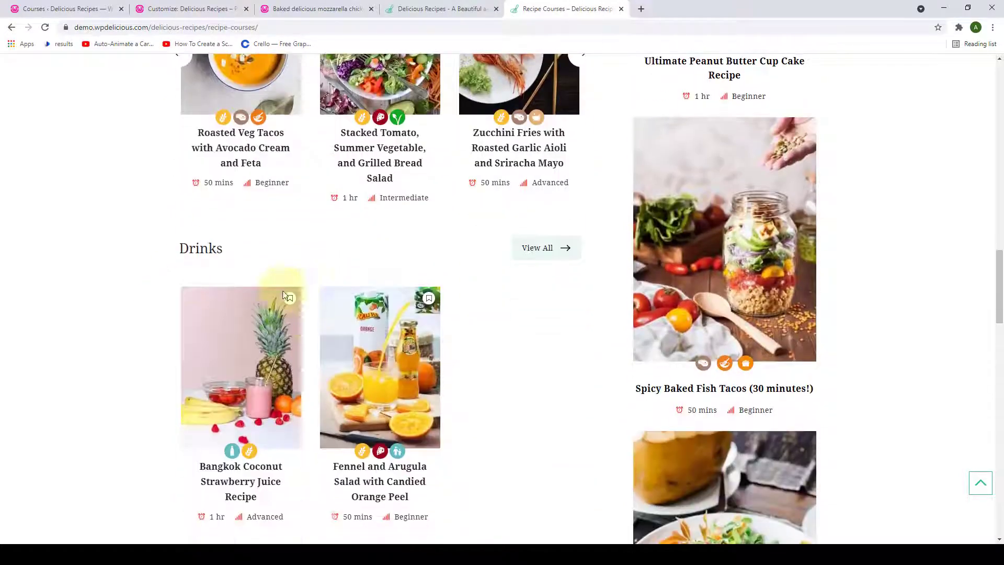
left_click(979, 483)
scroll(522, 303, "down", 2)
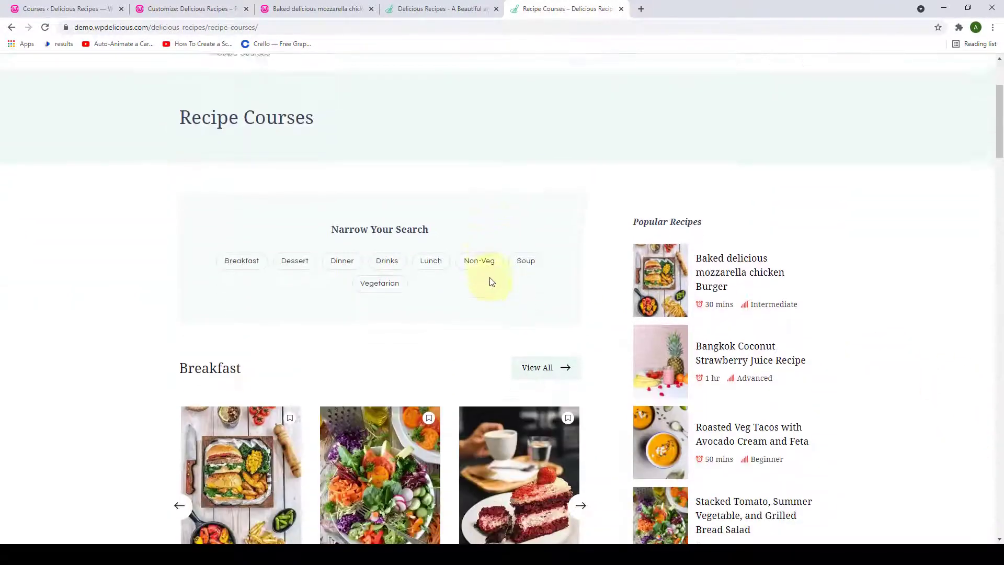
scroll(490, 281, "down", 1)
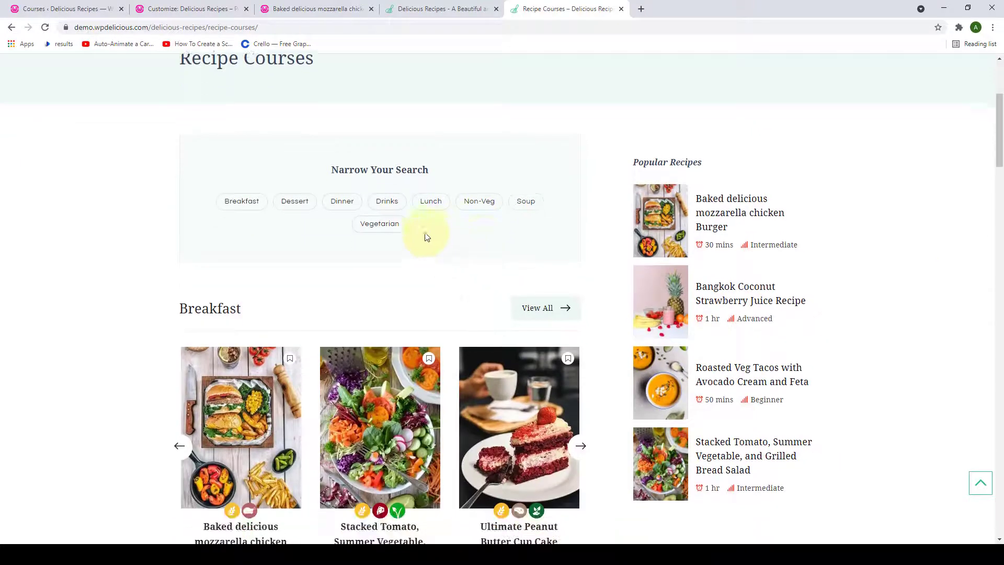
Open the Lunch course from the Narrow Your Search filters and examine its description.
left_click(439, 208)
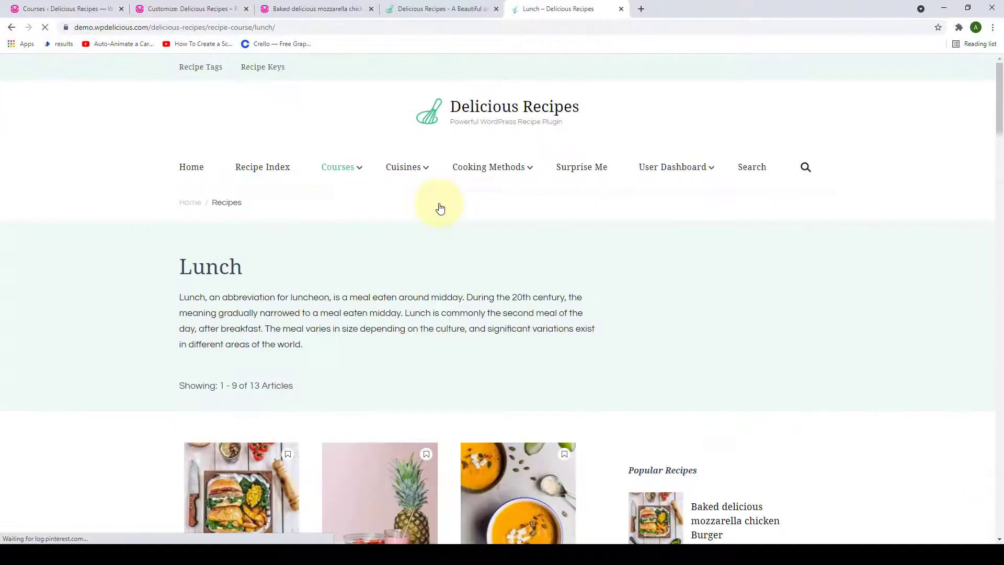
scroll(440, 208, "down", 2)
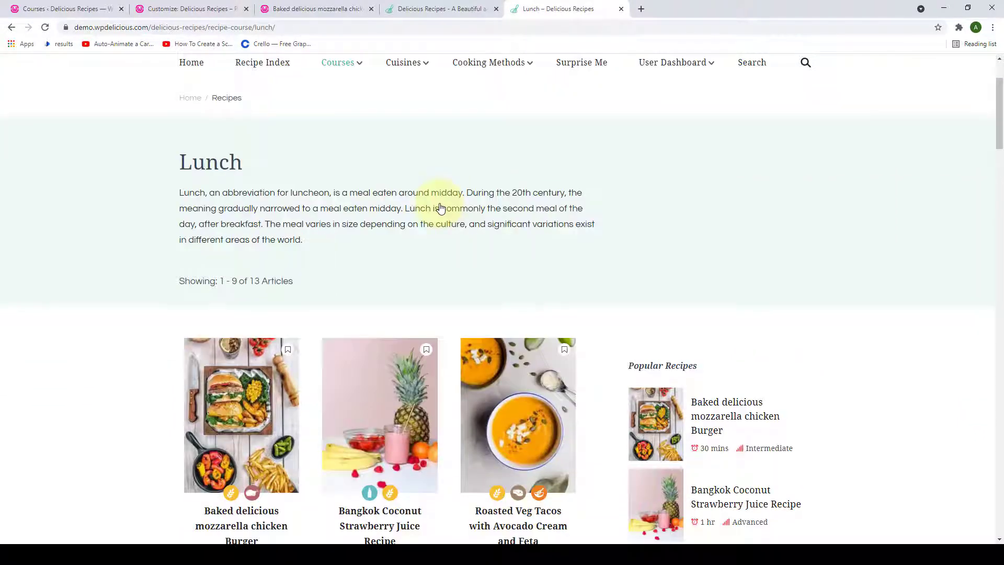
scroll(440, 208, "down", 1)
left_click_drag(306, 190, 162, 139)
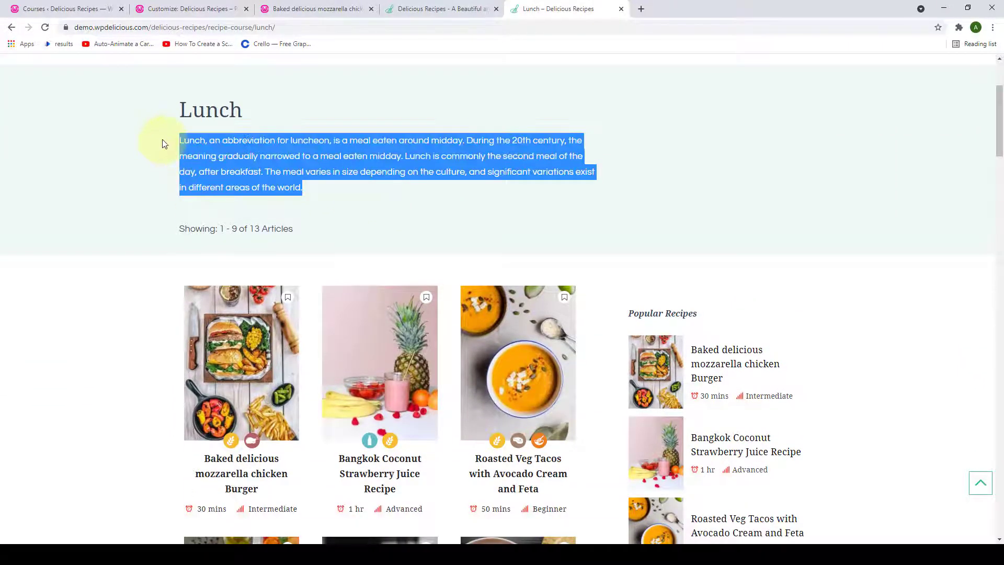
left_click(285, 210)
Look through the recipes listed in the Lunch course archive and compare them with the course heading and description.
scroll(285, 211, "down", 3)
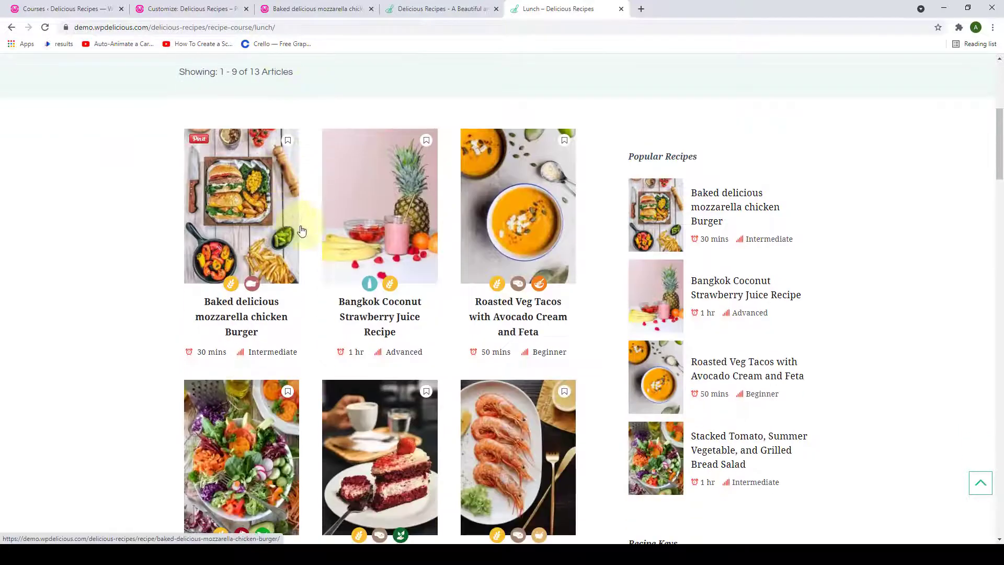
scroll(302, 230, "down", 5)
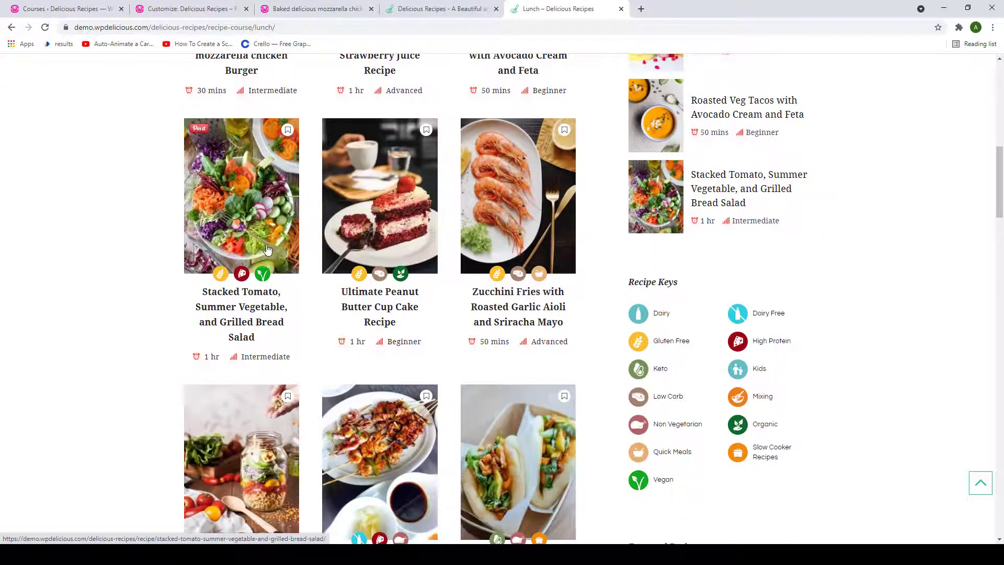
scroll(266, 249, "down", 8)
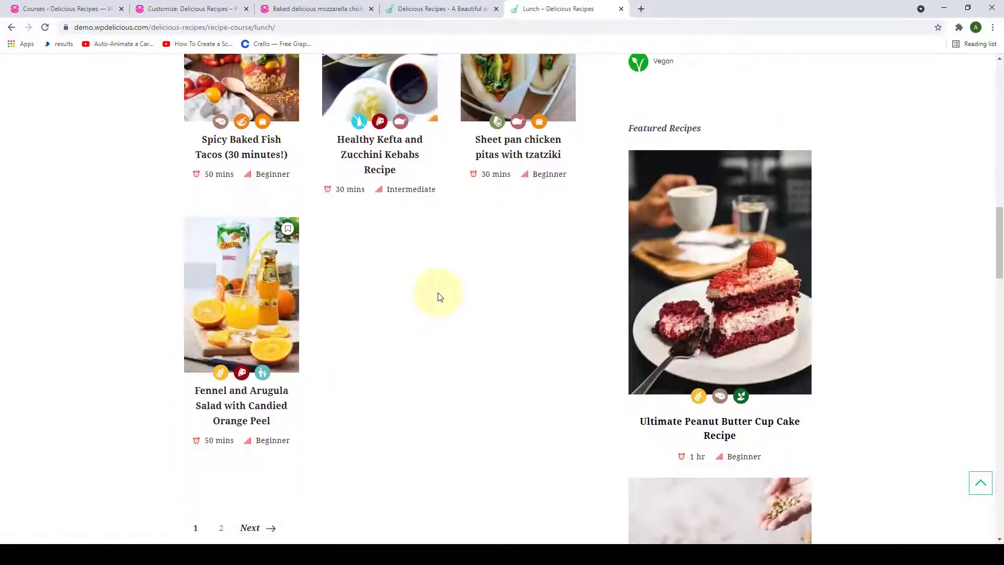
scroll(298, 314, "up", 13)
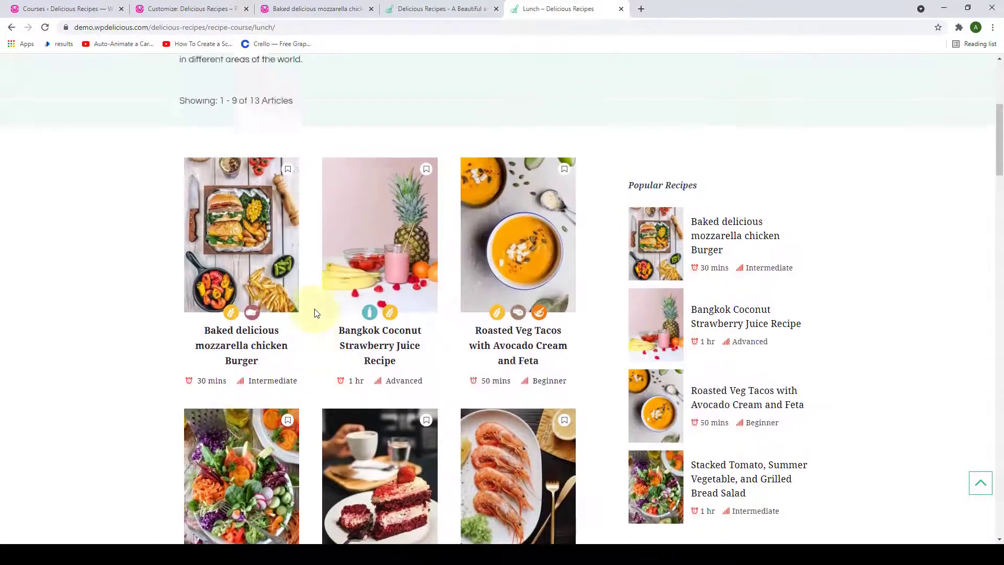
scroll(316, 313, "up", 3)
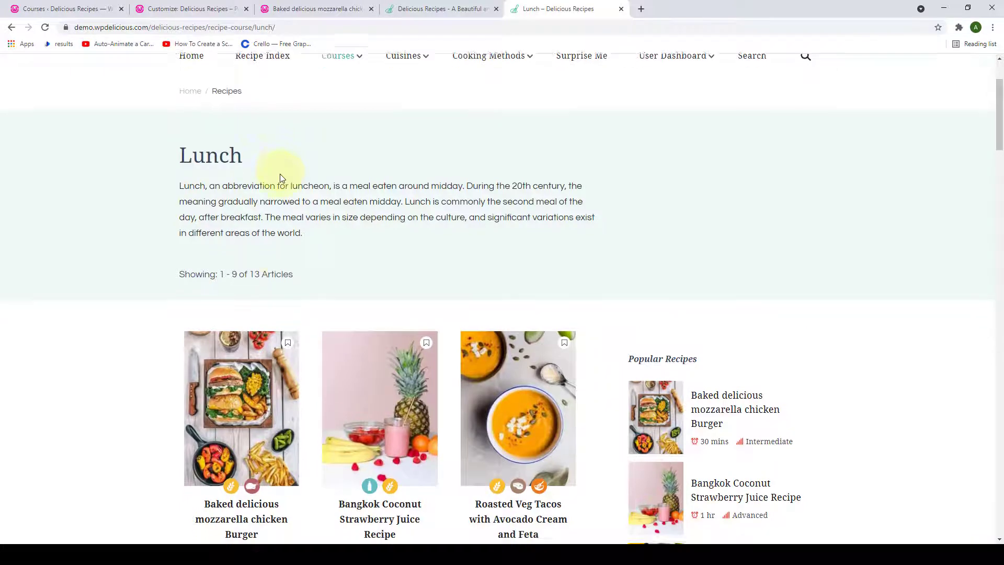
scroll(282, 180, "down", 4)
scroll(295, 215, "up", 3)
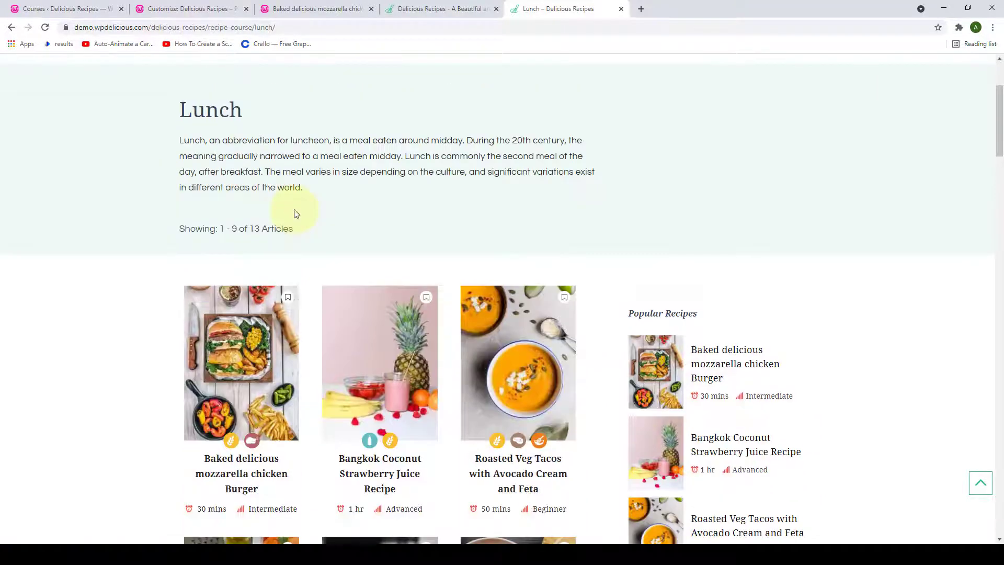
scroll(296, 213, "up", 2)
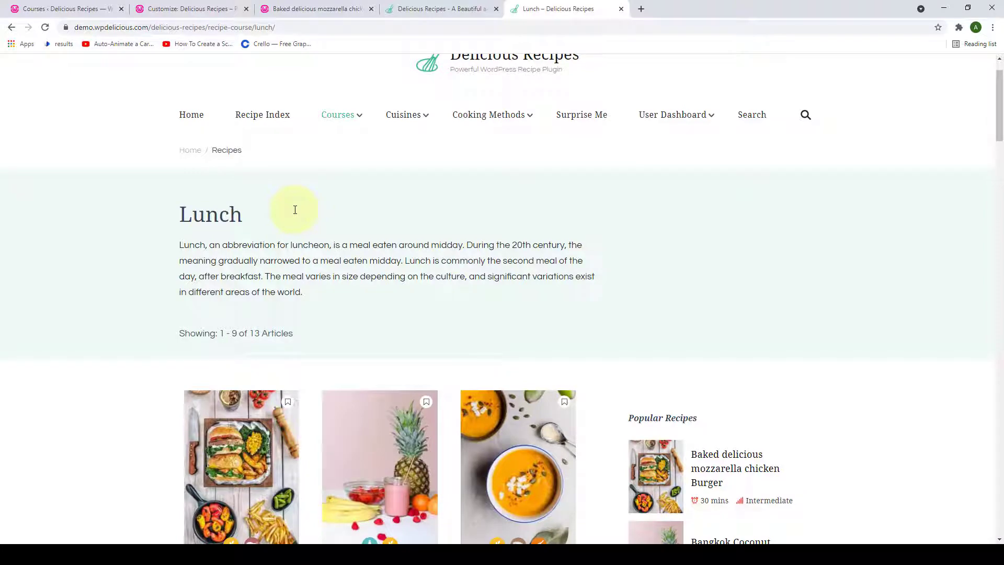
scroll(295, 209, "down", 1)
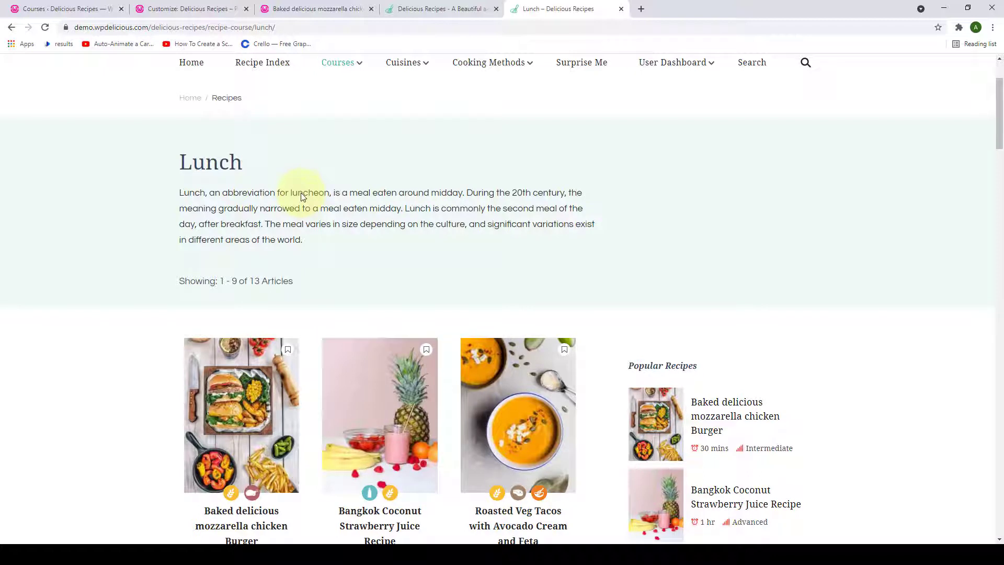
scroll(303, 206, "down", 5)
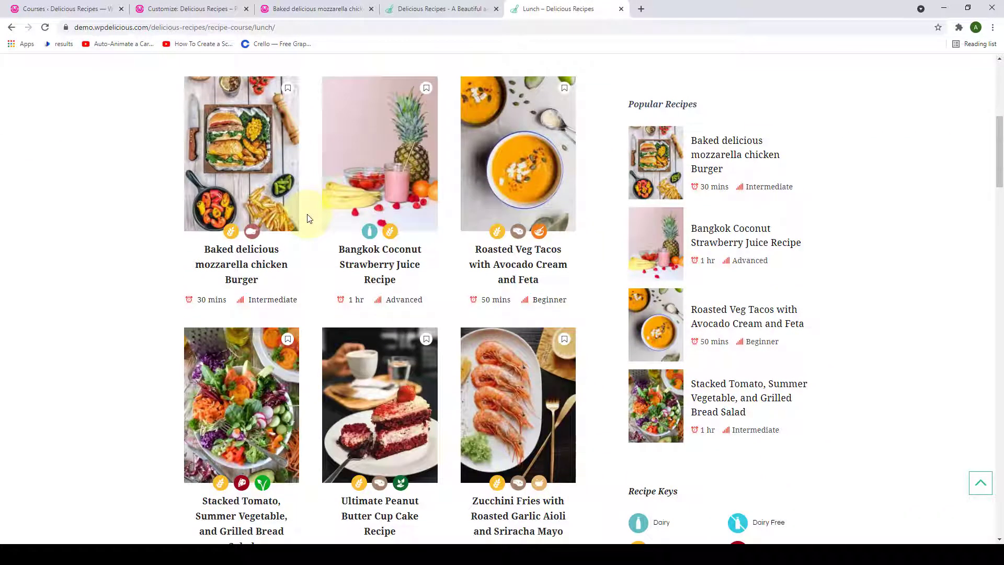
Return to the Courses admin page and enter Lunch as the new course's name and lunch as its slug.
scroll(308, 219, "down", 4)
scroll(358, 340, "up", 10)
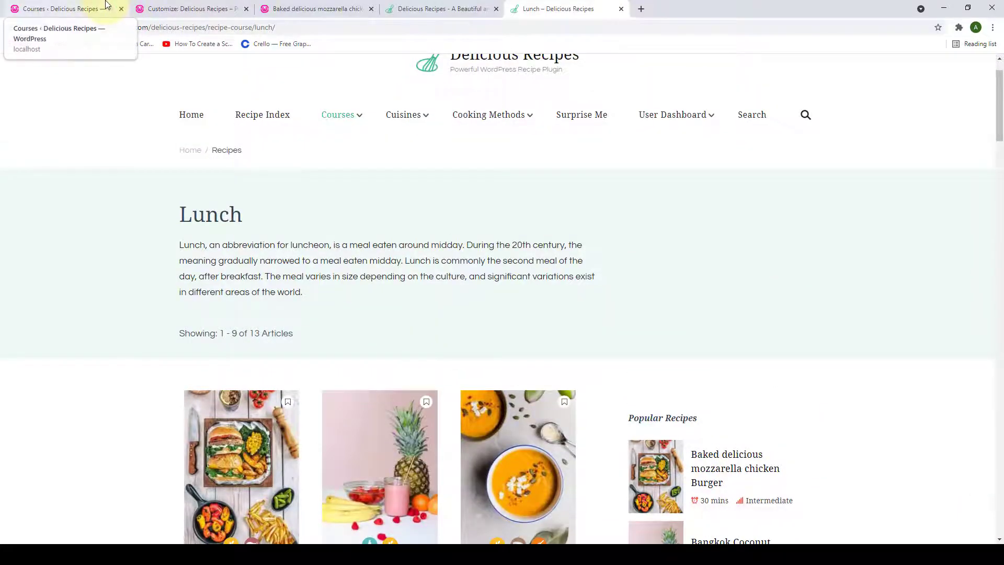
left_click(95, 13)
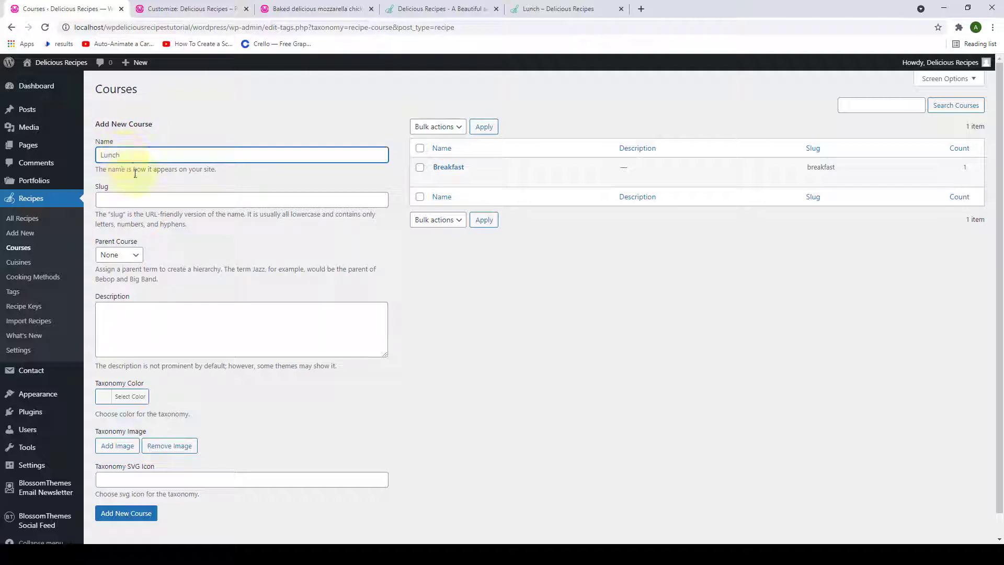
left_click(134, 198)
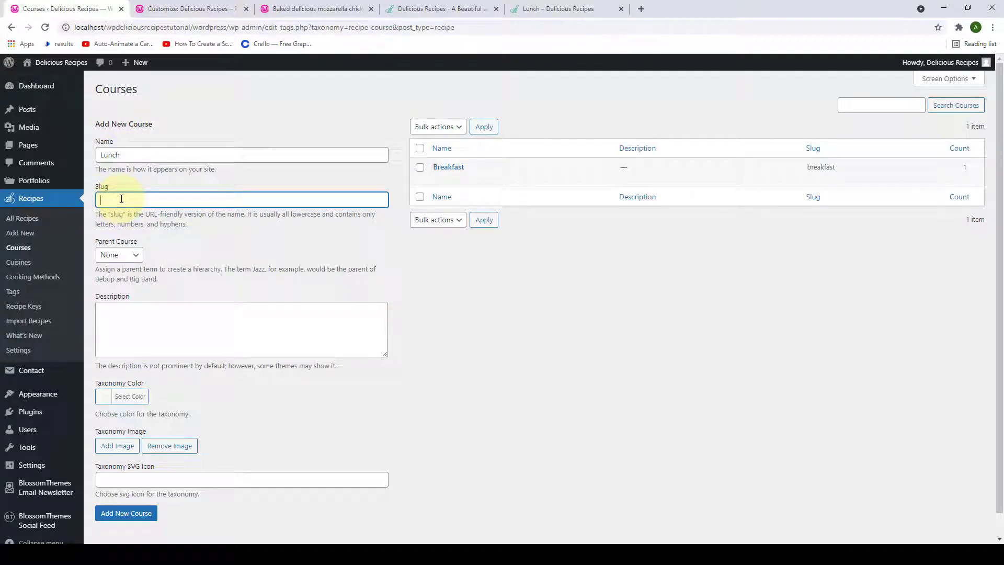
left_click_drag(119, 154, 92, 156)
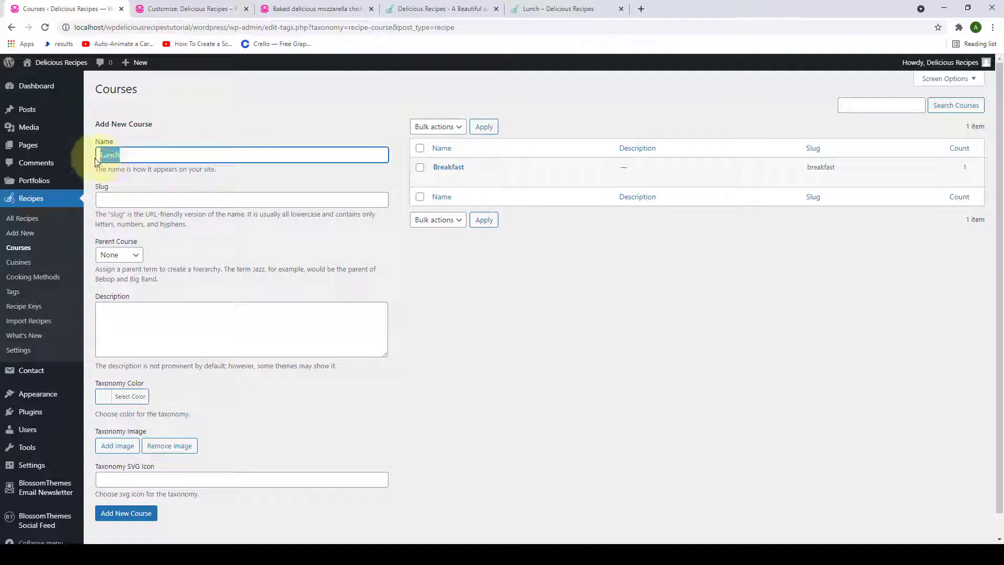
left_click(107, 201)
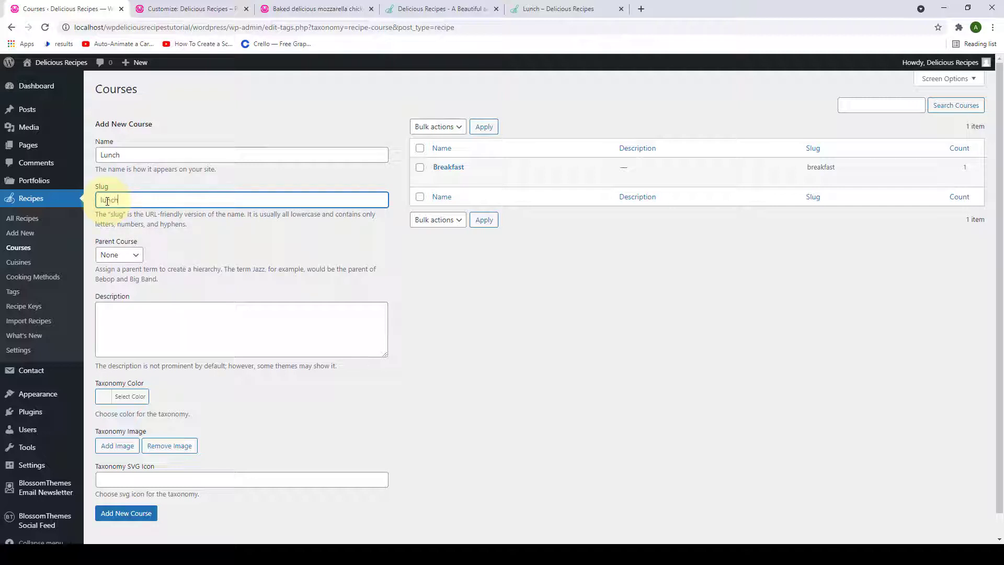
Copy the full Lunch description from the demo site's course page into the new course's Description field.
scroll(116, 202, "down", 1)
left_click(100, 287)
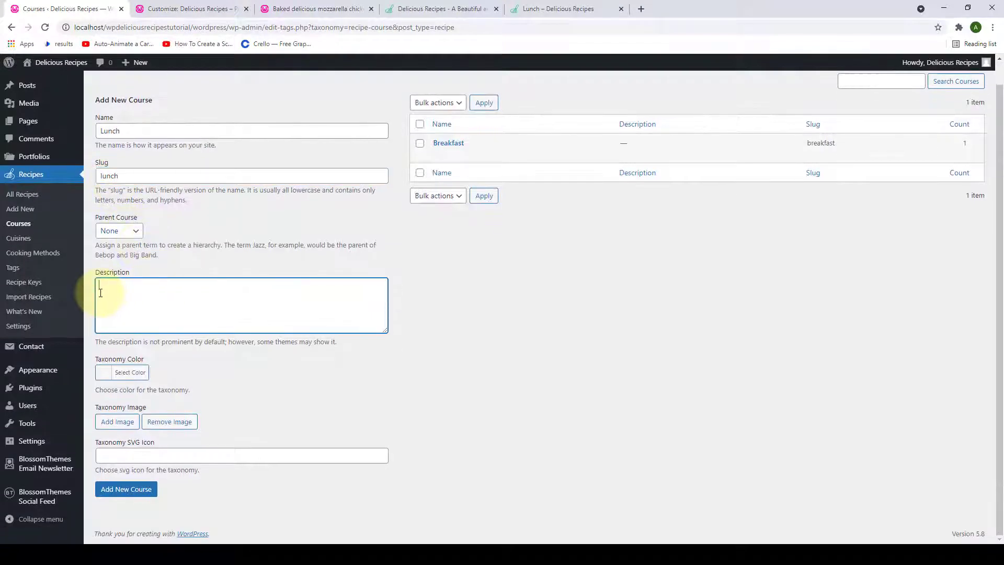
left_click(518, 8)
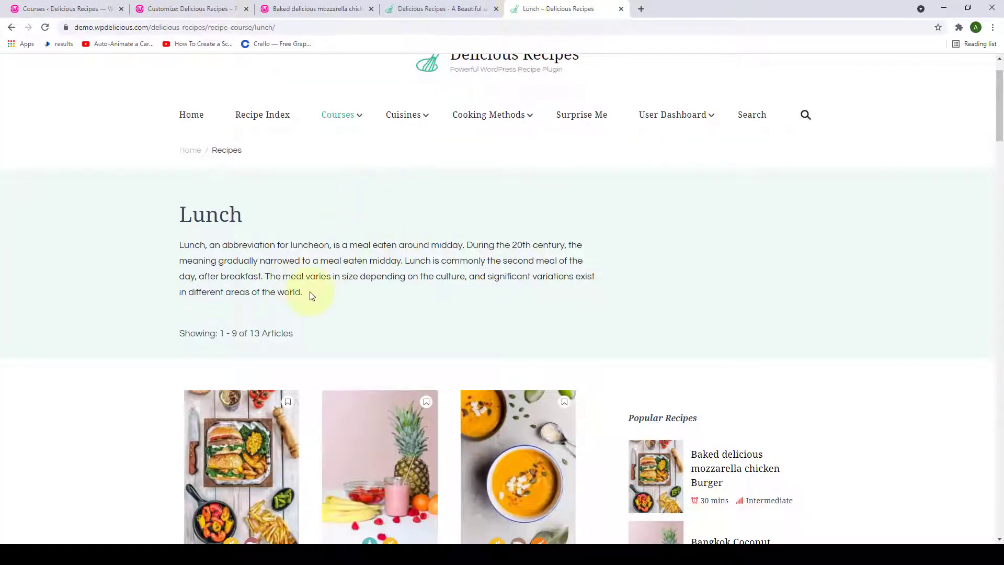
left_click_drag(311, 296, 181, 254)
right_click(193, 246)
left_click(212, 254)
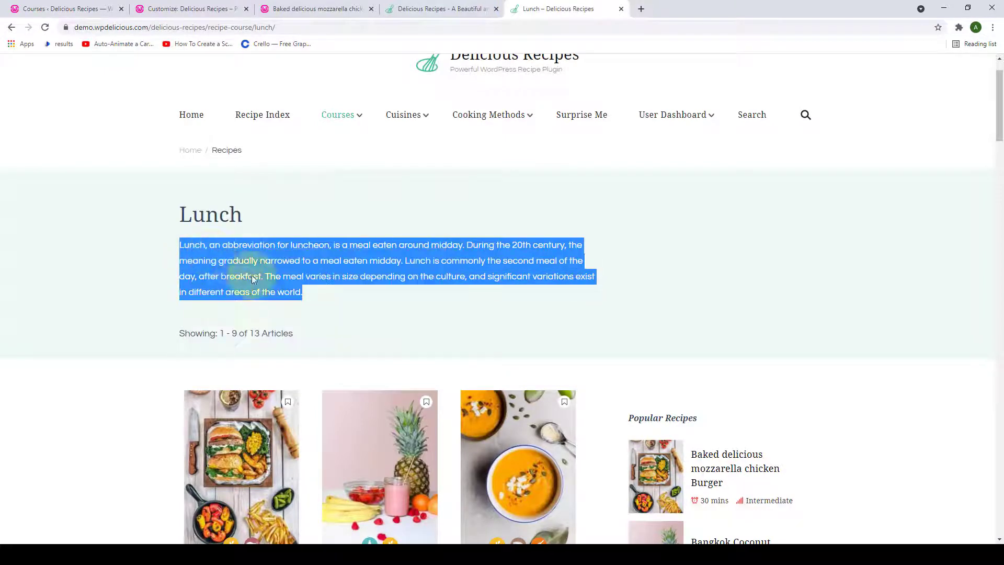
left_click(52, 8)
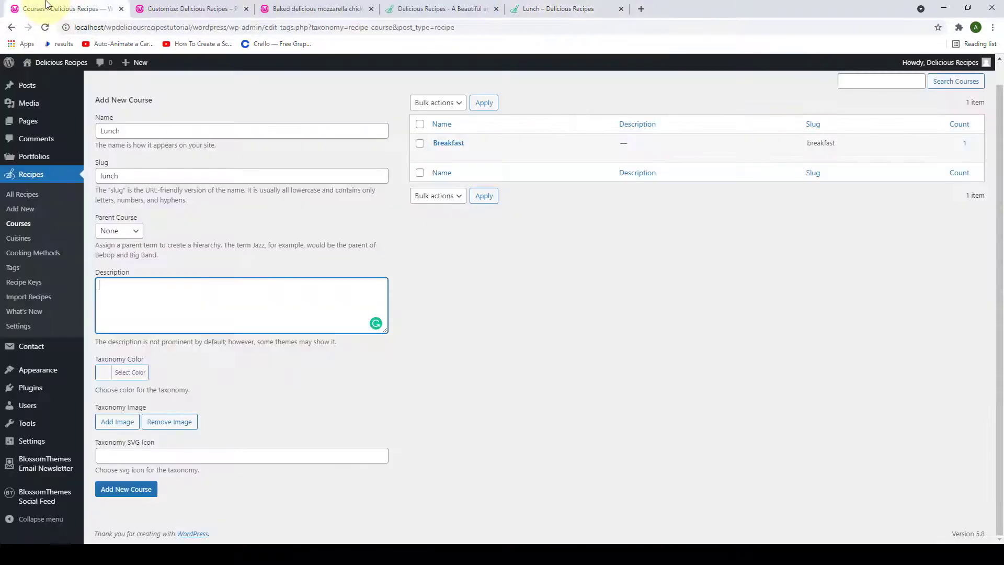
right_click(124, 296)
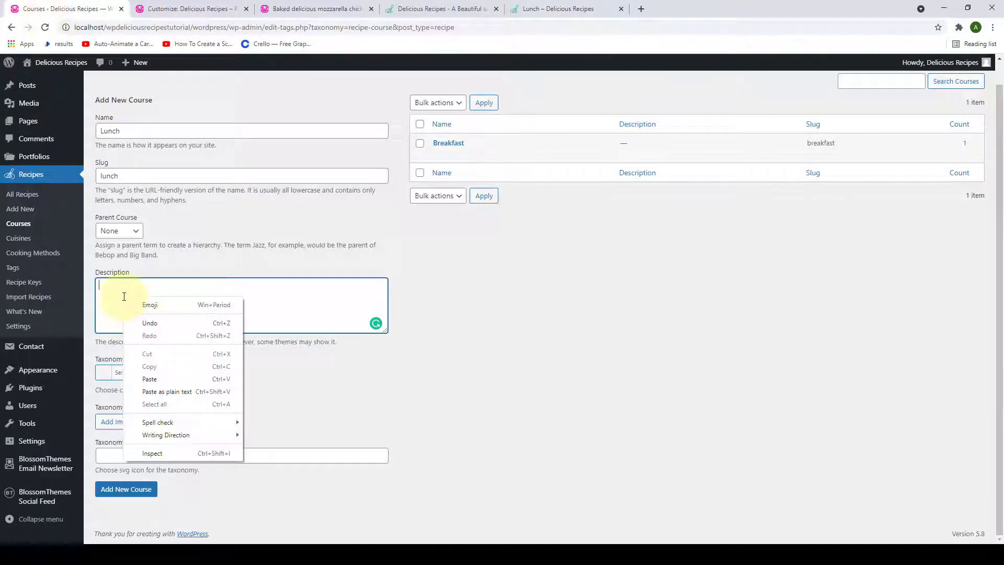
left_click(156, 378)
left_click_drag(386, 331, 385, 341)
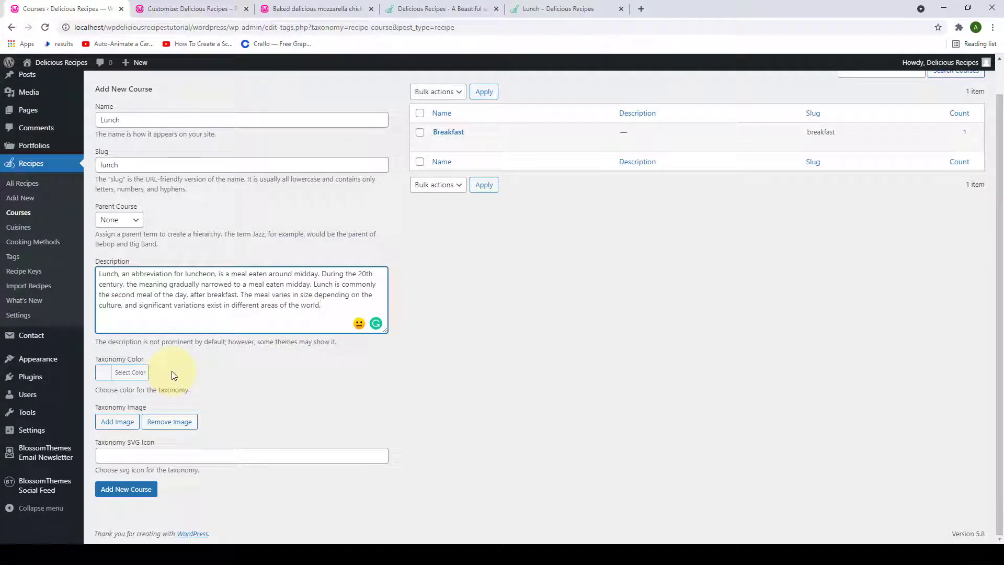
Try the red preset and custom shades up to #43ccb9 as the course's taxonomy color, and clear the color again.
left_click(132, 378)
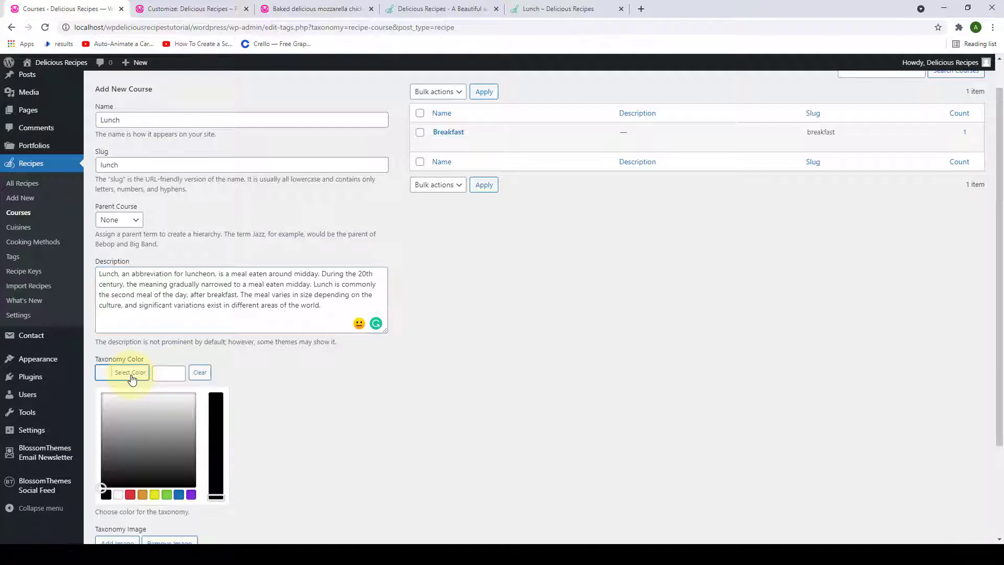
scroll(222, 369, "down", 2)
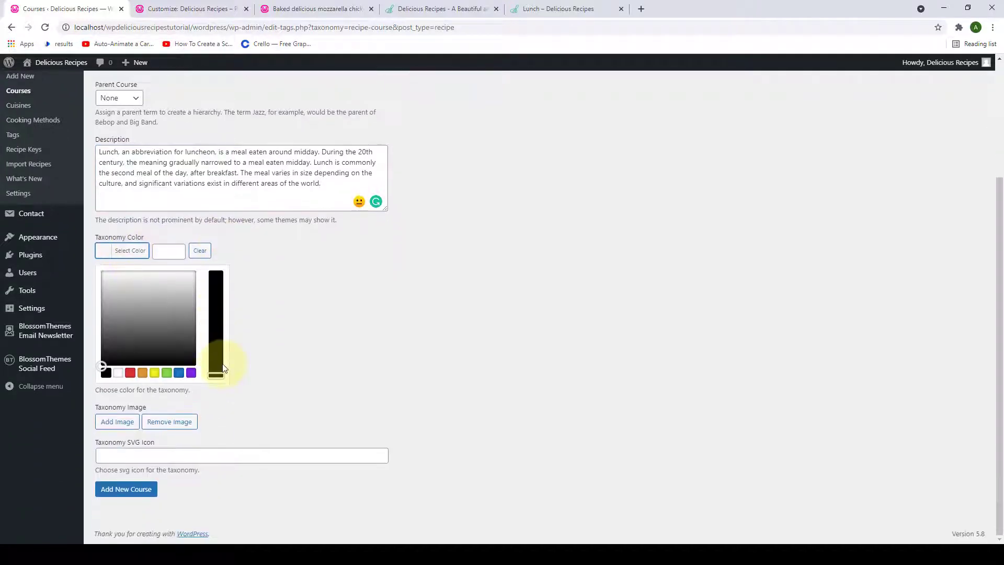
left_click(129, 373)
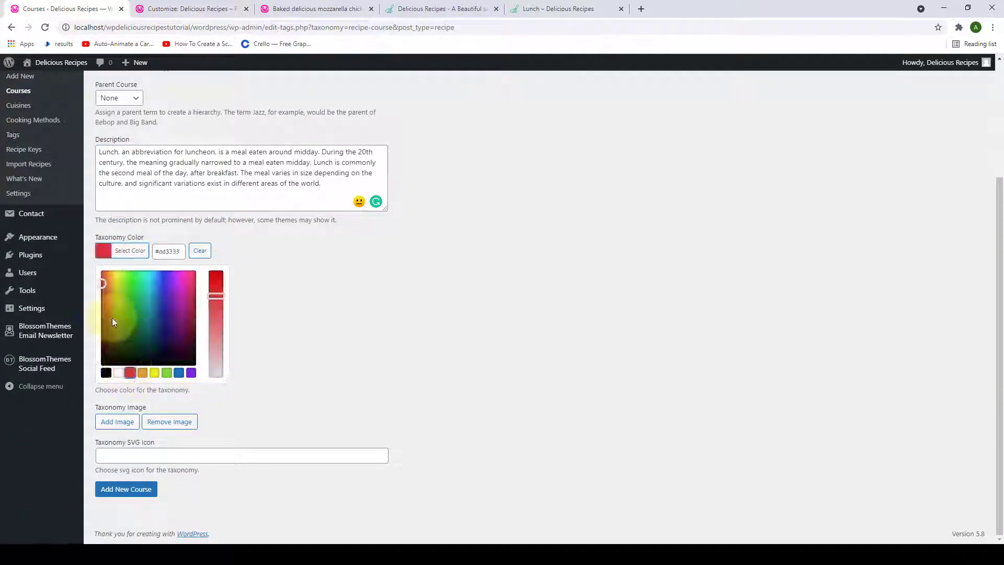
left_click_drag(102, 284, 152, 290)
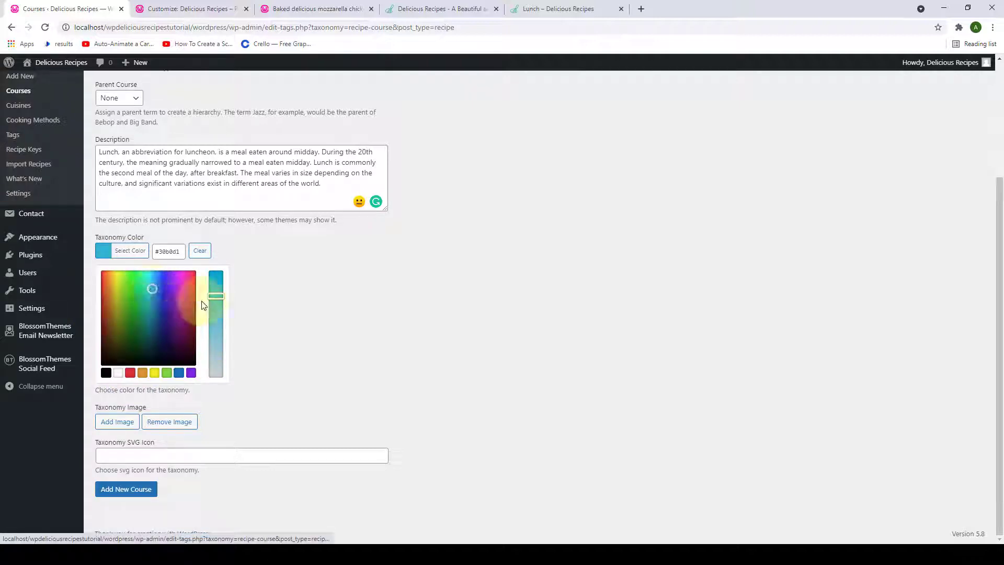
left_click_drag(212, 297, 211, 331)
mouse_move(152, 289)
left_mouse_down()
mouse_move(113, 288)
mouse_move(121, 331)
mouse_move(181, 287)
mouse_move(183, 321)
mouse_move(116, 333)
mouse_move(147, 289)
left_mouse_up()
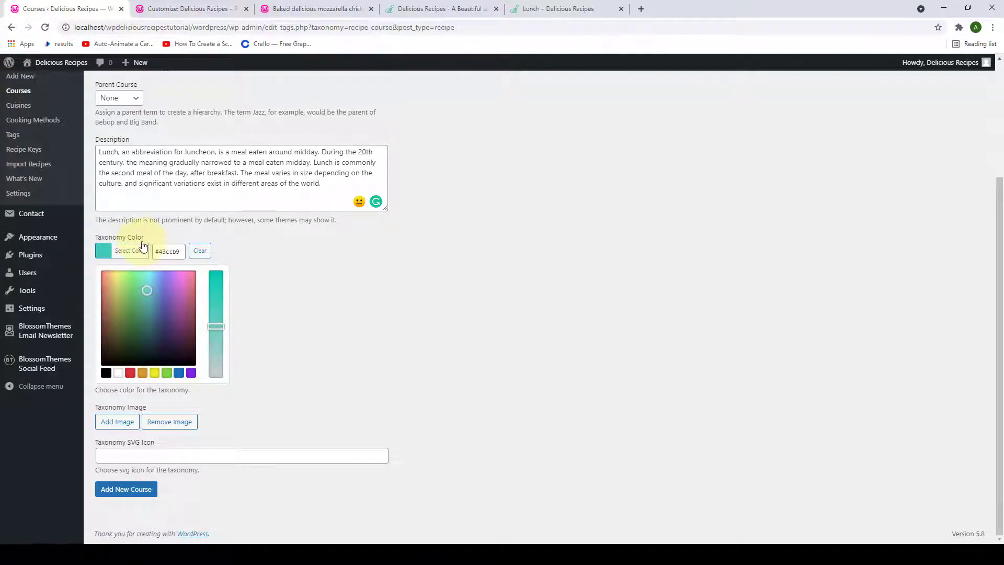
left_click(197, 255)
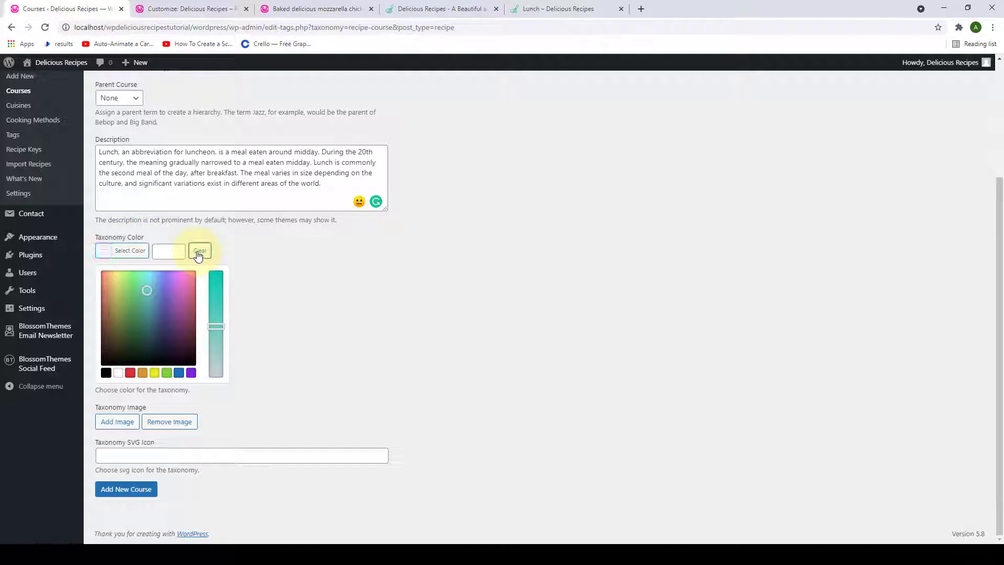
left_click(258, 265)
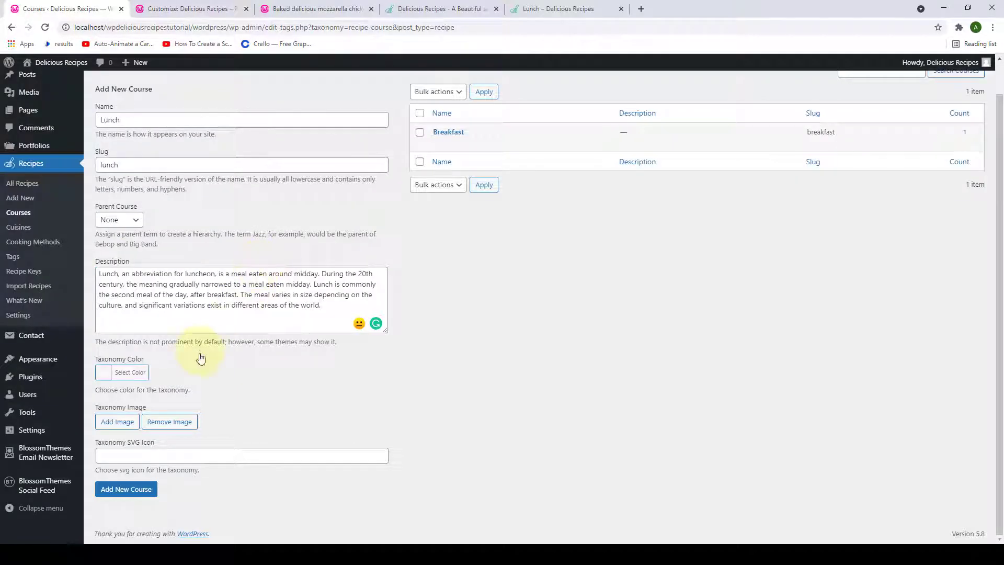
Try the bowl photo on a green background from the Media Library as the course's taxonomy image, and remove it again.
left_click(135, 420)
left_click(130, 428)
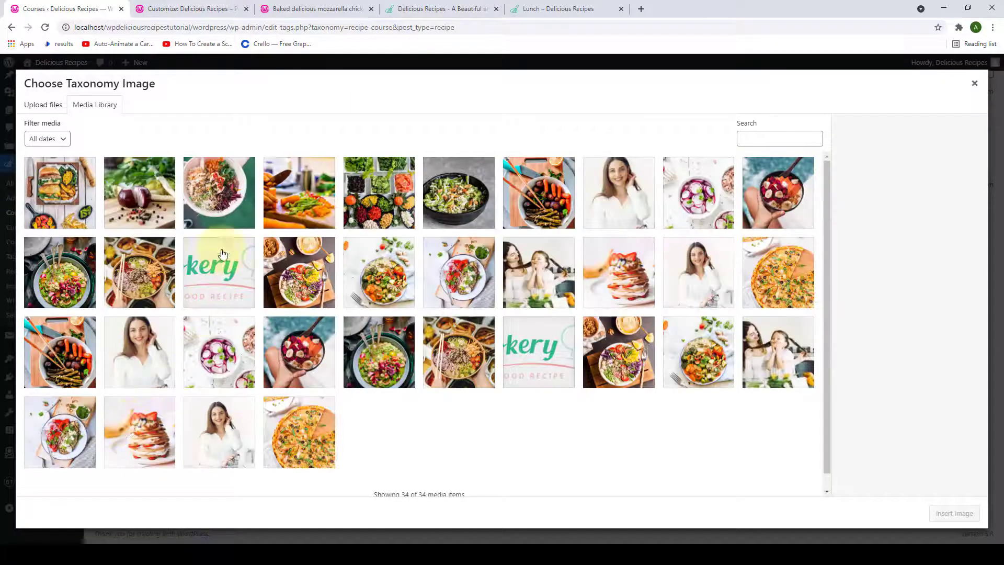
left_click(226, 207)
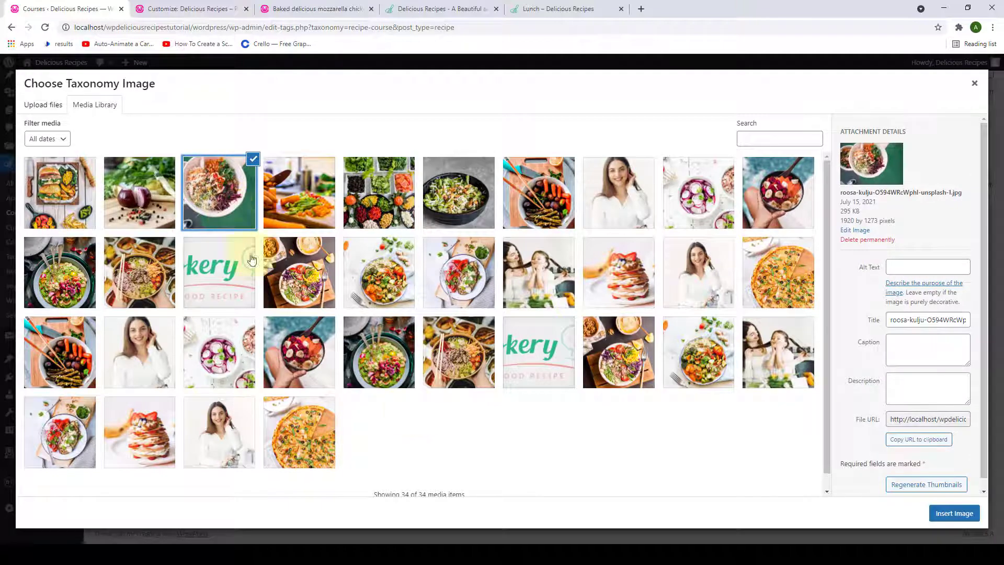
left_click(953, 513)
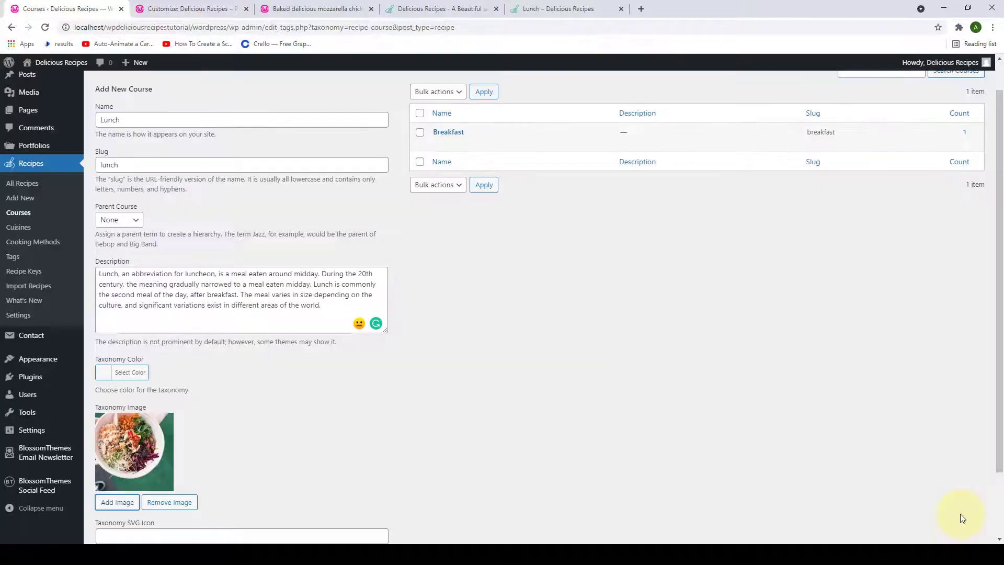
scroll(174, 396, "down", 2)
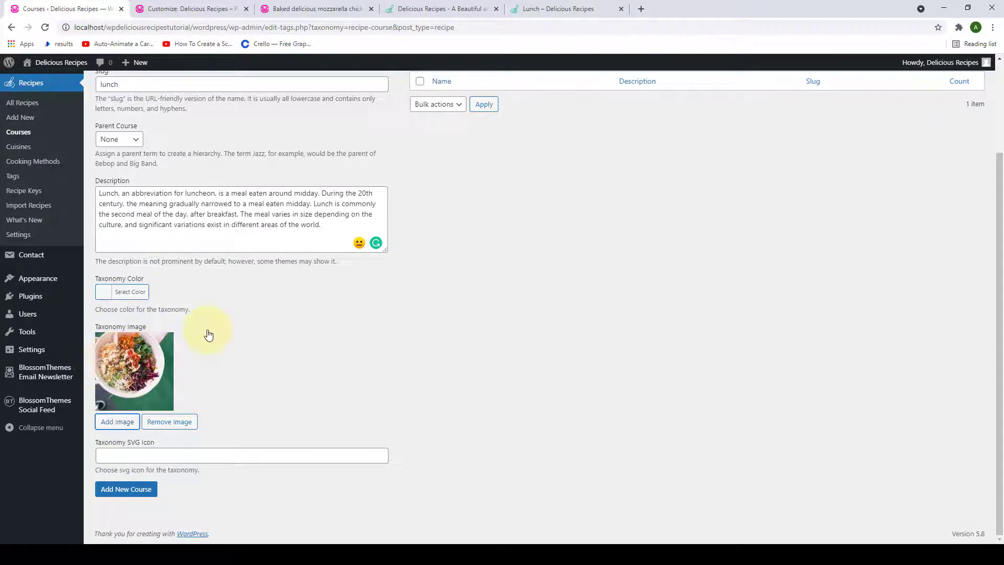
left_click(180, 426)
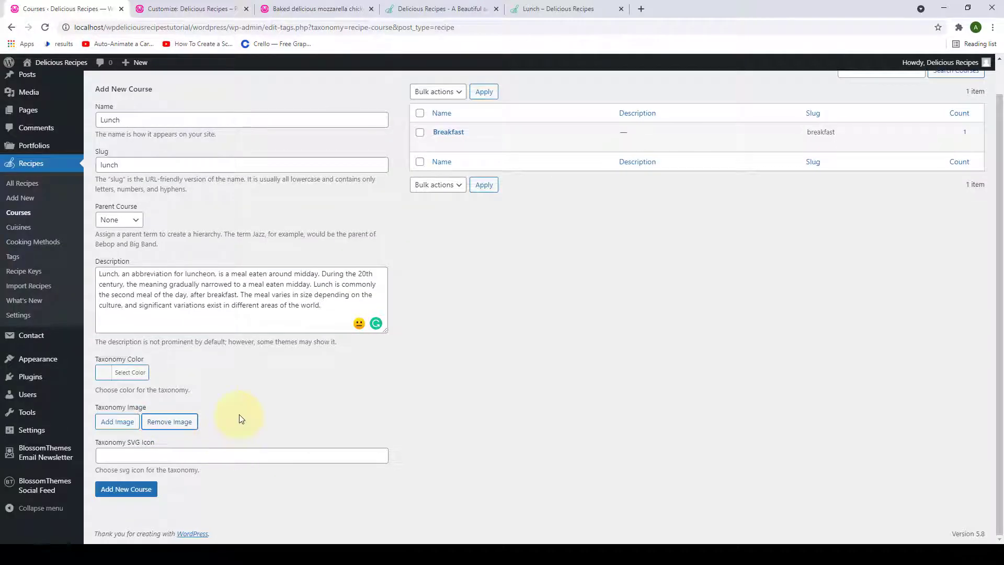
Examine the Taxonomy SVG Icon choices across the Recipe Icons, FontAwesome Icons and PNG Icons sets.
left_click(153, 455)
scroll(153, 455, "down", 2)
scroll(195, 414, "down", 2)
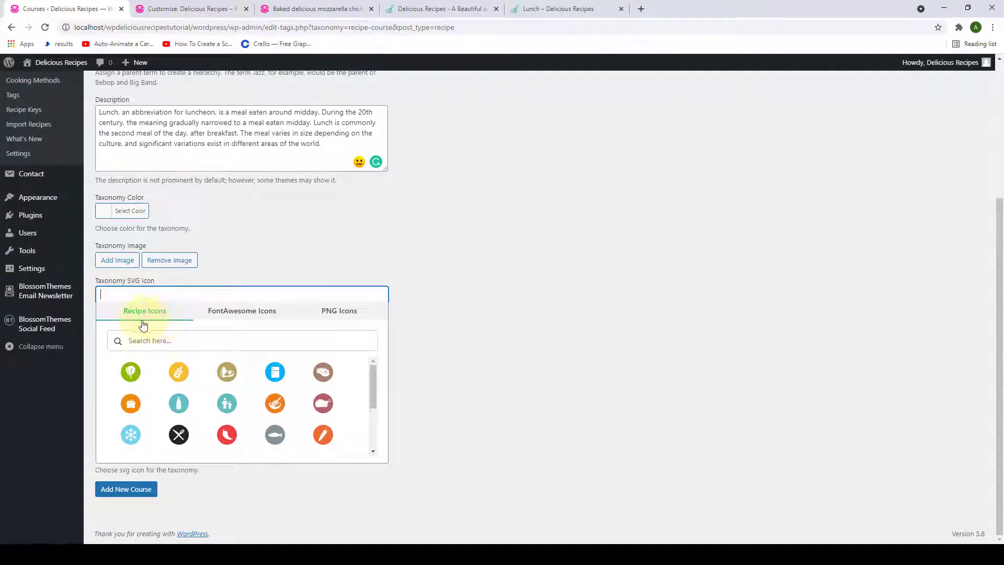
scroll(131, 376, "down", 5)
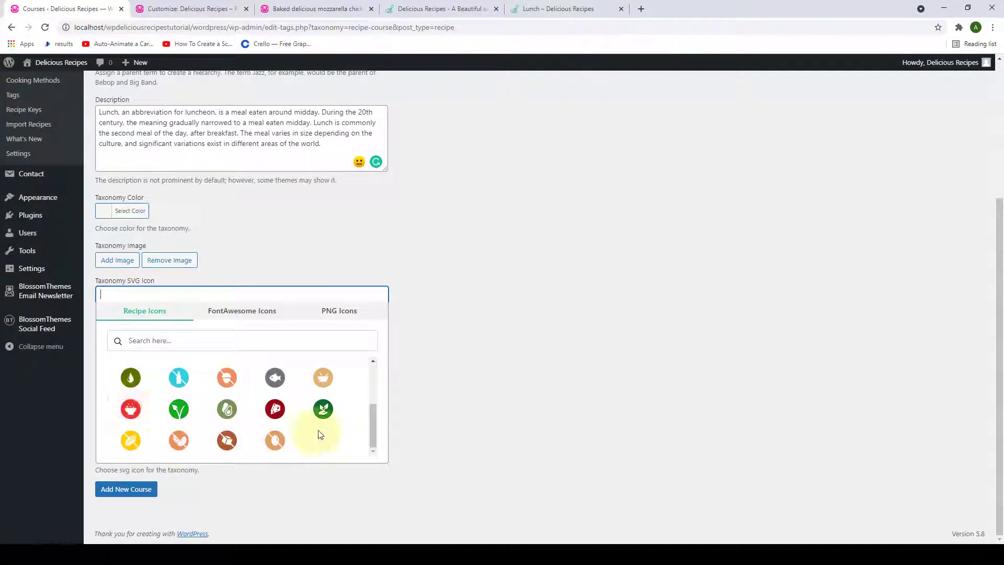
scroll(320, 434, "up", 8)
scroll(314, 418, "down", 2)
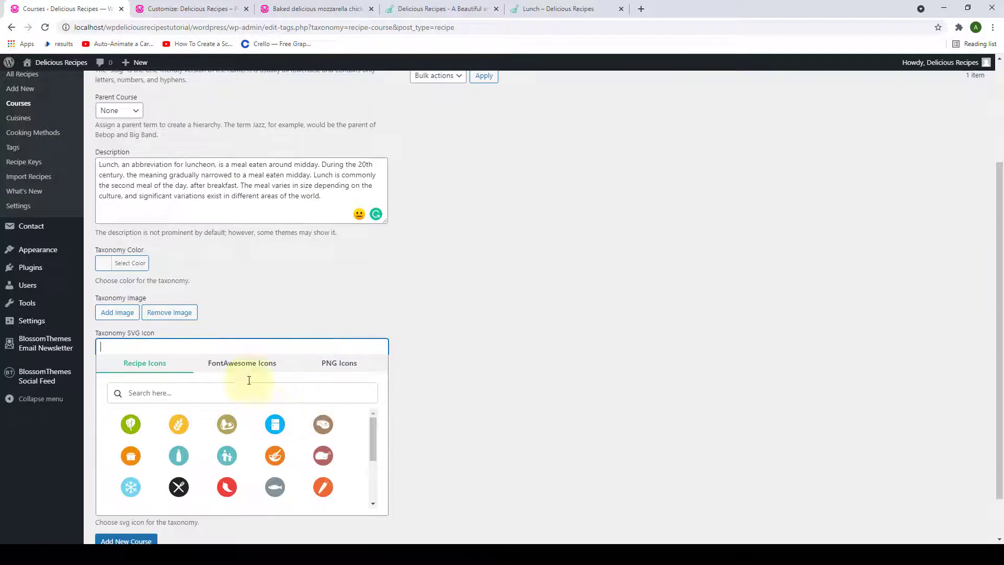
left_click(239, 366)
scroll(225, 387, "down", 1)
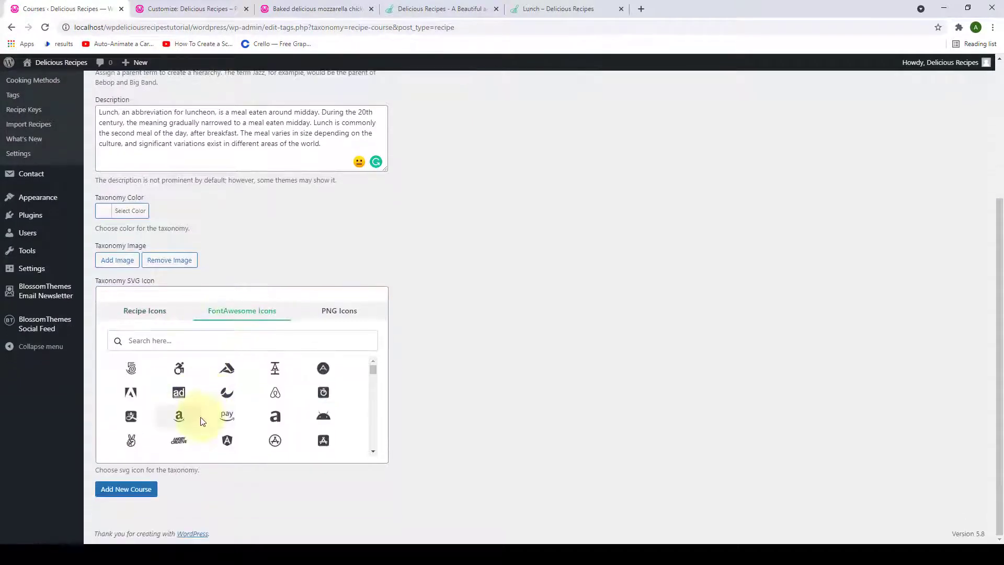
scroll(193, 407, "down", 2)
scroll(191, 408, "down", 10)
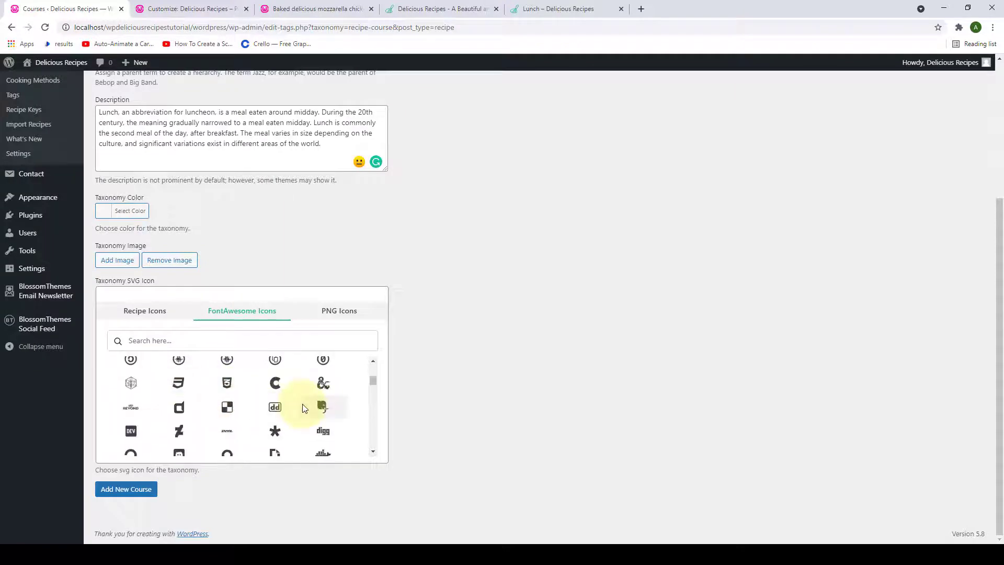
left_click(344, 313)
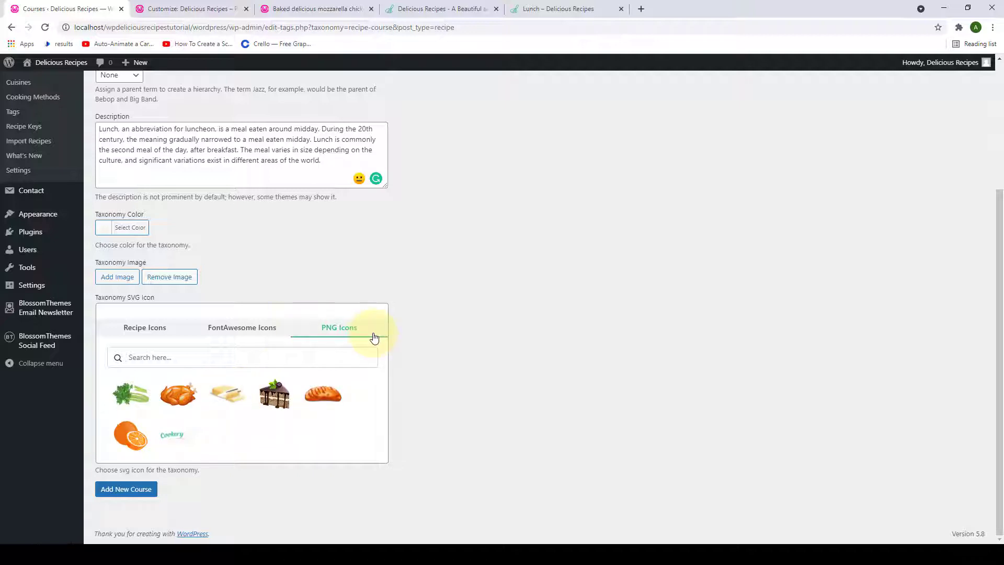
Leave the icon selection without choosing one and add the Lunch course.
left_click(311, 282)
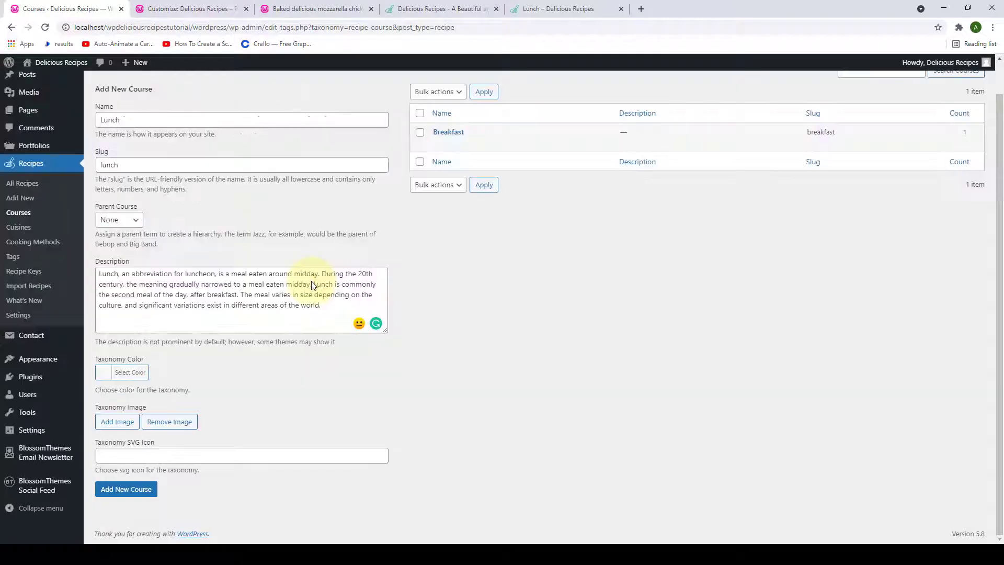
left_click(147, 490)
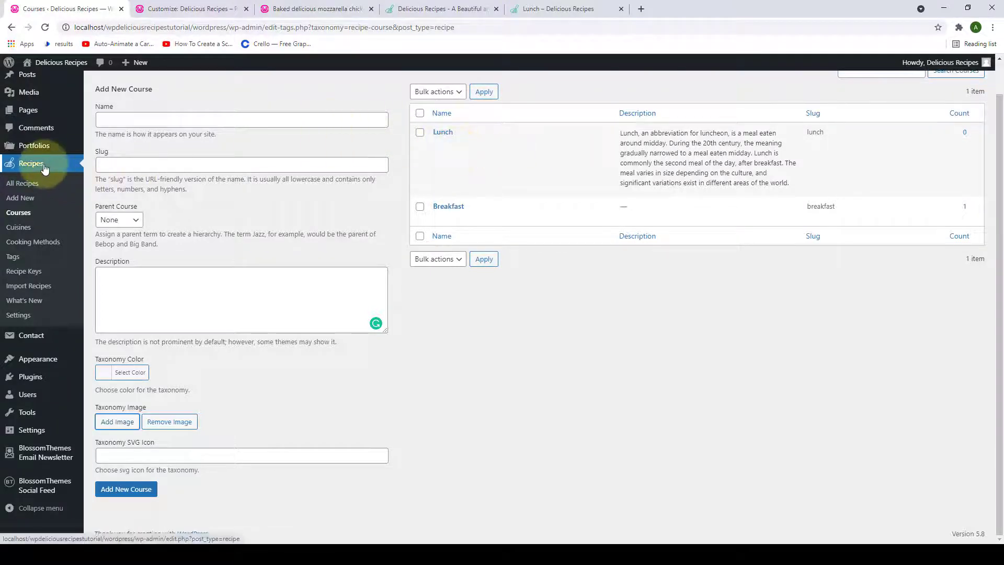
Add the red fork logo from the Media Library as a custom icon in the Miscellaneous recipe settings and save the changes.
left_click(27, 316)
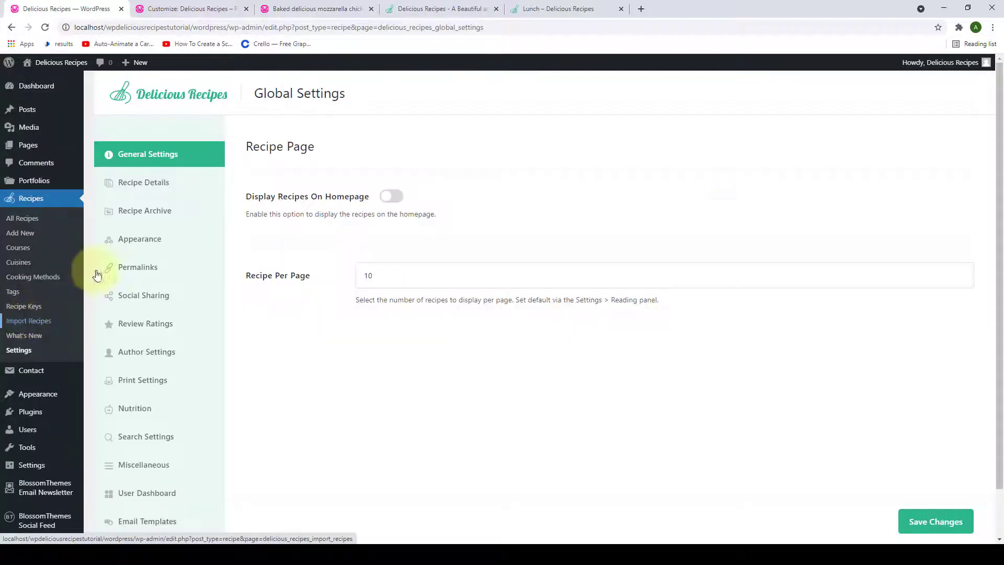
scroll(92, 269, "down", 1)
left_click(157, 413)
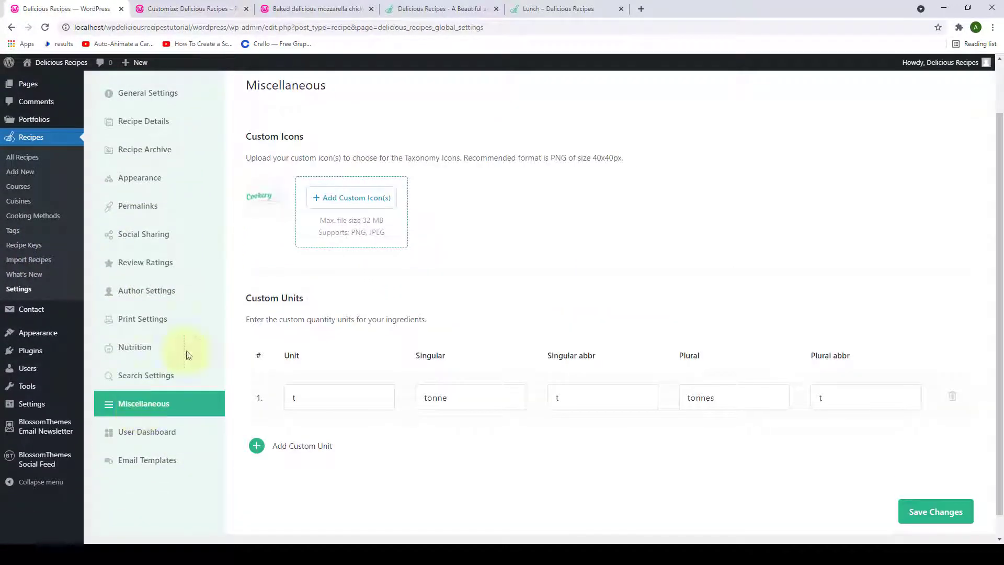
scroll(302, 219, "down", 1)
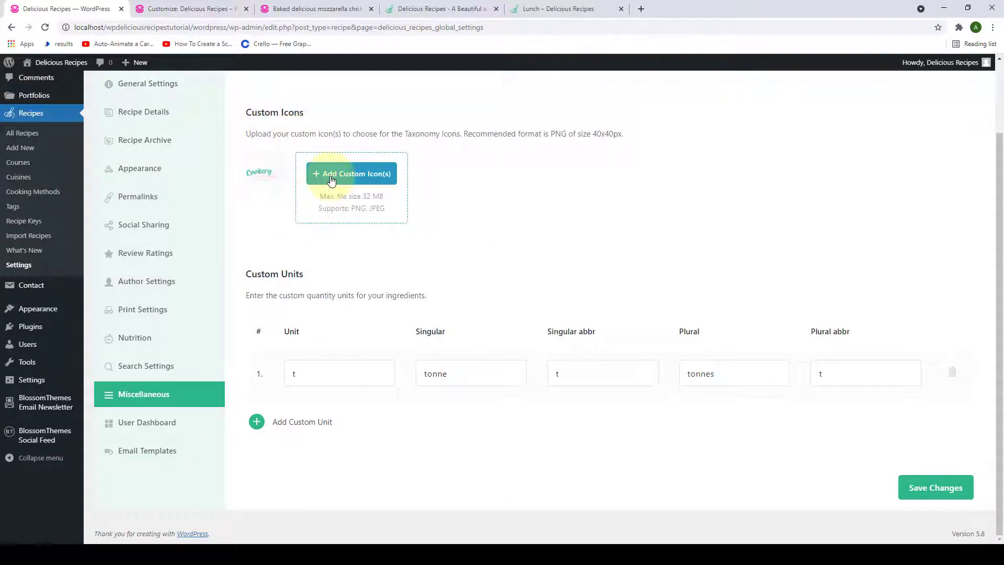
left_click(331, 180)
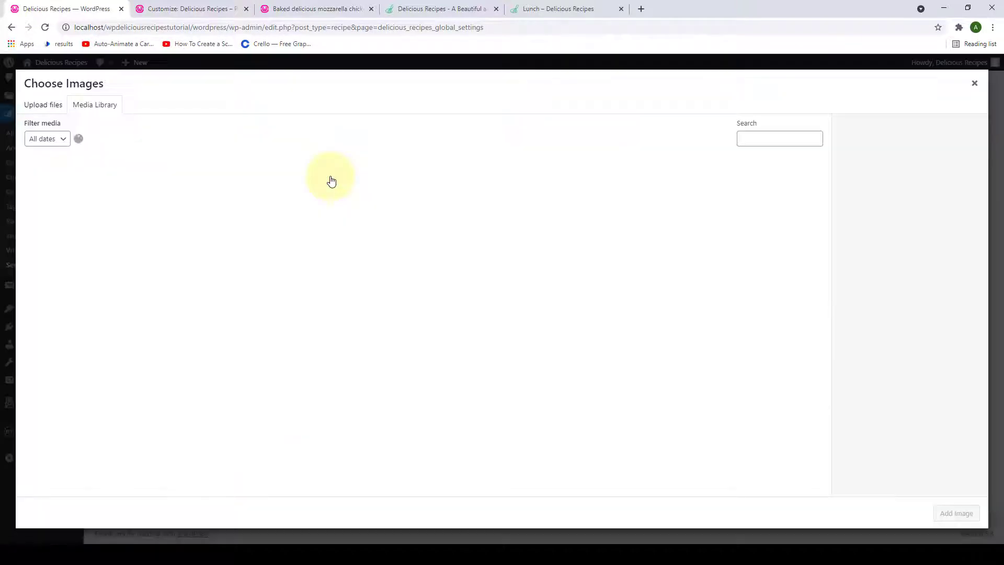
left_click(59, 197)
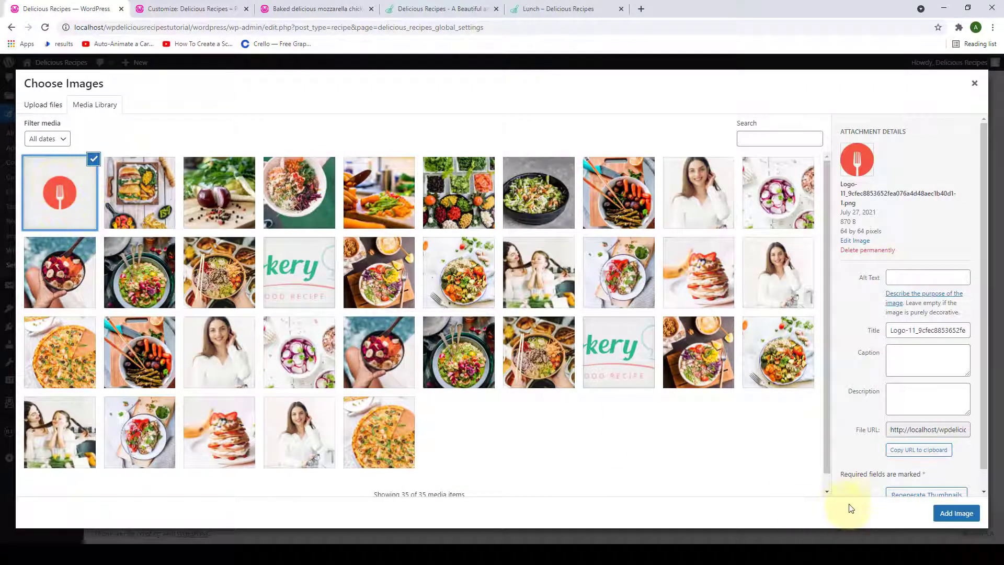
left_click(956, 516)
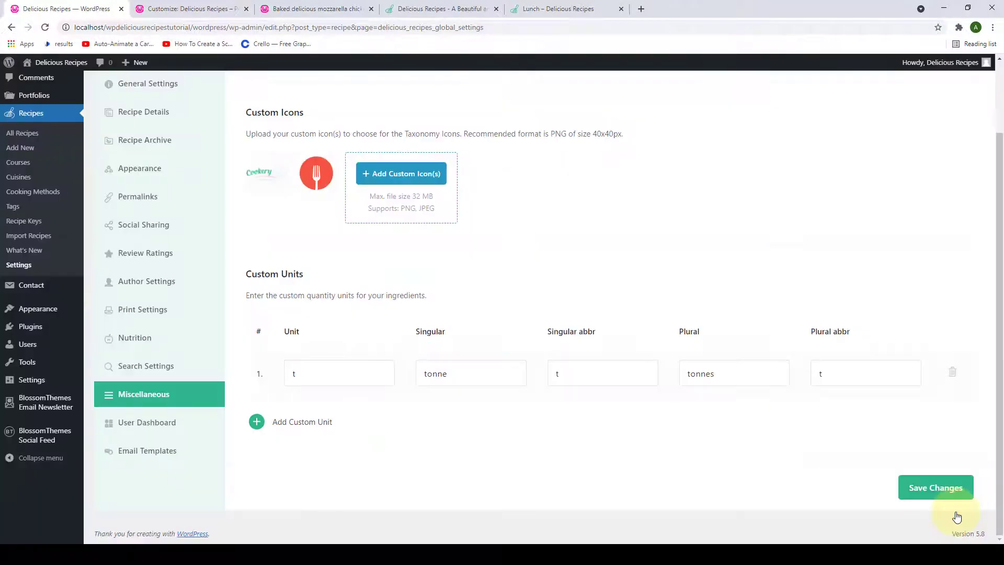
left_click(940, 498)
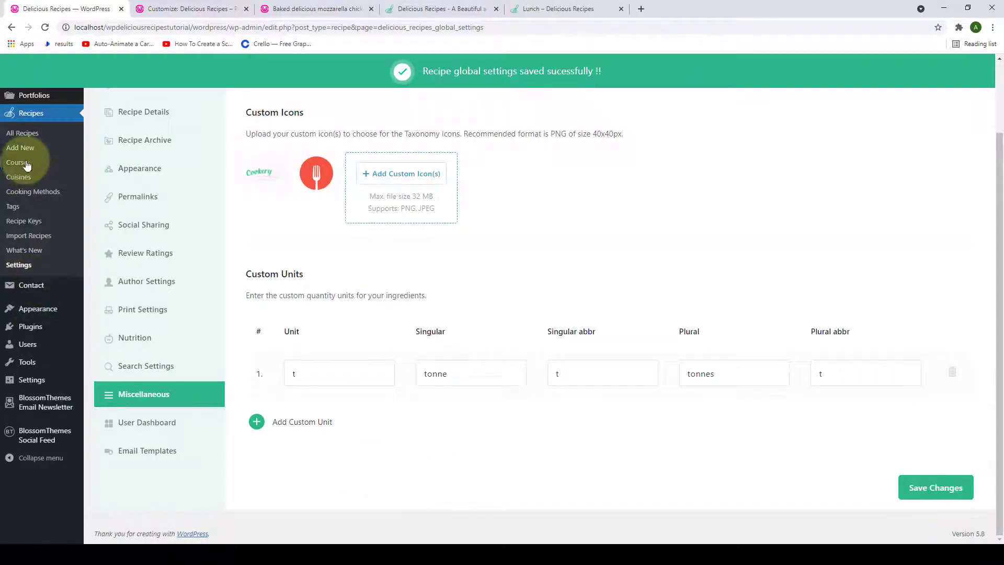
Edit the Lunch course to use the red fork logo from the PNG Icons as its Taxonomy SVG Icon, and update it.
left_click(24, 164)
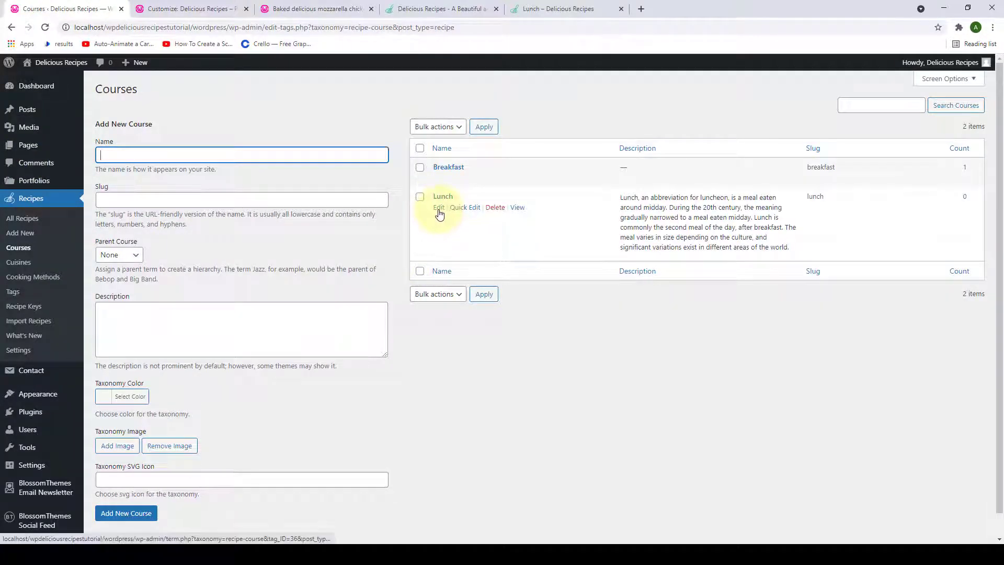
left_click(438, 209)
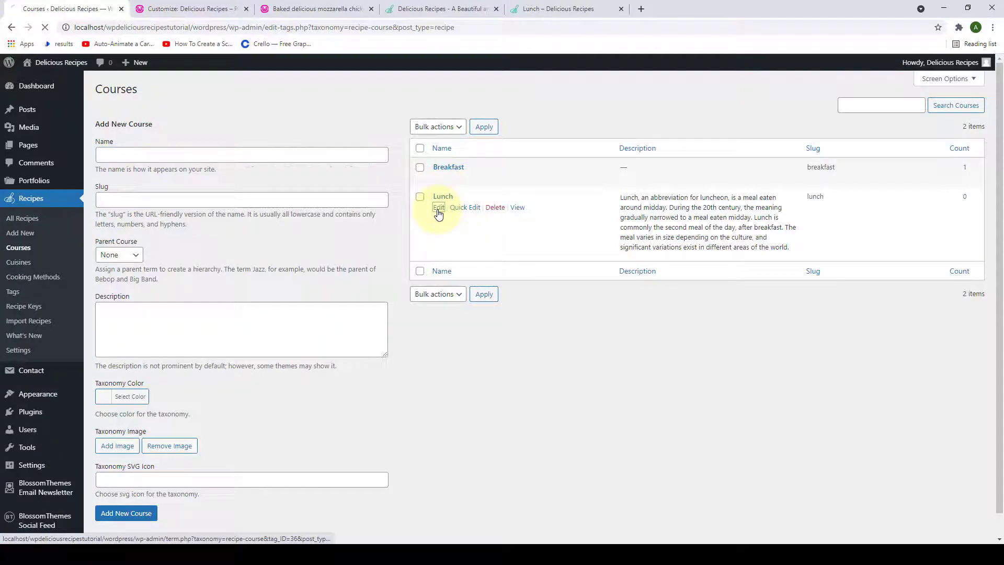
scroll(292, 339, "down", 1)
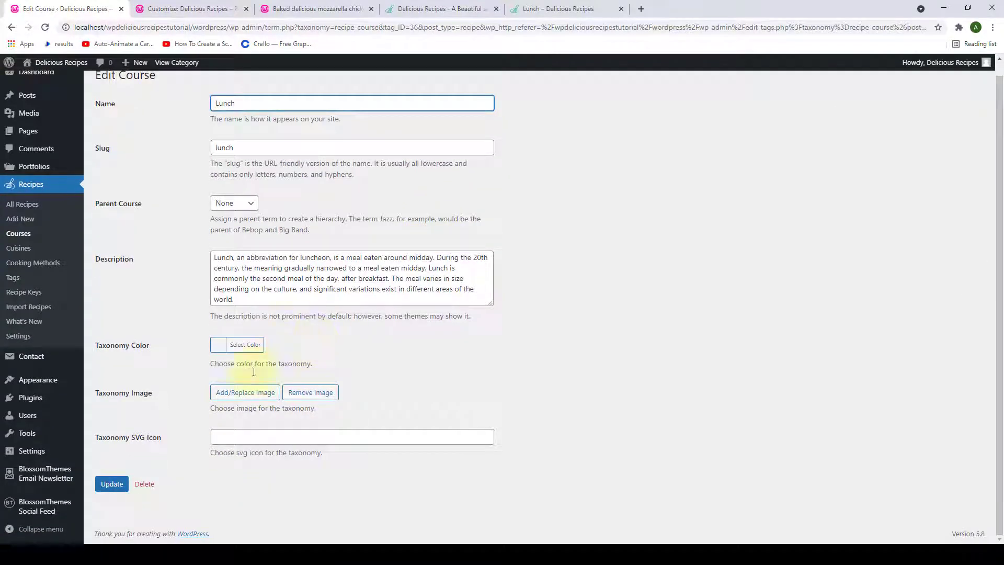
left_click(242, 439)
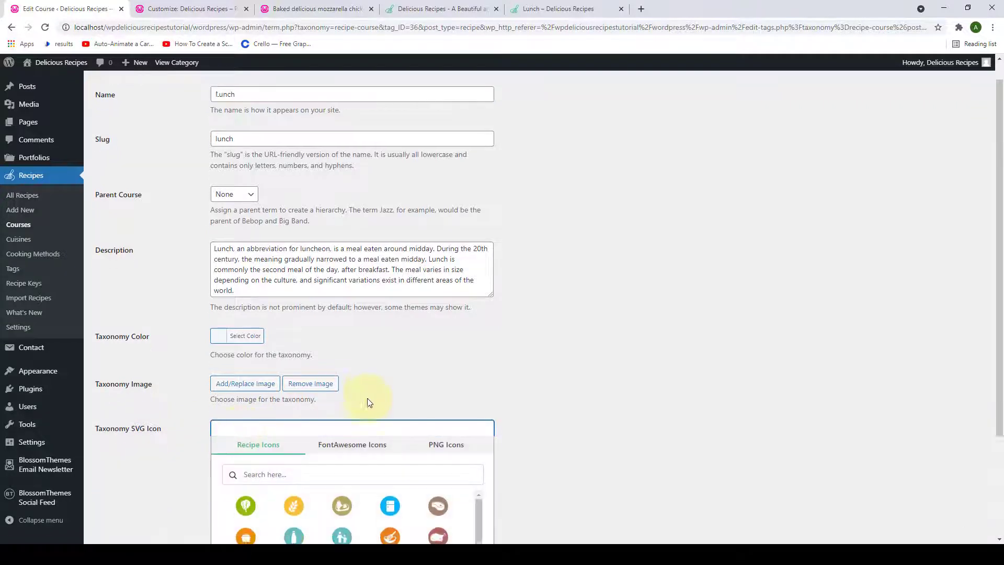
scroll(370, 399, "down", 4)
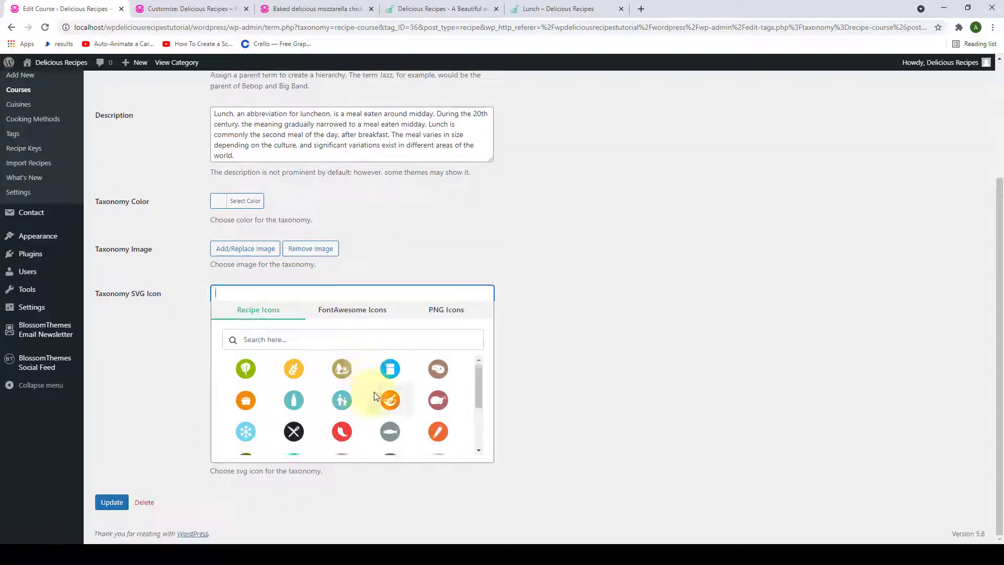
left_click(456, 311)
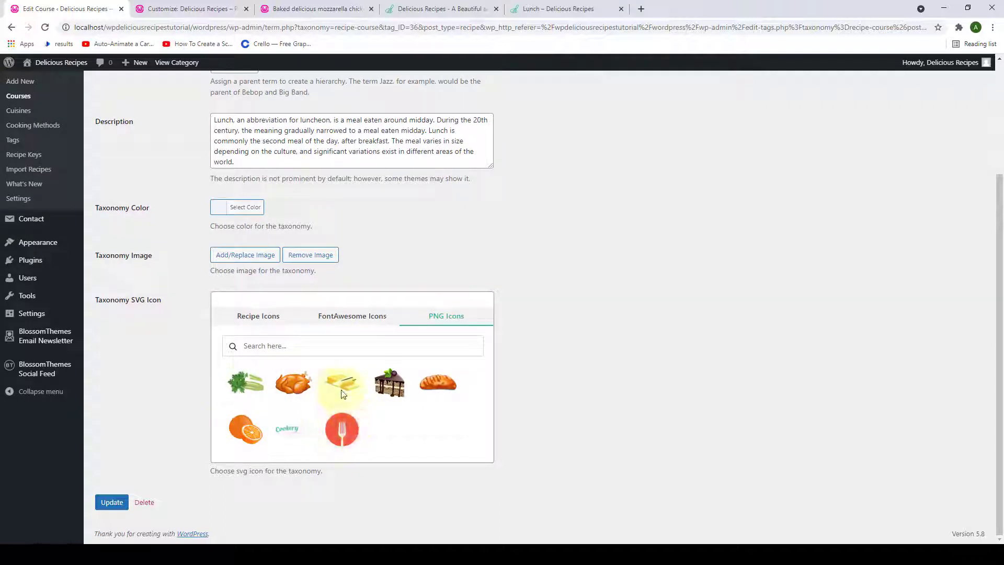
left_click(341, 427)
scroll(341, 428, "down", 1)
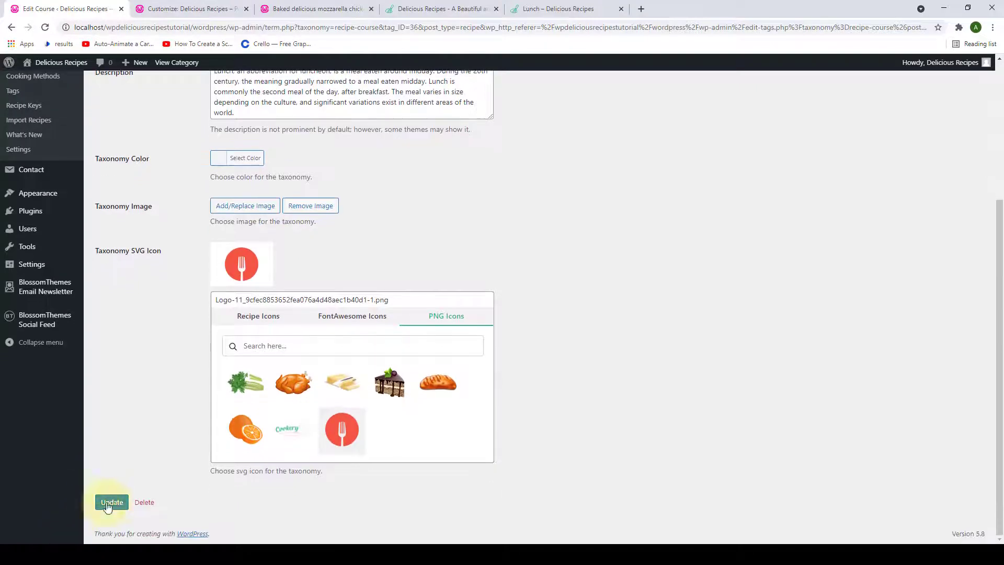
left_click(108, 503)
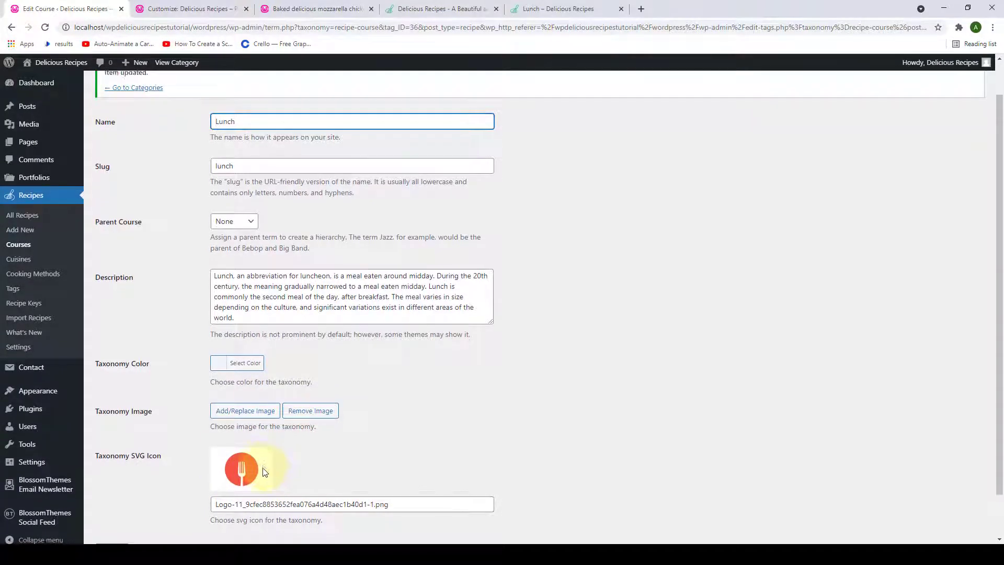
Examine the demo site's Lunch page down to its Recipe Categories icons and compare them with the Lunch course's taxonomy fields.
scroll(292, 262, "down", 1)
scroll(300, 168, "up", 2)
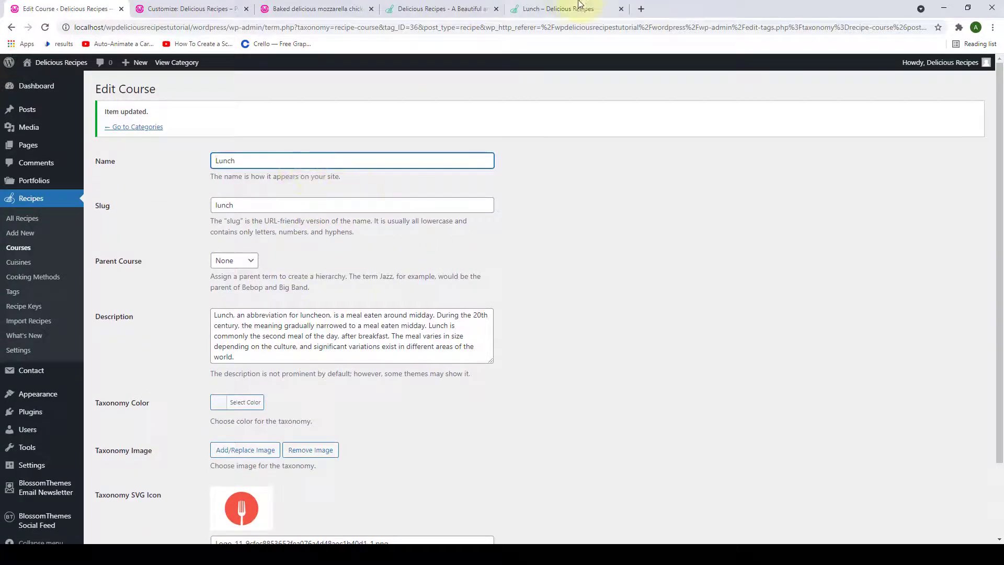
left_click(579, 7)
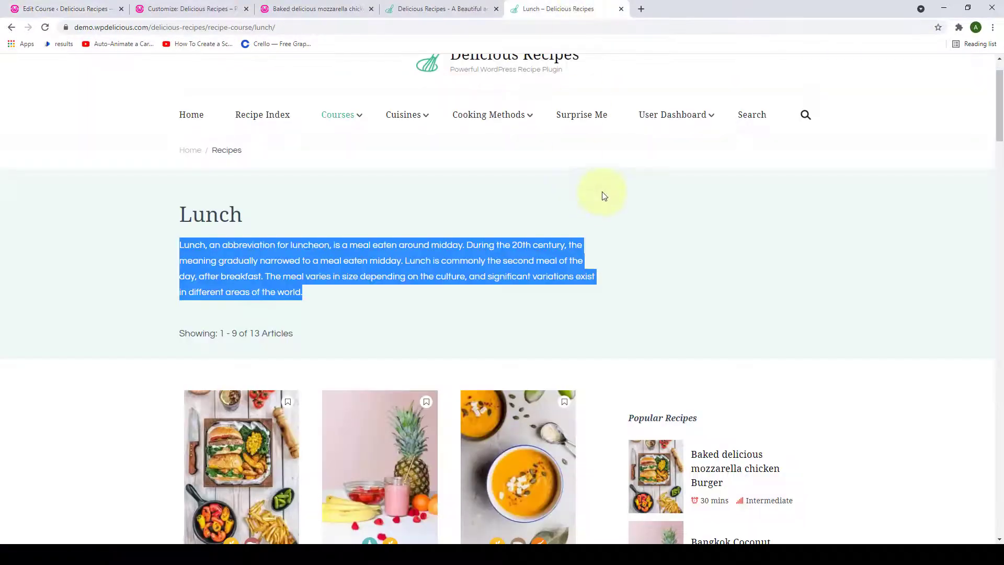
left_click(589, 171)
scroll(833, 246, "down", 6)
scroll(834, 248, "down", 15)
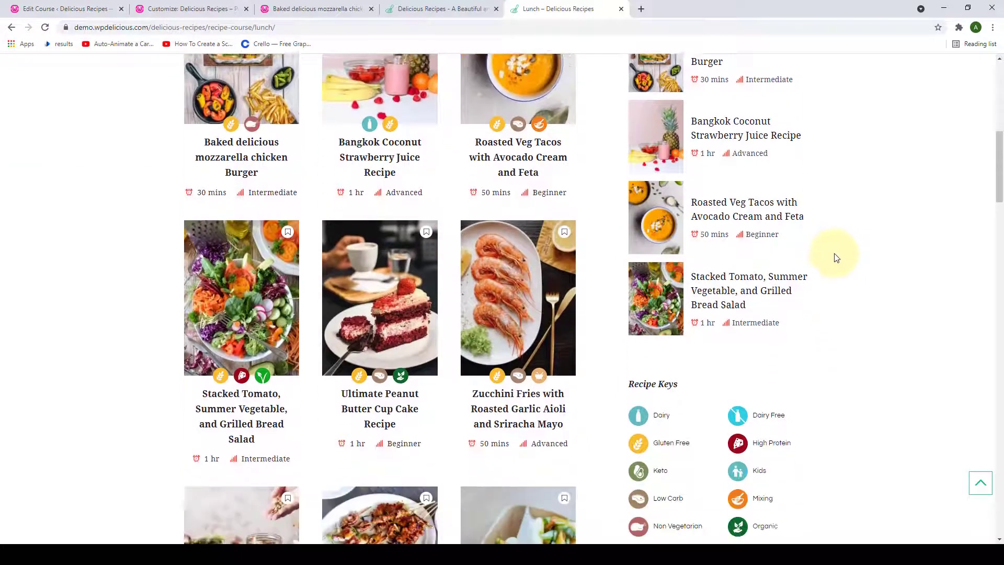
scroll(836, 256, "down", 19)
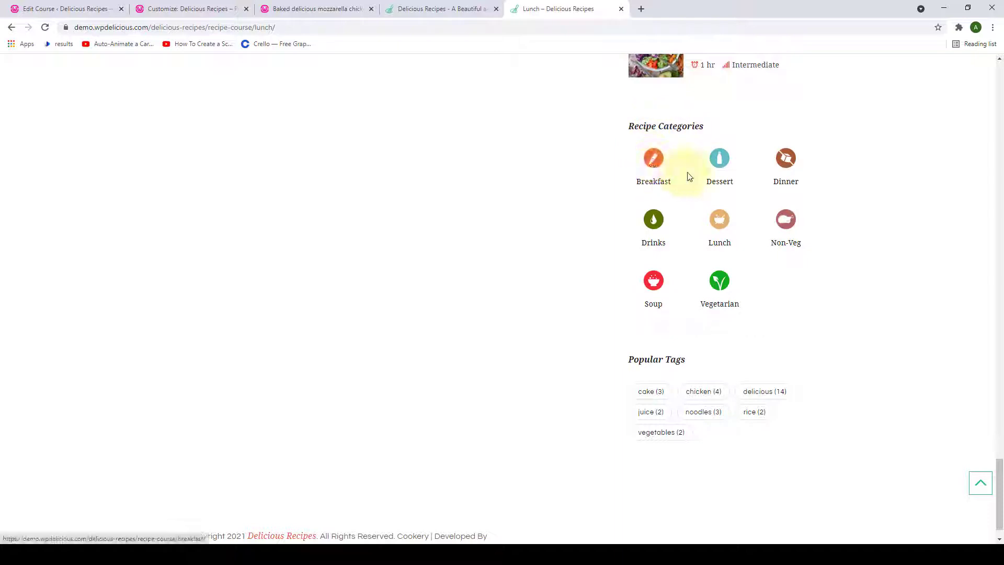
left_click(31, 5)
scroll(322, 328, "down", 2)
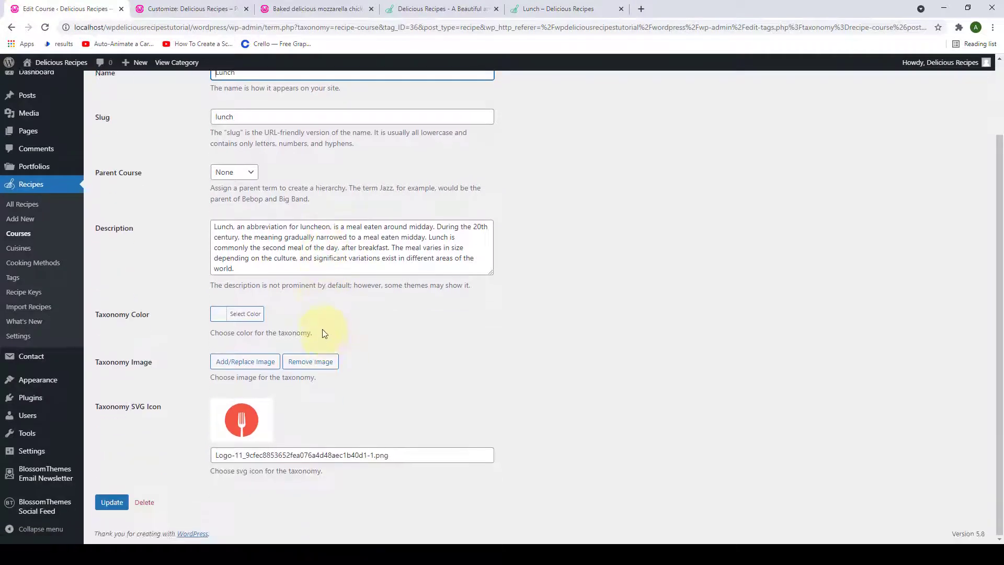
scroll(261, 251, "up", 2)
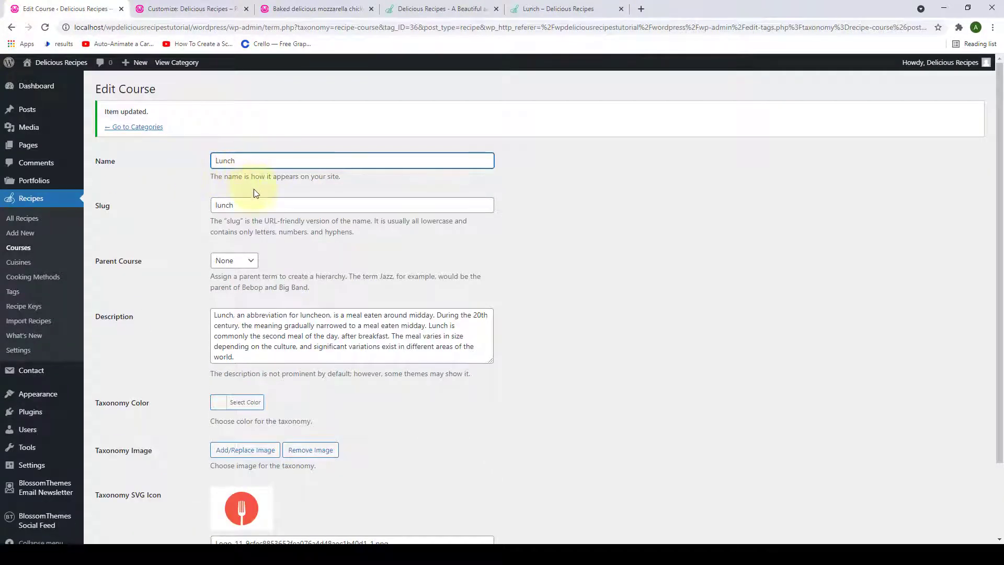
scroll(264, 245, "down", 2)
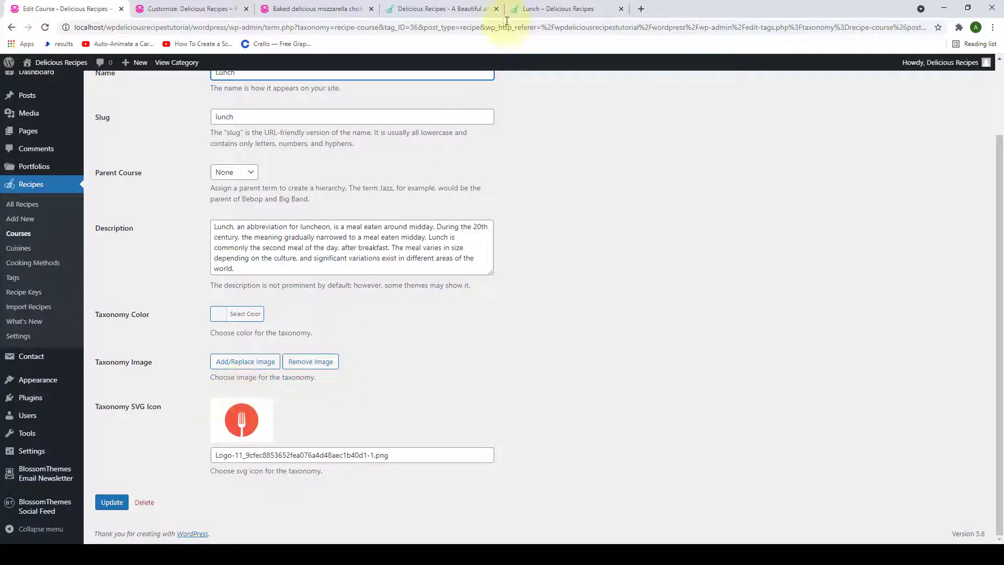
left_click(523, 9)
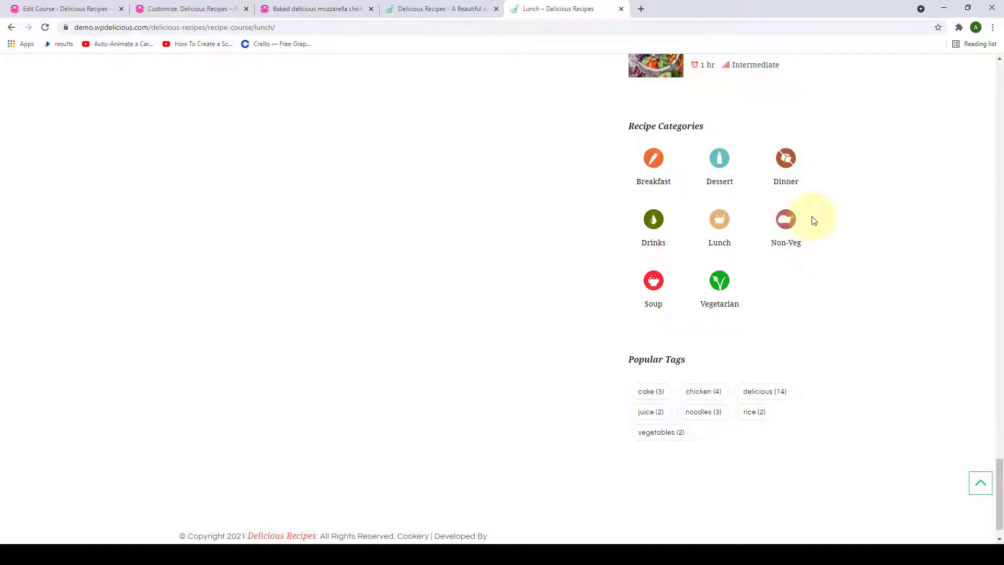
Review the Lunch course's fields once more and update the course.
left_click(63, 6)
scroll(283, 187, "up", 2)
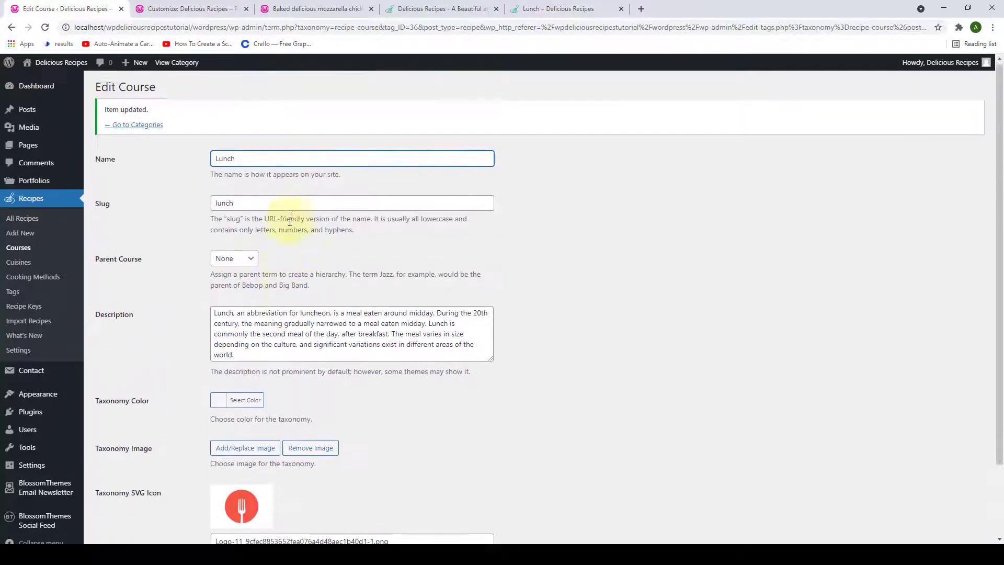
scroll(277, 272, "down", 2)
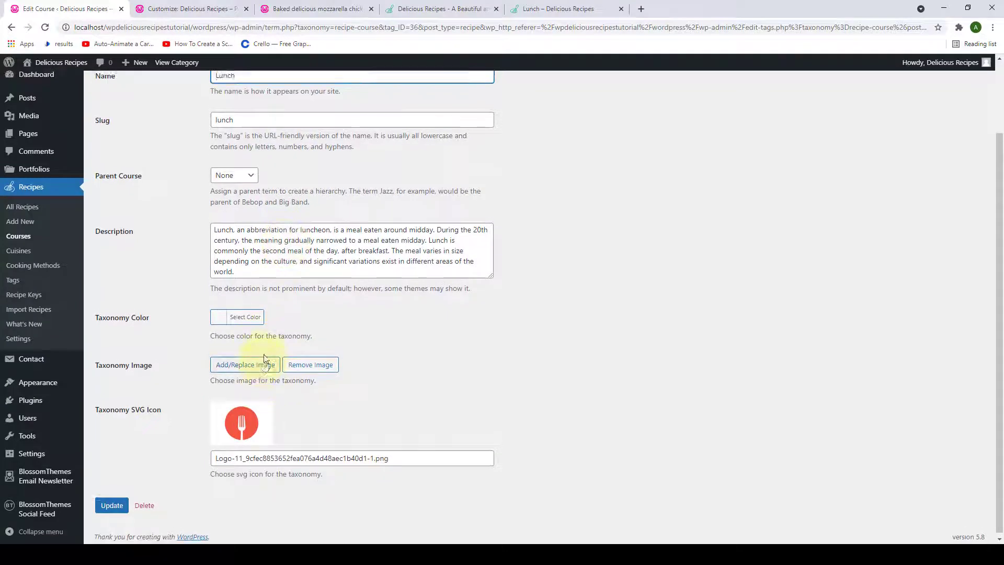
scroll(235, 381, "up", 2)
scroll(167, 434, "down", 2)
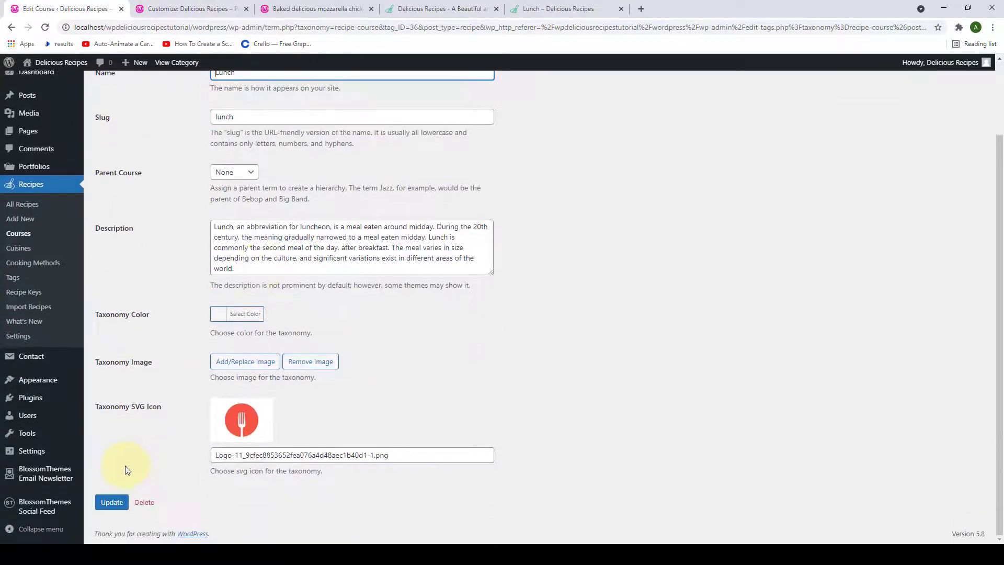
left_click(116, 505)
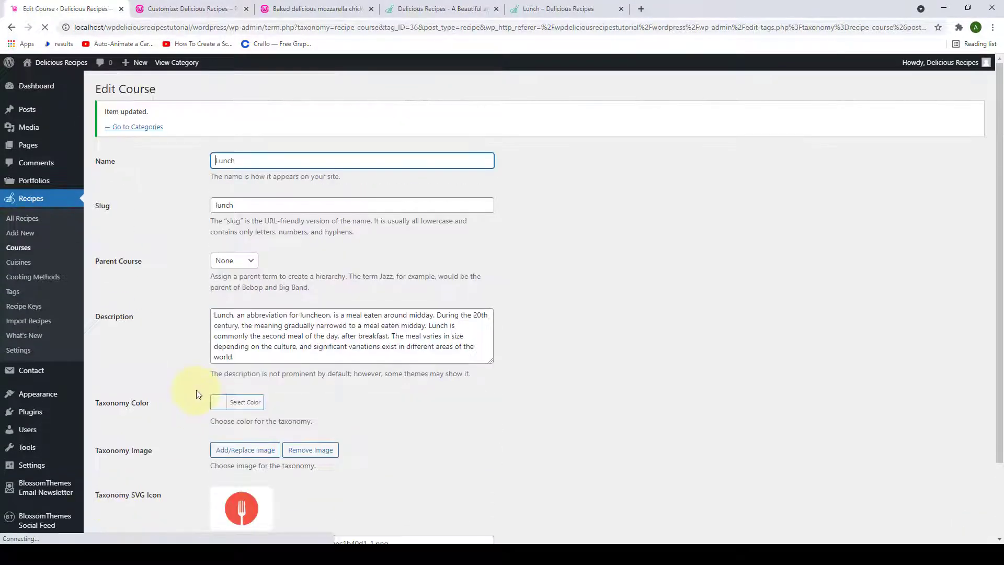
Return to the course list and fill in a new course named Dinner with slug dinner and a description of the dinner meal.
left_click(152, 128)
scroll(208, 318, "down", 2)
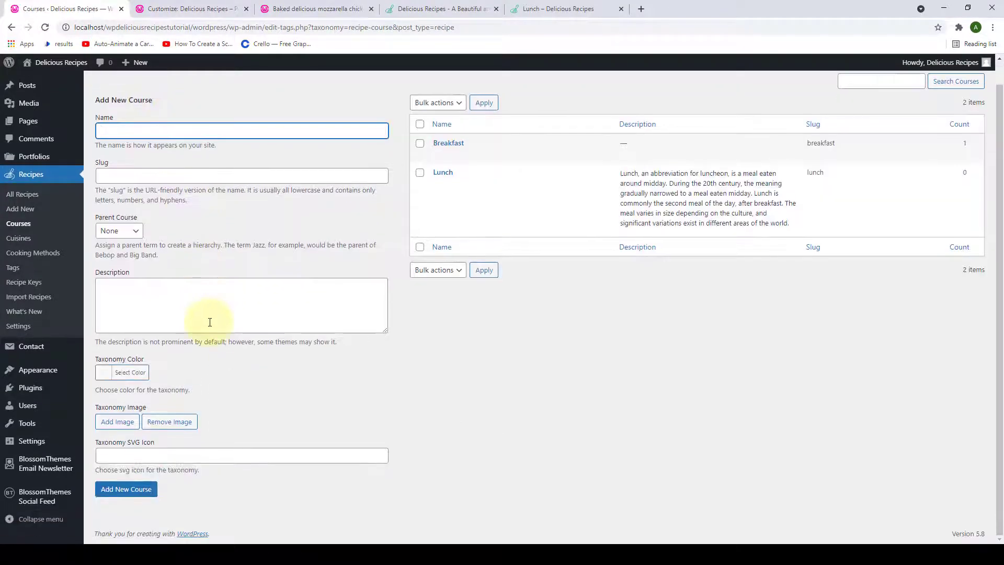
scroll(210, 316, "up", 2)
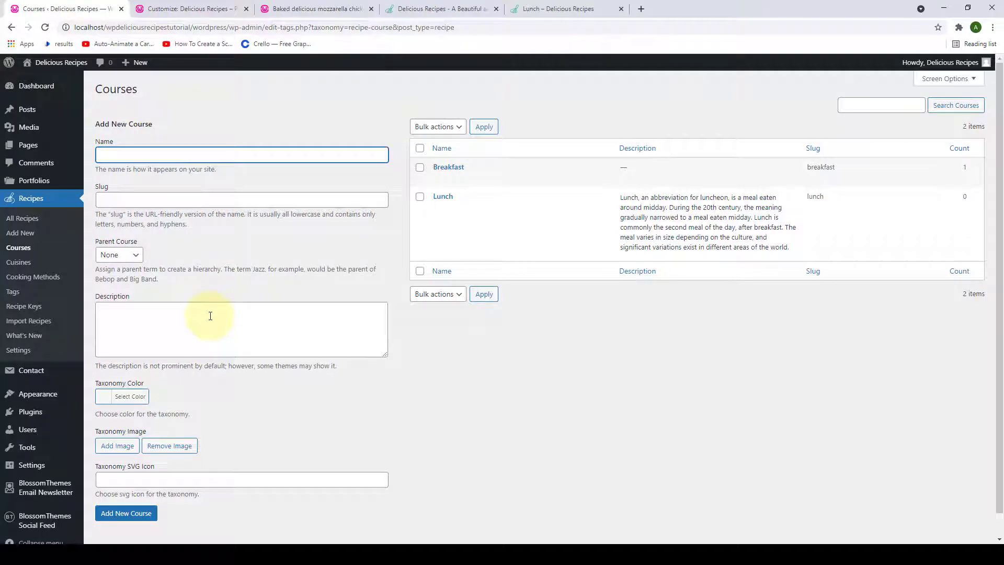
left_click(208, 154)
type("Dinner")
left_click(179, 199)
type("dinner")
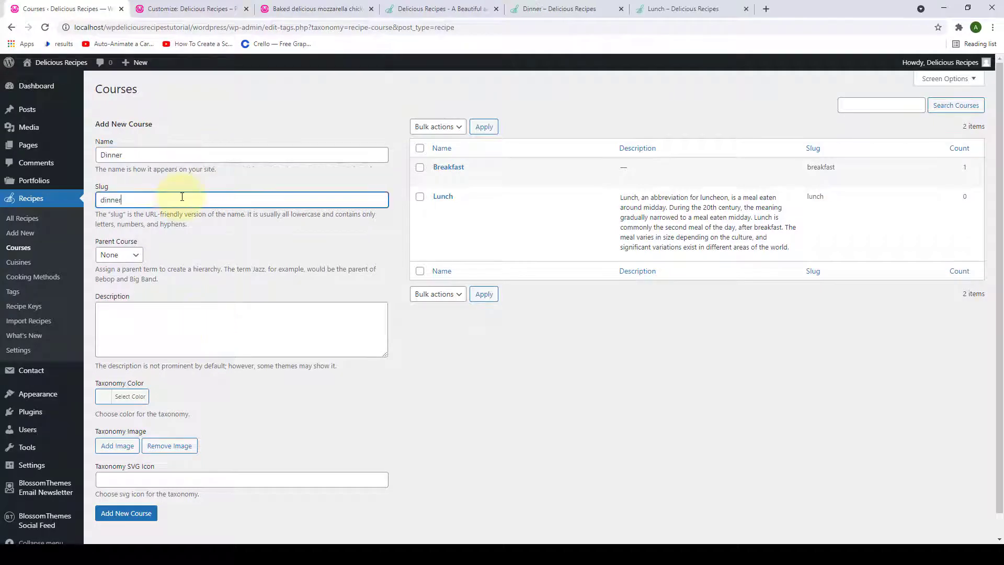
key("ctrl+v")
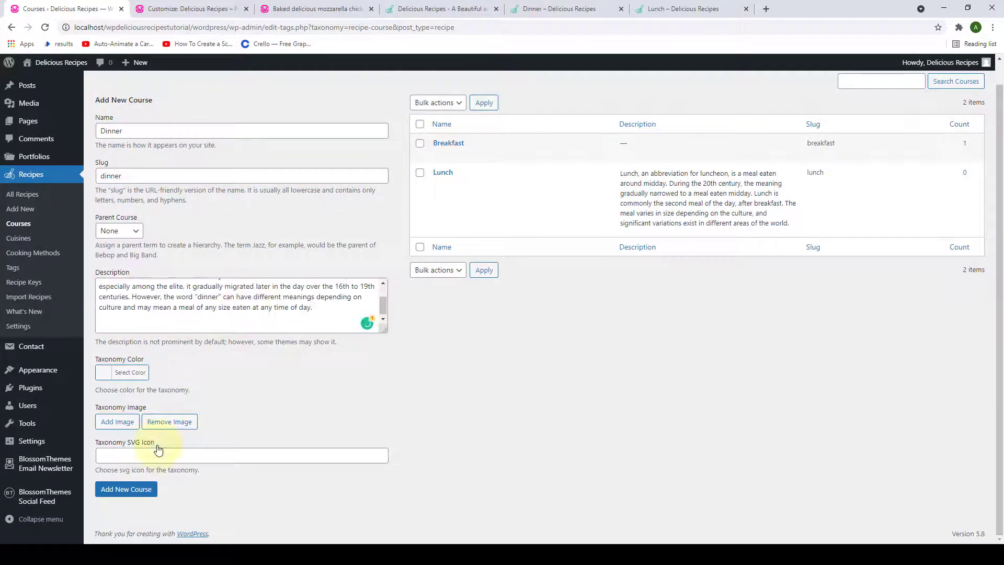
Choose the celery PNG icon as the Dinner course's Taxonomy SVG Icon and add the course.
left_click(157, 453)
scroll(322, 323, "down", 3)
left_click(322, 315)
left_click(128, 395)
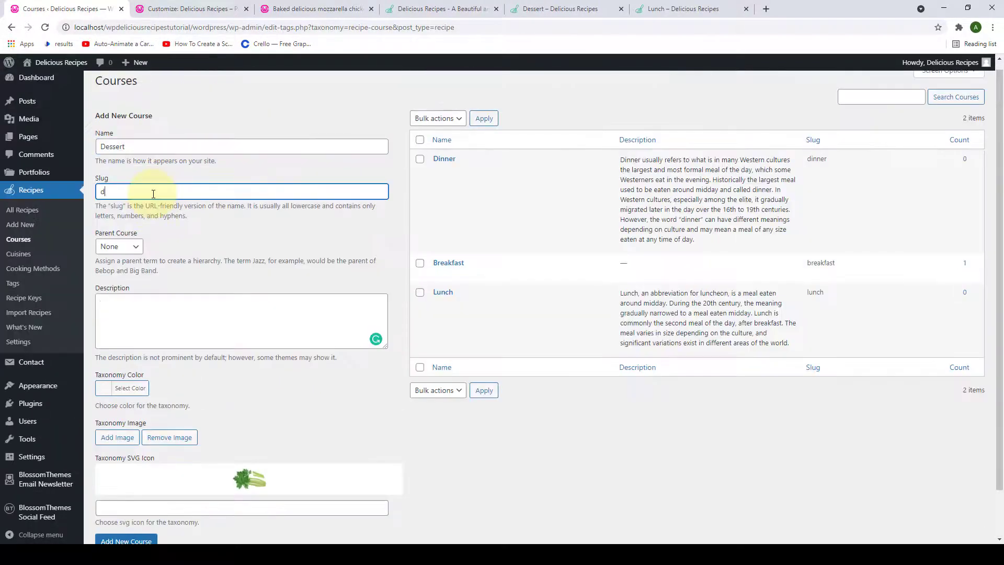
Add the Dessert course with slug dessert, a description of dessert as the course concluding a meal, and a pink taxonomy color.
type("essert")
type("Dessert is a course that concludes a meal. The course usually consists of sweet foods, such as confections, and possibly a beverage such as a dessert wine or liqueur; however, in the United States, it may include coffee, cheeses, nuts, or other savory items regarded as a separate course elsewhere.")
scroll(241, 313, "down", 2)
left_click(131, 268)
left_click(184, 299)
left_click_drag(216, 392, 216, 339)
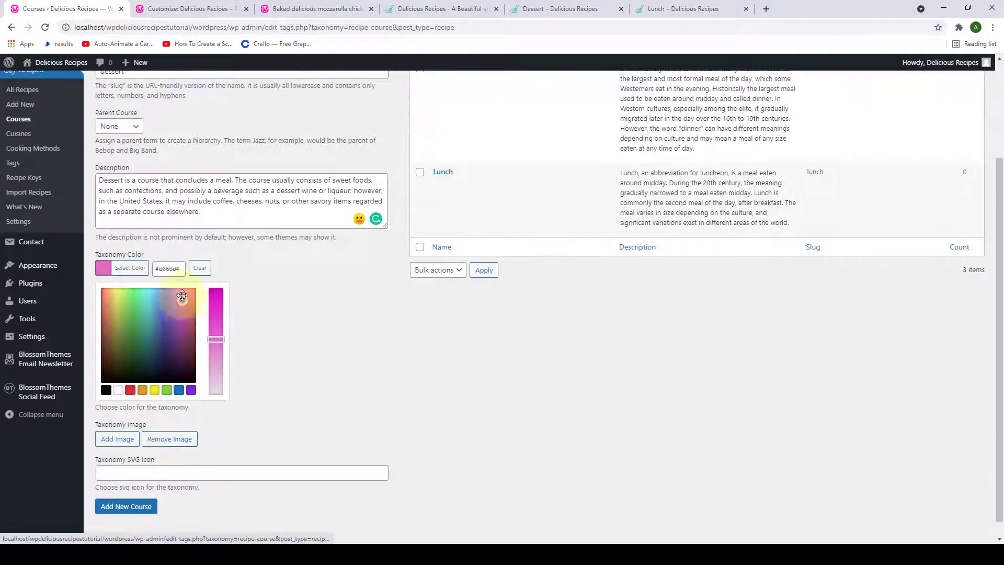
left_click_drag(183, 298, 194, 289)
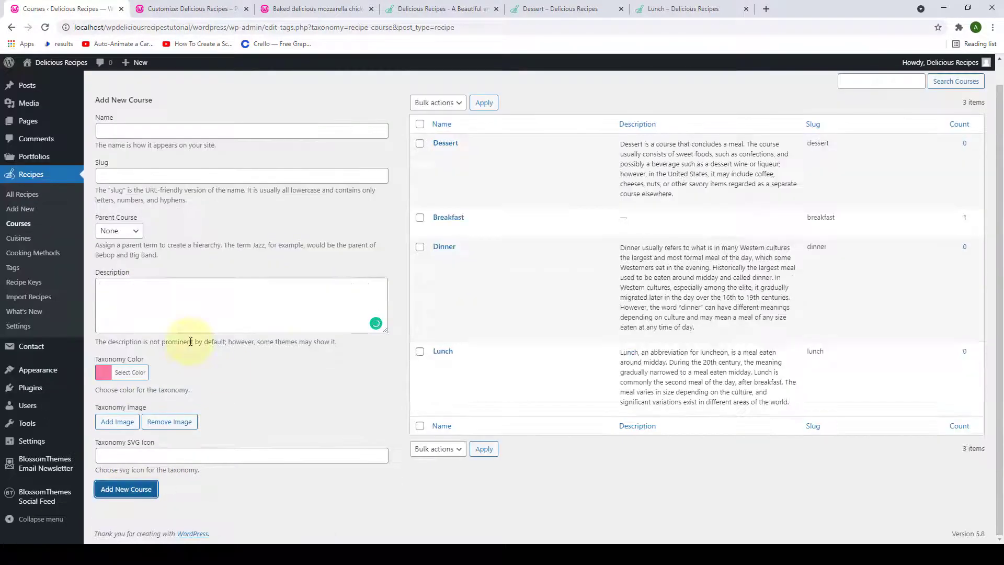
Fill in a new course named Drinks with slug drinks and a description of a drink as a liquid intended for human consumption.
type("Drinks")
left_click(135, 173)
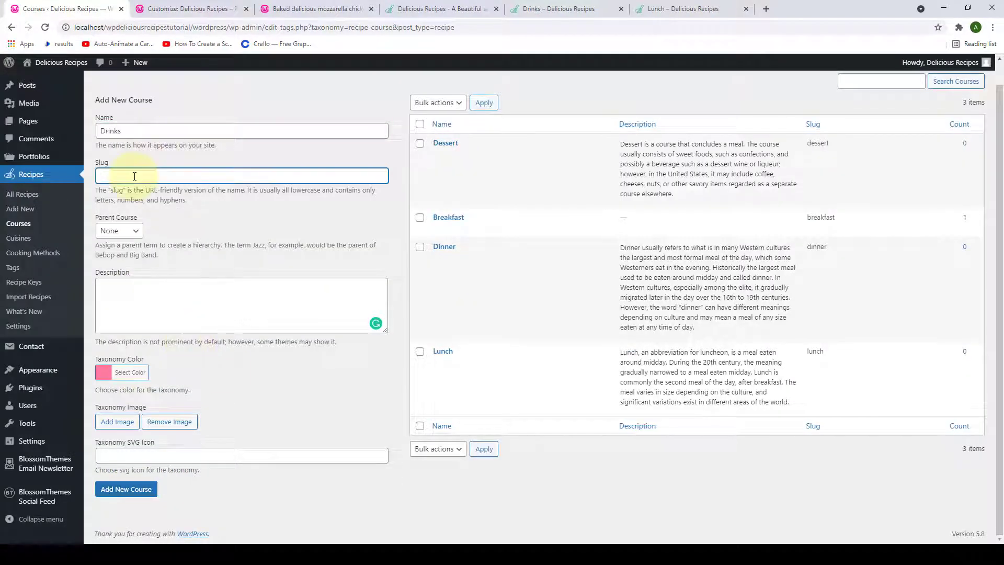
type("drinks")
left_click(134, 320)
type("A drink (or beverage) is a liquid intended for human consumption. In addition to their basic function of satisfying thirst, drinks play important roles in human culture. Common types of drinks include plain drinking water, milk, coffee, tea, hot chocolate, juice, and soft drinks. In addition, alcoholic drinks such as wine, beer, and liquor, which contain the drug ethanol, have been part of human culture for more than 8,000 years.")
Choose the orange fruit PNG icon as the Drinks course's Taxonomy SVG Icon, add the course and check the course list.
scroll(150, 501, "down", 1)
left_click(150, 455)
scroll(264, 446, "down", 5)
scroll(264, 448, "up", 1)
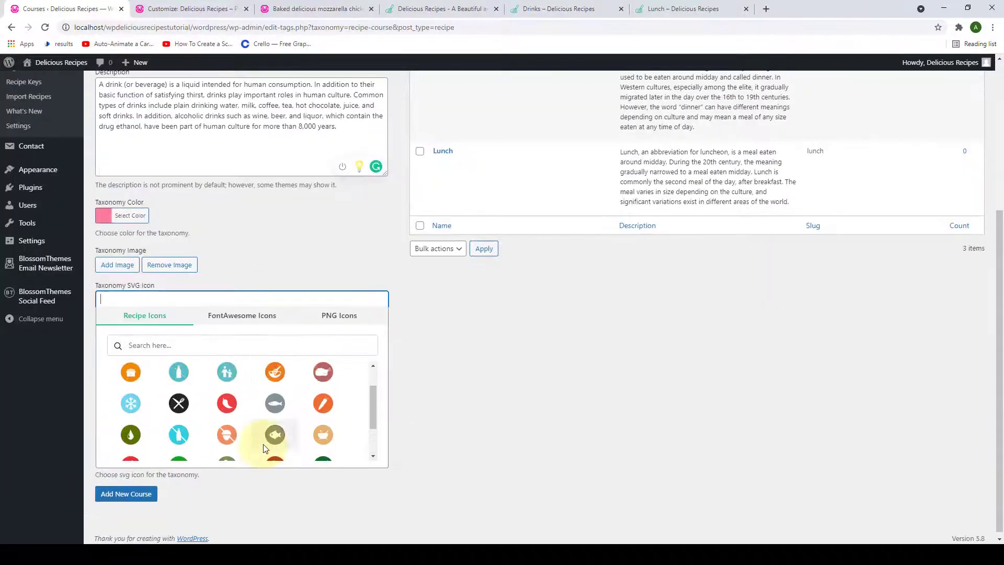
left_click(178, 371)
left_click(341, 358)
left_click(130, 461)
left_click(136, 490)
scroll(547, 180, "up", 3)
scroll(547, 188, "down", 3)
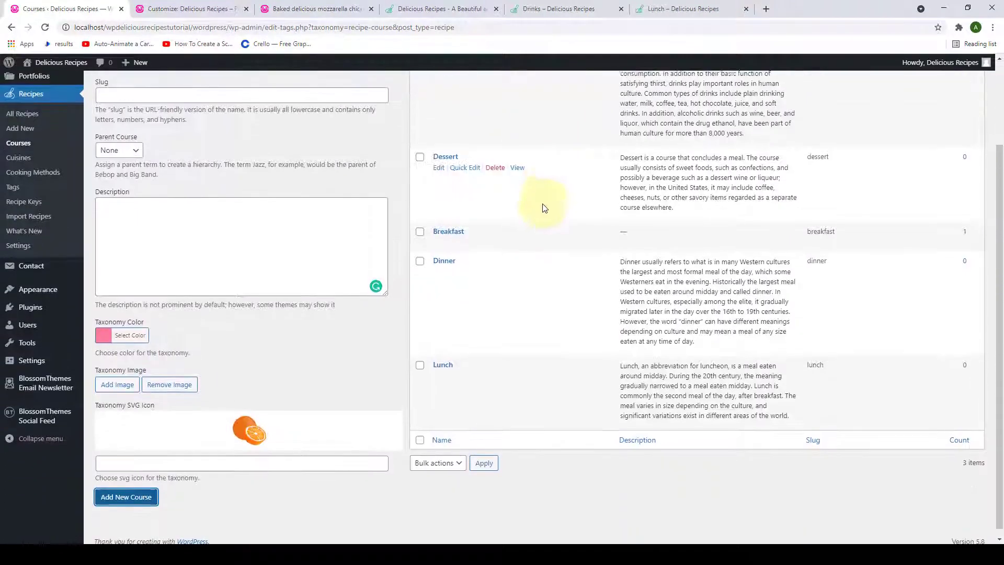
scroll(504, 313, "up", 2)
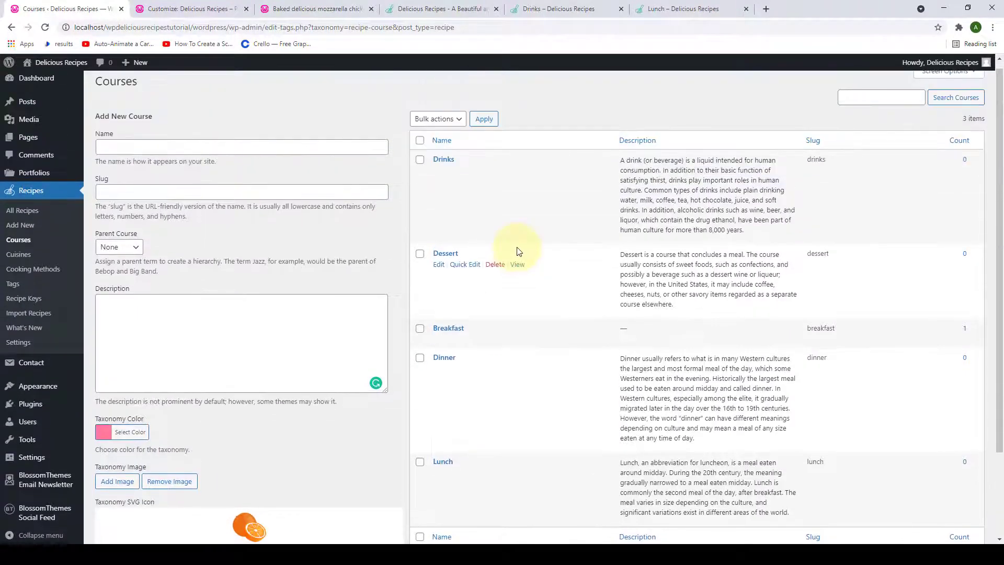
scroll(515, 253, "down", 2)
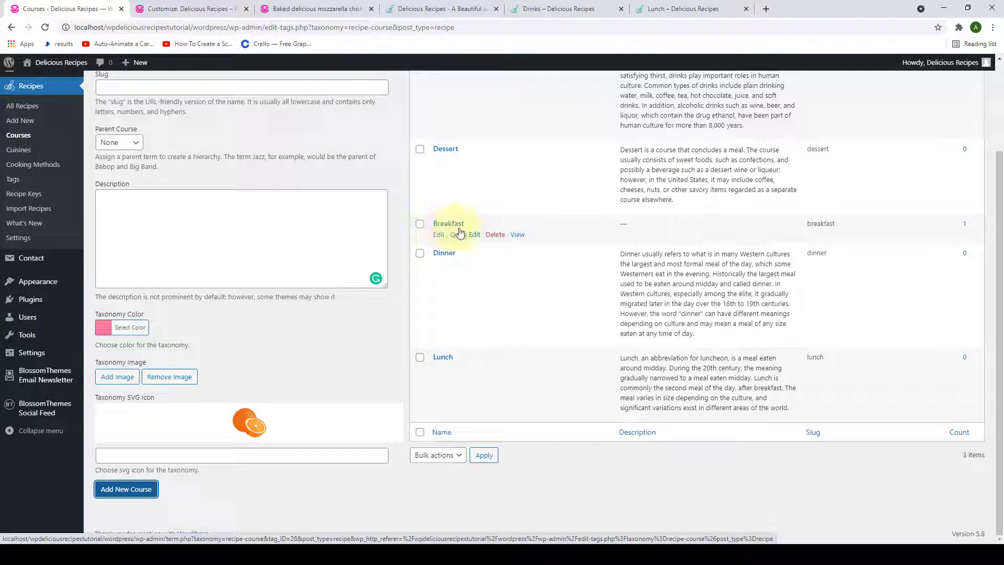
Open the Breakfast course for editing and paste in a description of breakfast as the meal eaten in the morning.
left_click(439, 236)
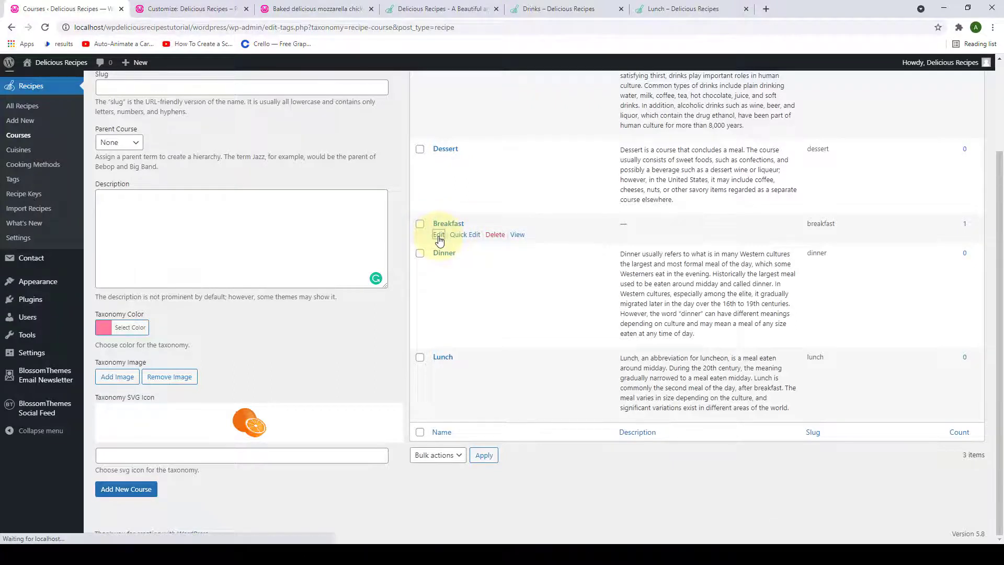
scroll(286, 258, "down", 1)
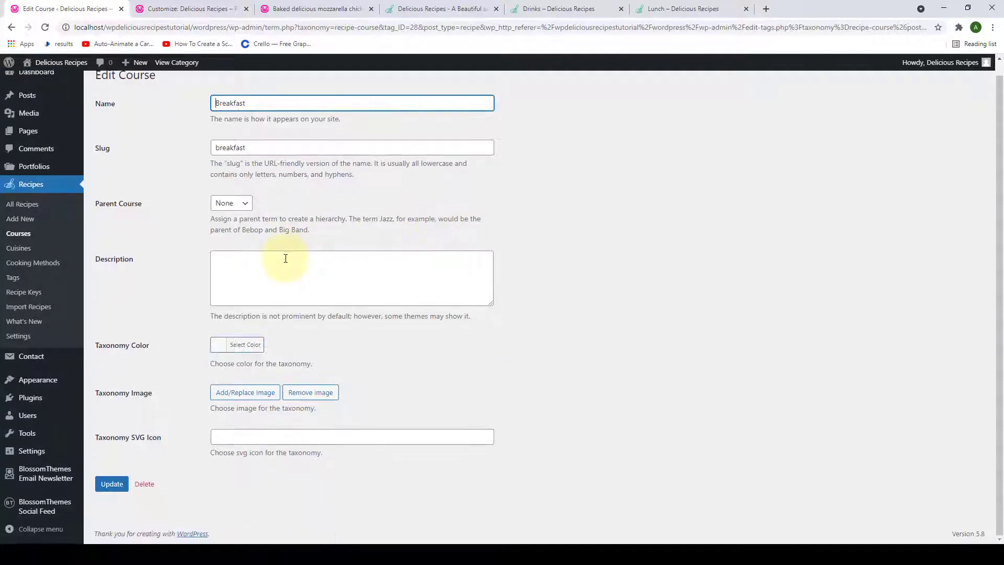
left_click(273, 278)
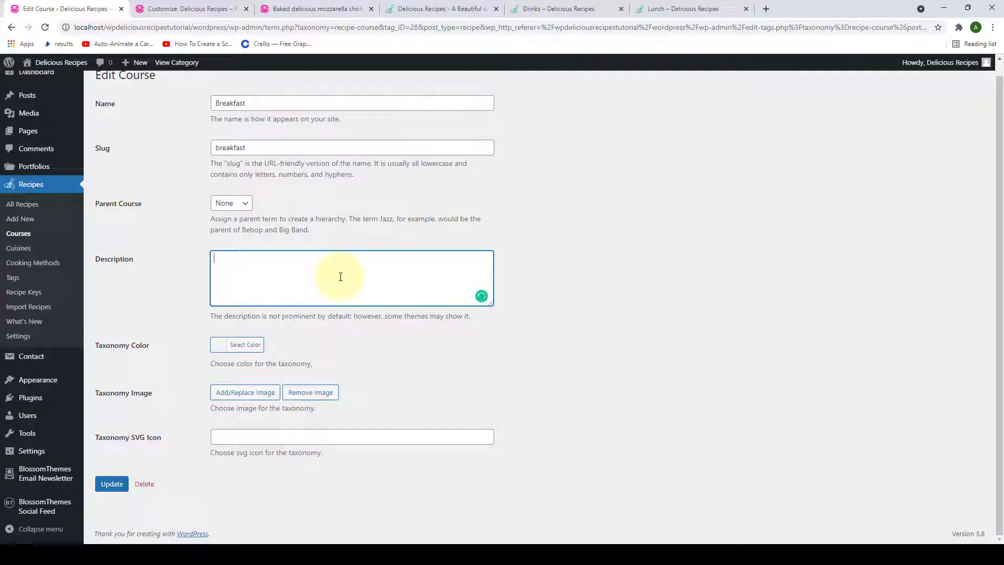
key("ctrl+v")
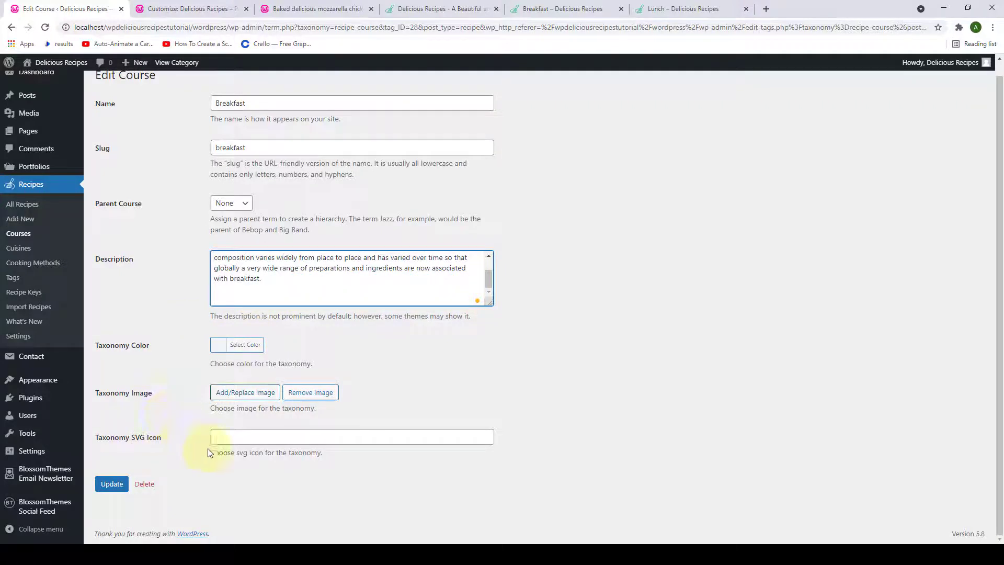
Choose the bread-png icon as the Breakfast course's Taxonomy SVG Icon and update the course.
left_click(267, 437)
scroll(280, 448, "down", 2)
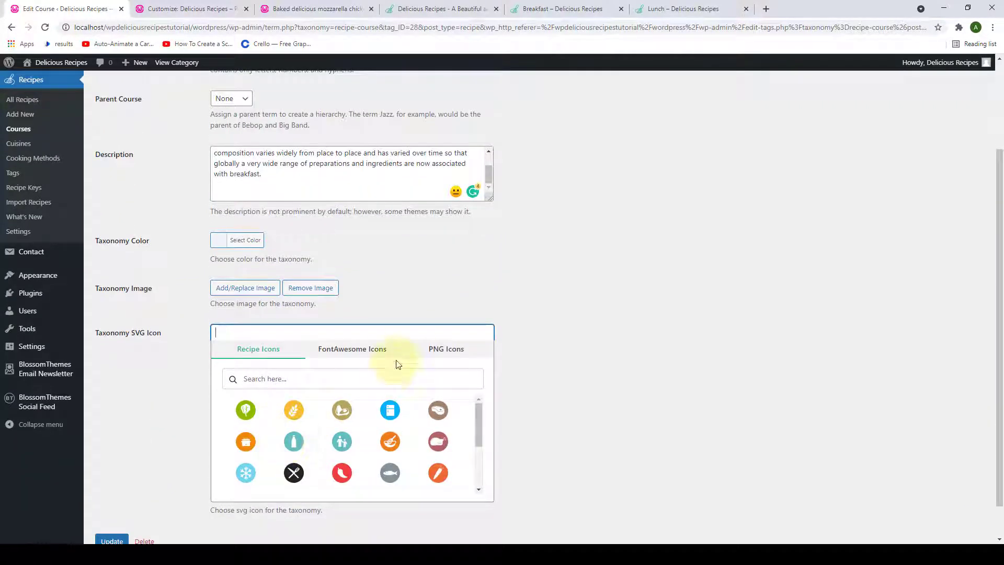
left_click(440, 362)
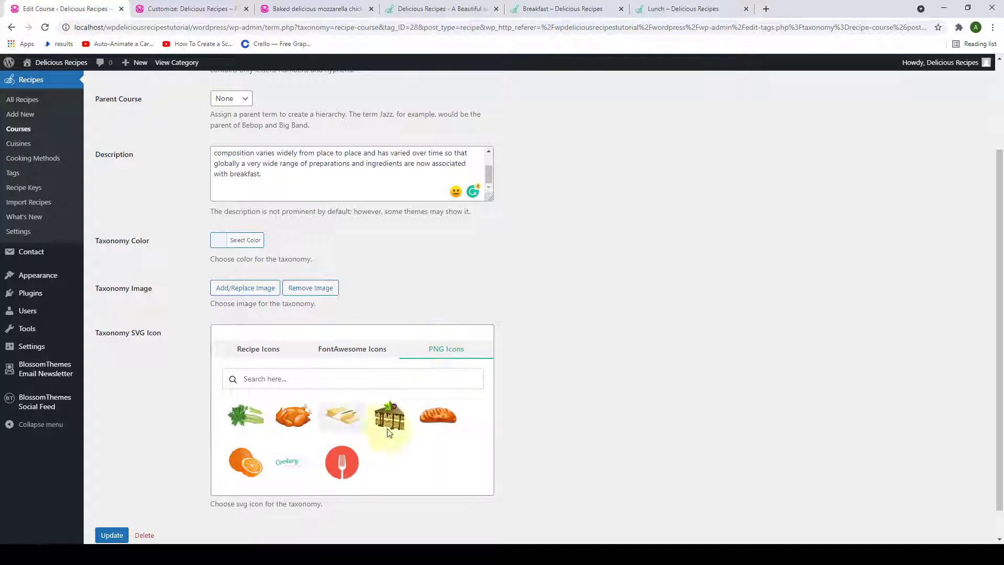
left_click(437, 416)
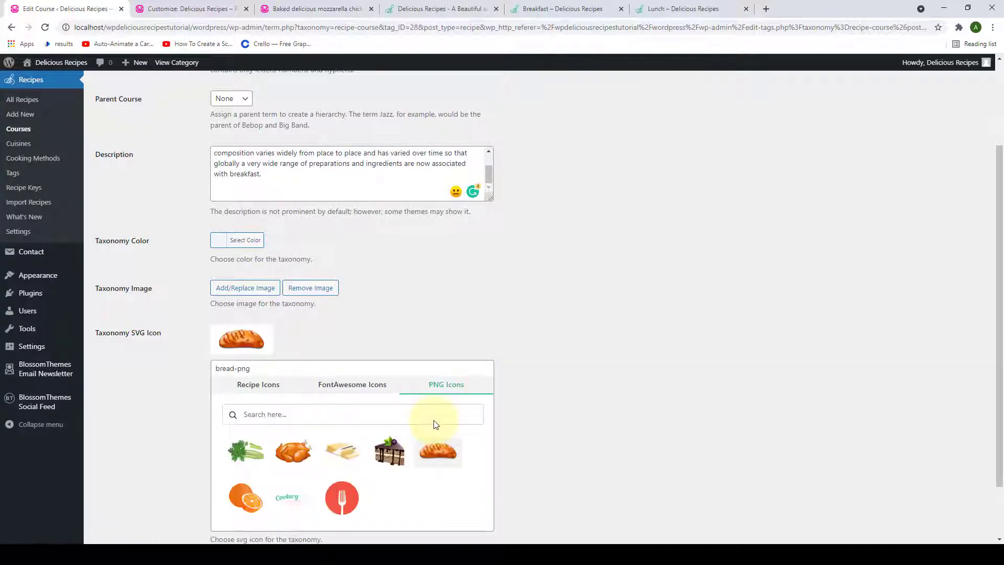
left_click(346, 340)
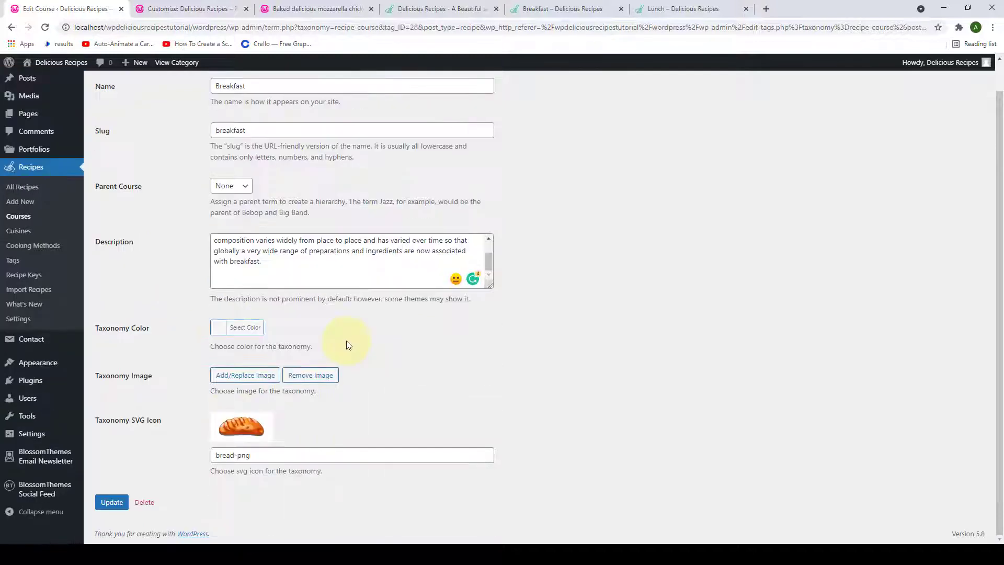
left_click(112, 502)
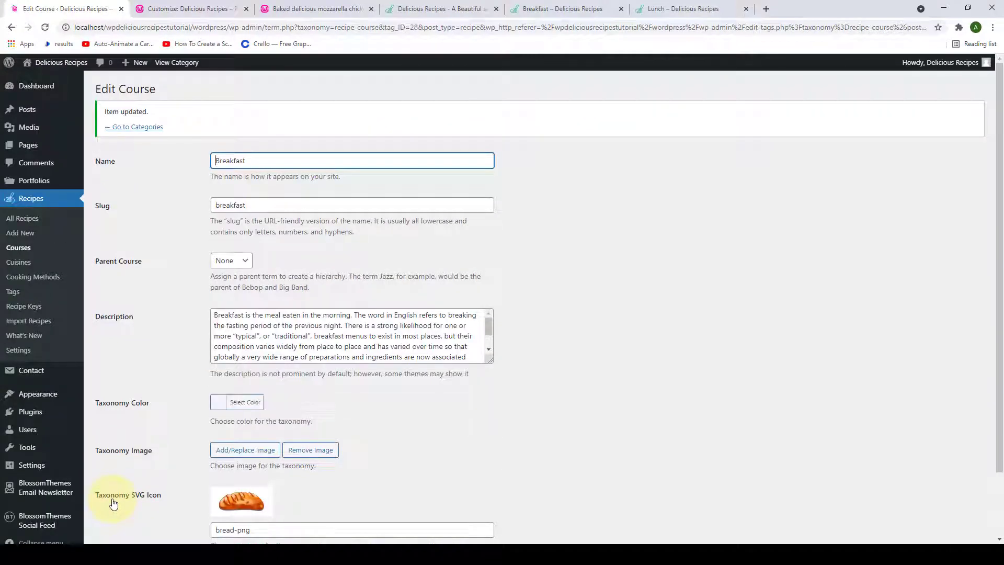
Return to the course list and review the courses with their descriptions and slugs.
left_click(142, 130)
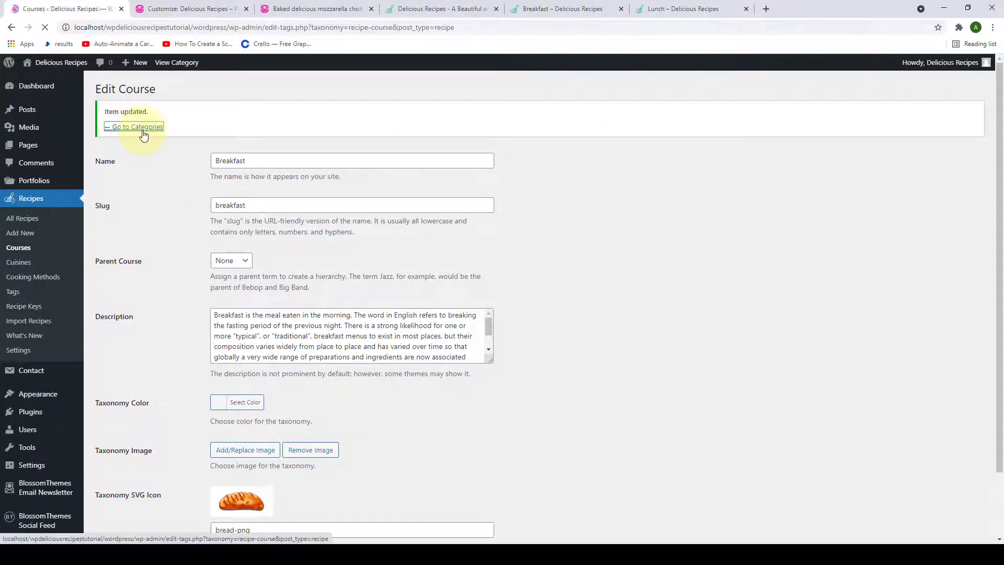
scroll(484, 187, "down", 3)
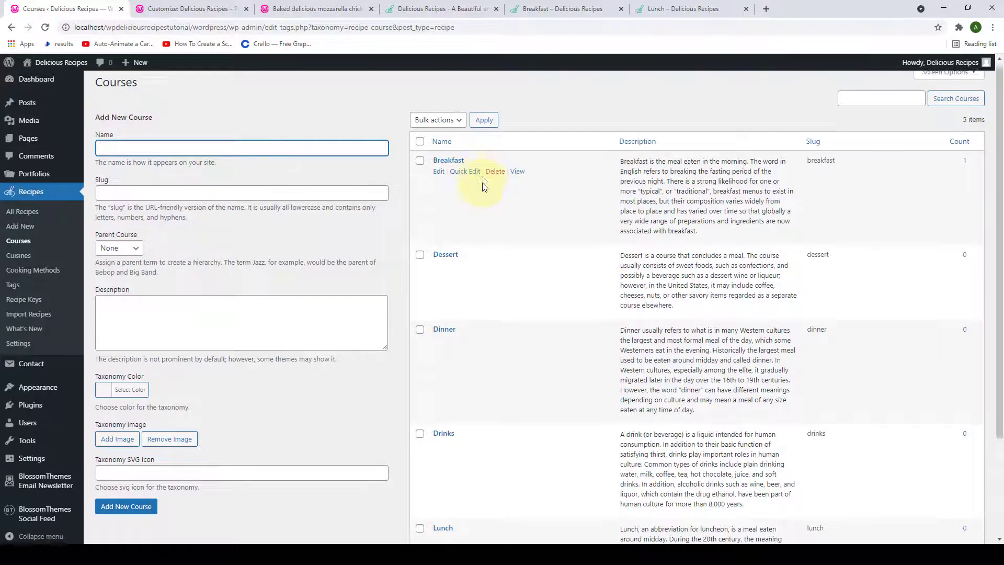
scroll(496, 287, "up", 3)
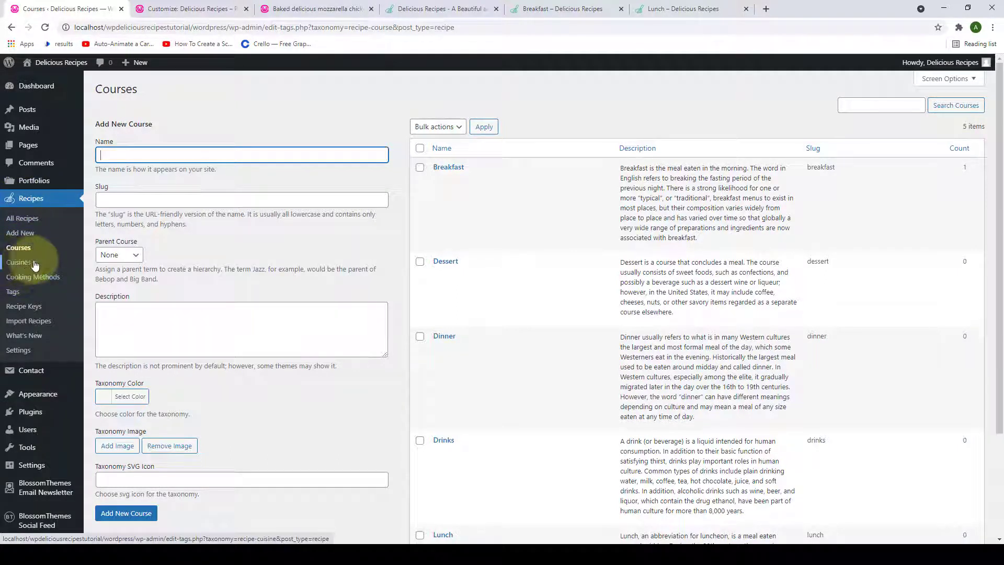
Open the recipe Cuisines page and examine the name, slug and description fields for a new cuisine.
left_click(19, 262)
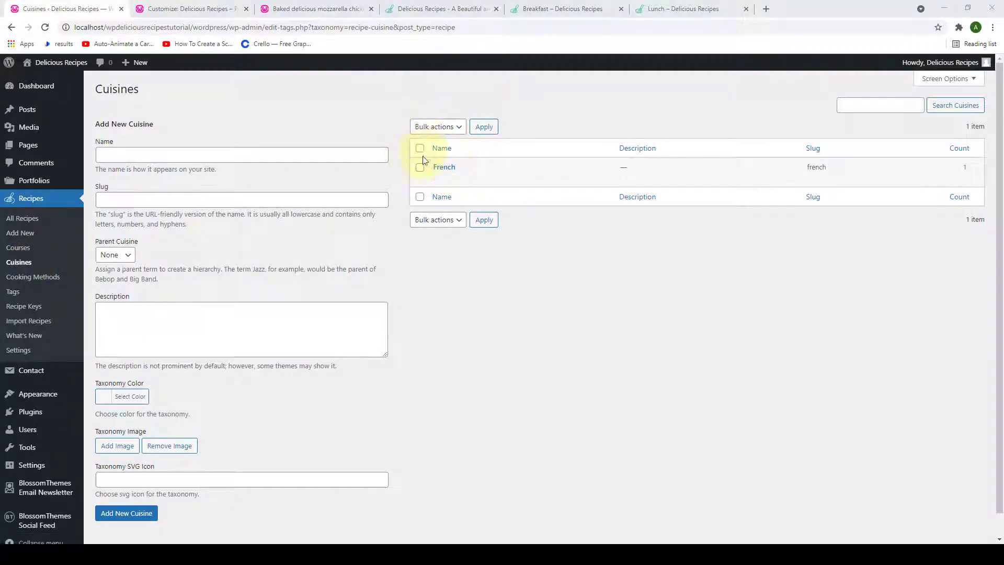
scroll(131, 253, "down", 1)
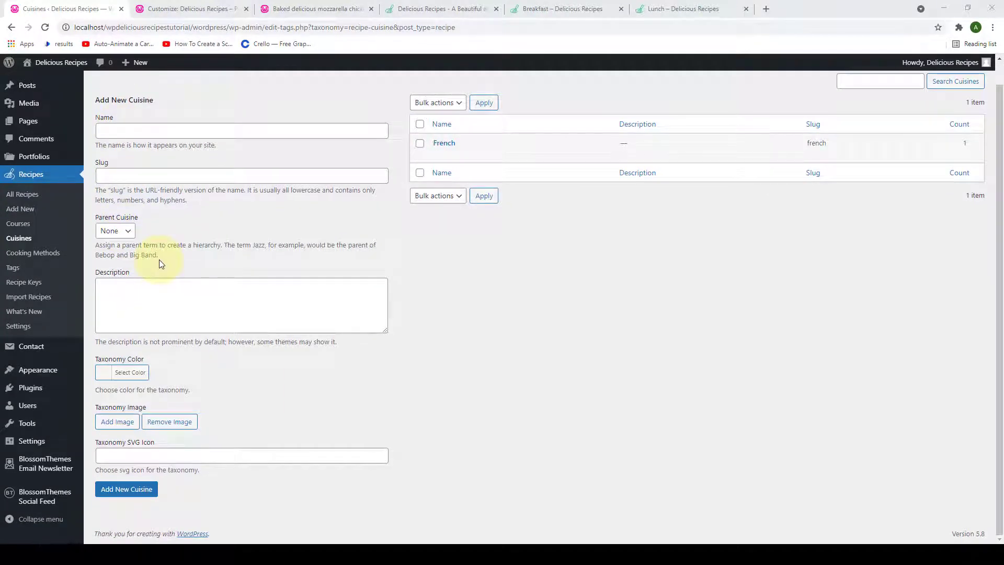
left_click(123, 131)
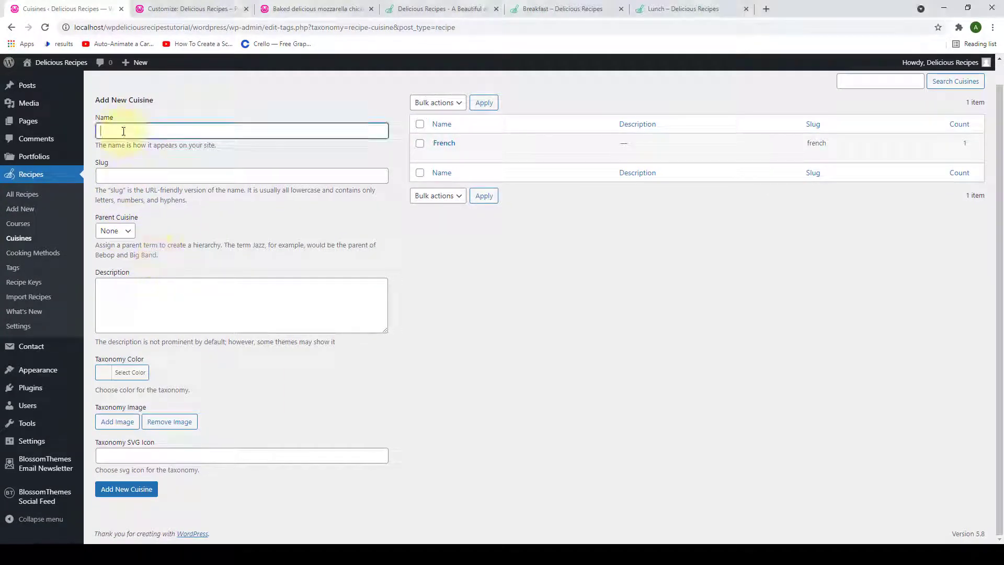
left_click(156, 174)
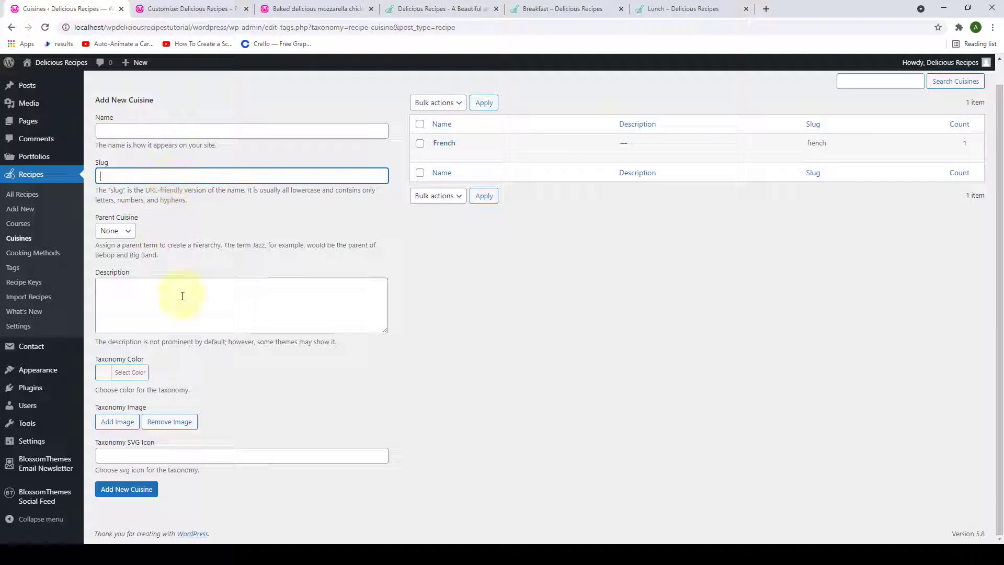
left_click(111, 302)
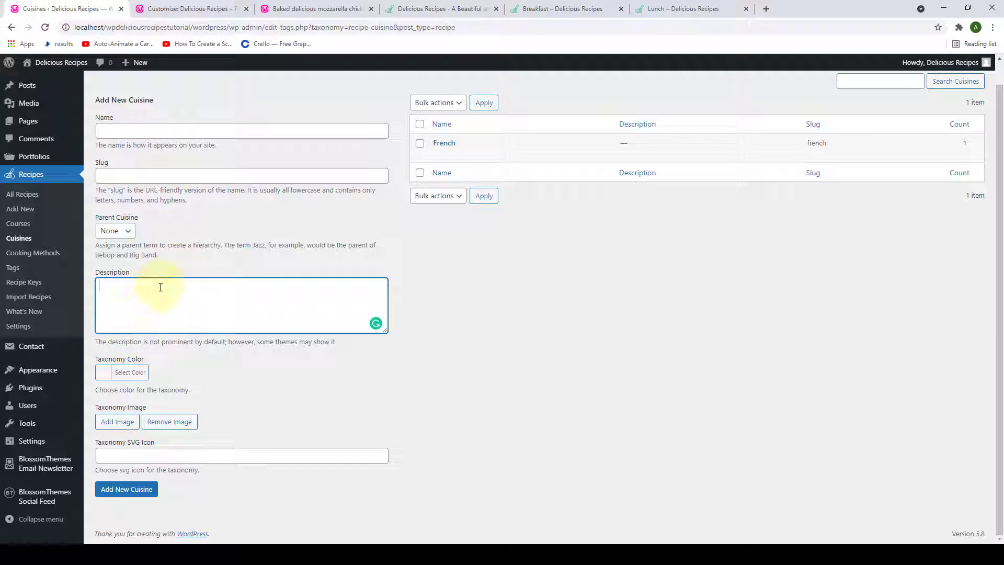
Set the new cuisine's taxonomy color to the red preset #dd3333.
left_click(131, 377)
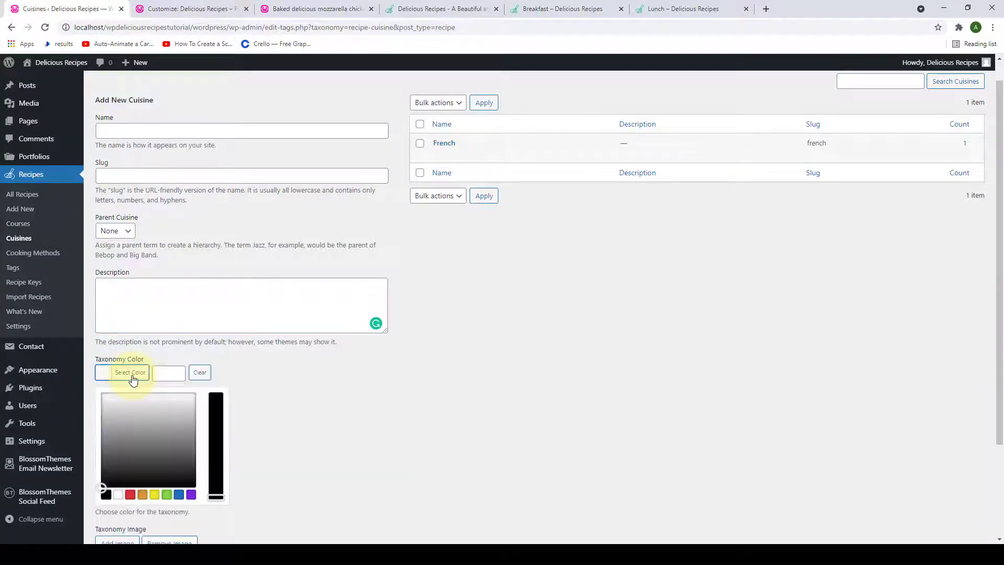
scroll(133, 377, "down", 2)
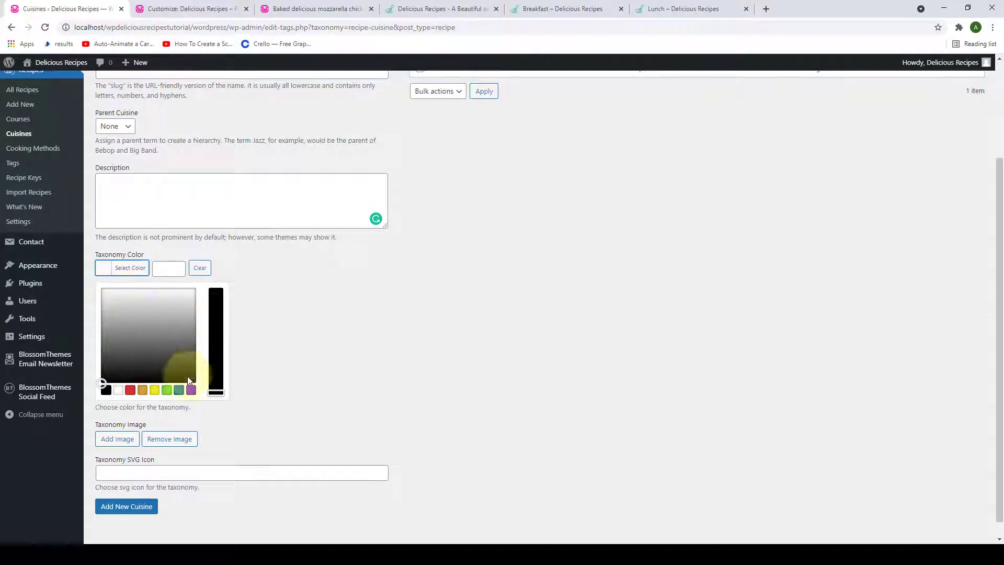
left_click(130, 389)
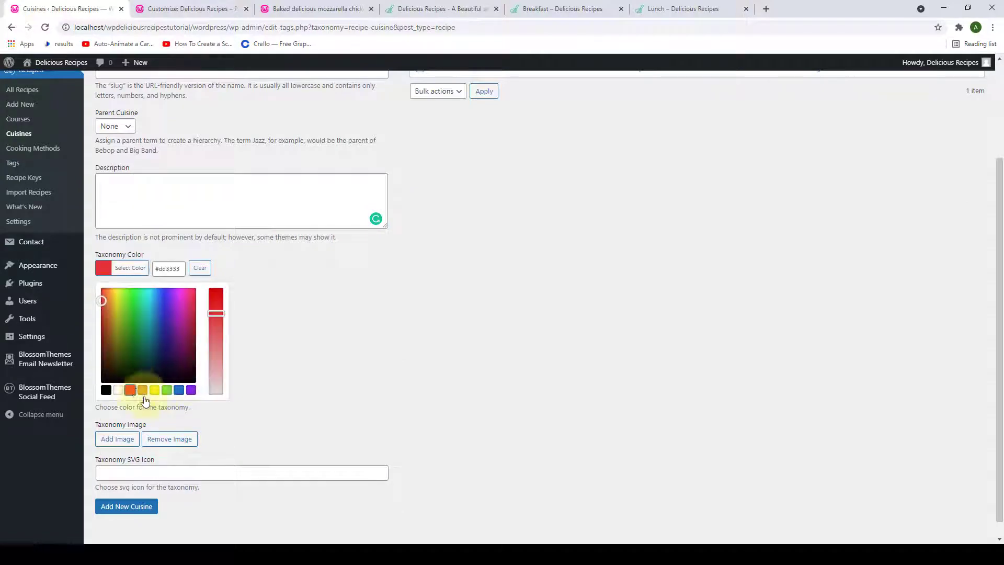
Look through the taxonomy image library and the Recipe, FontAwesome and PNG icon sets without choosing anything for the new cuisine.
left_click(115, 441)
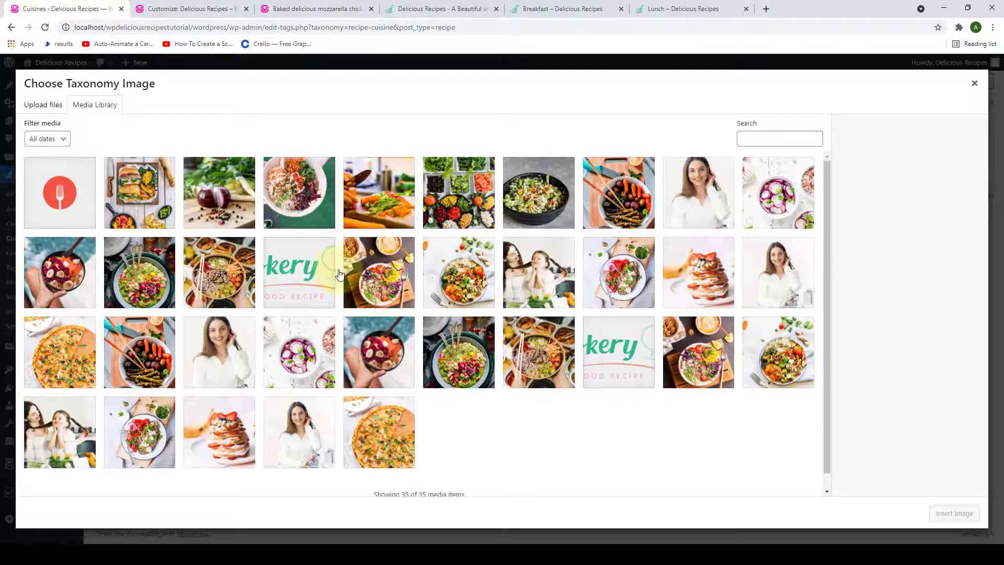
left_click(974, 82)
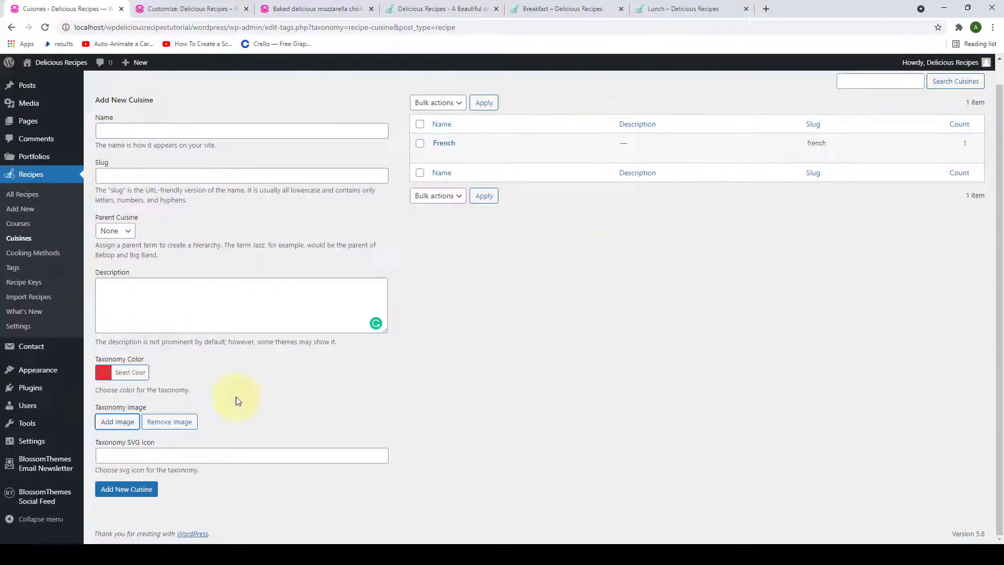
left_click(155, 454)
scroll(217, 413, "down", 3)
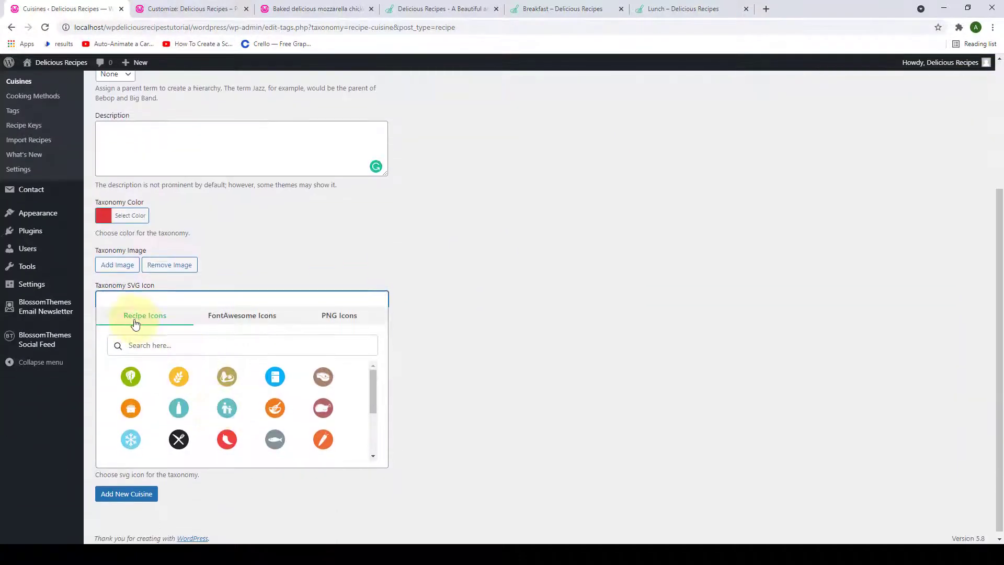
left_click(241, 317)
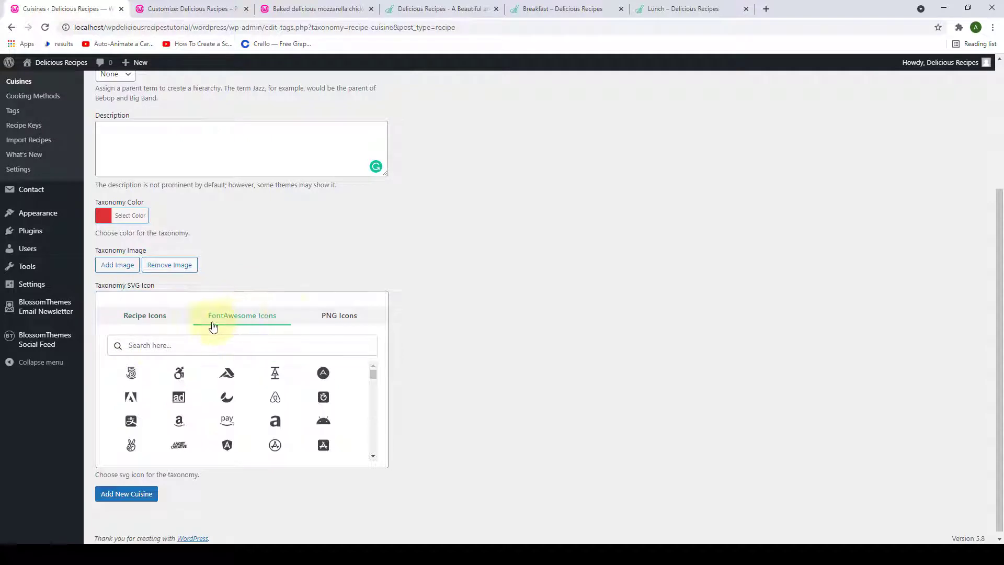
left_click(313, 320)
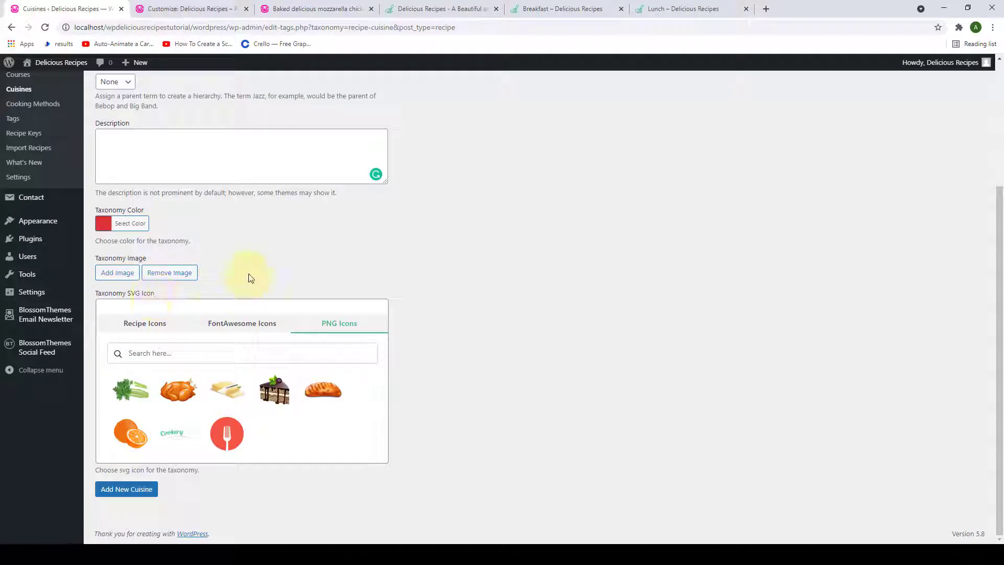
left_click(253, 258)
Name the new cuisine Argentine and give it the slug argentine, leaving the description empty.
scroll(255, 256, "up", 2)
left_click(221, 160)
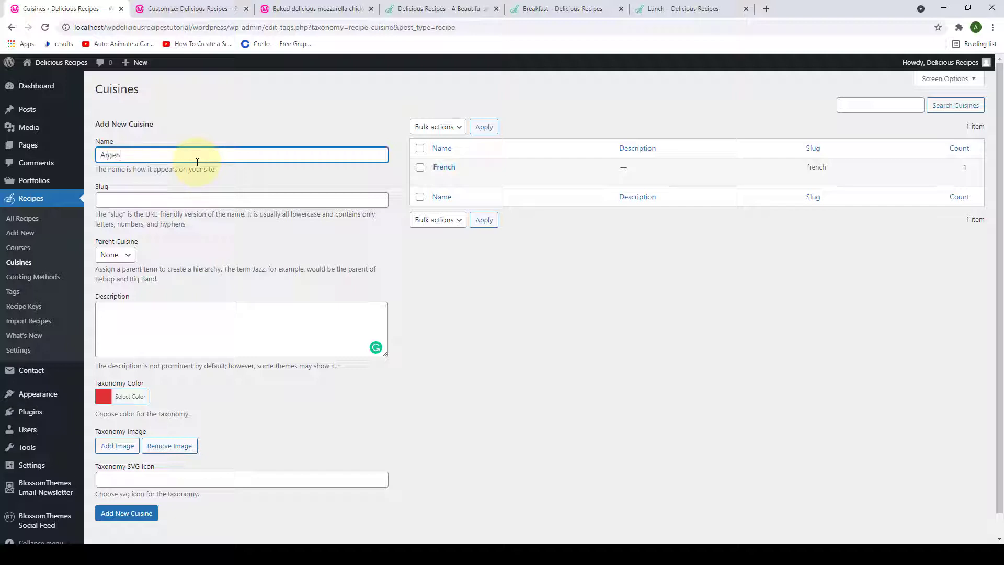
left_click(159, 196)
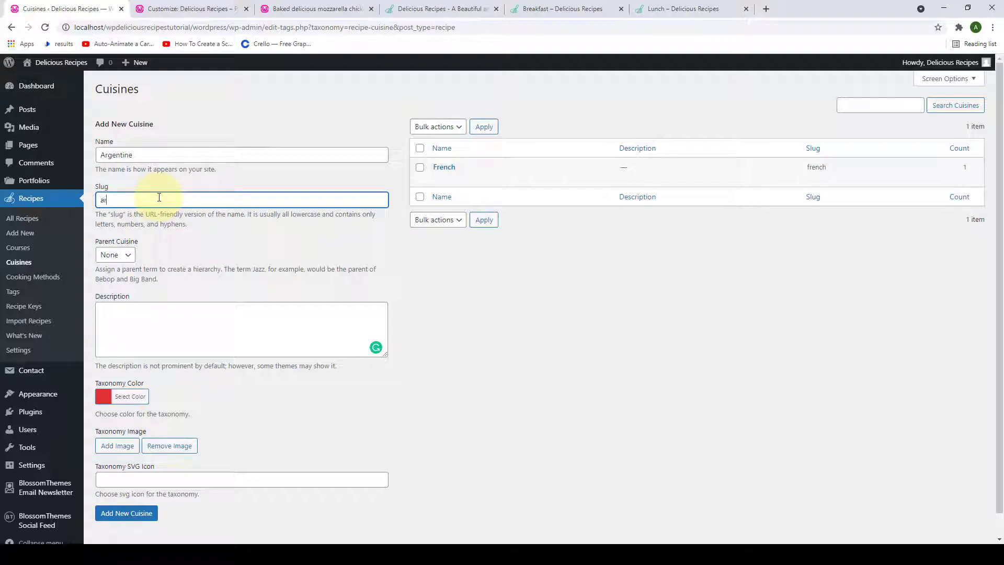
scroll(136, 245, "down", 1)
left_click(112, 291)
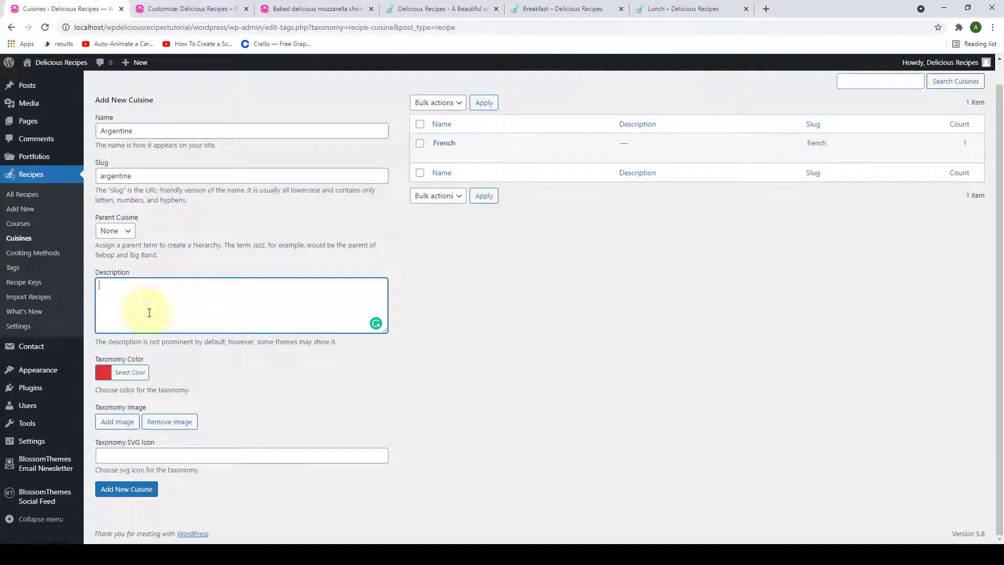
Set the Argentine cuisine's taxonomy color to turquoise #31d6d6.
left_click(132, 373)
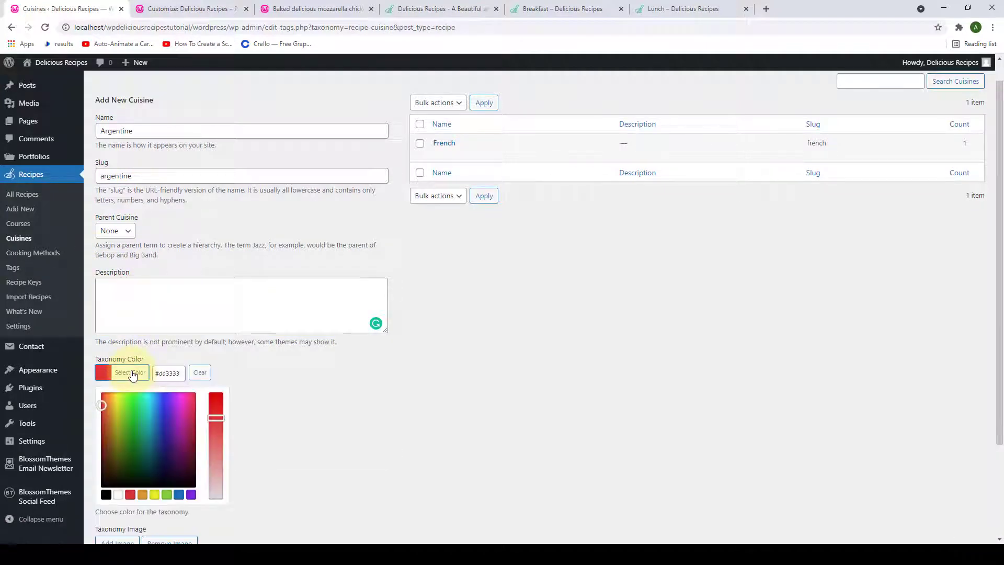
scroll(124, 390, "down", 1)
left_click(127, 356)
left_click(149, 355)
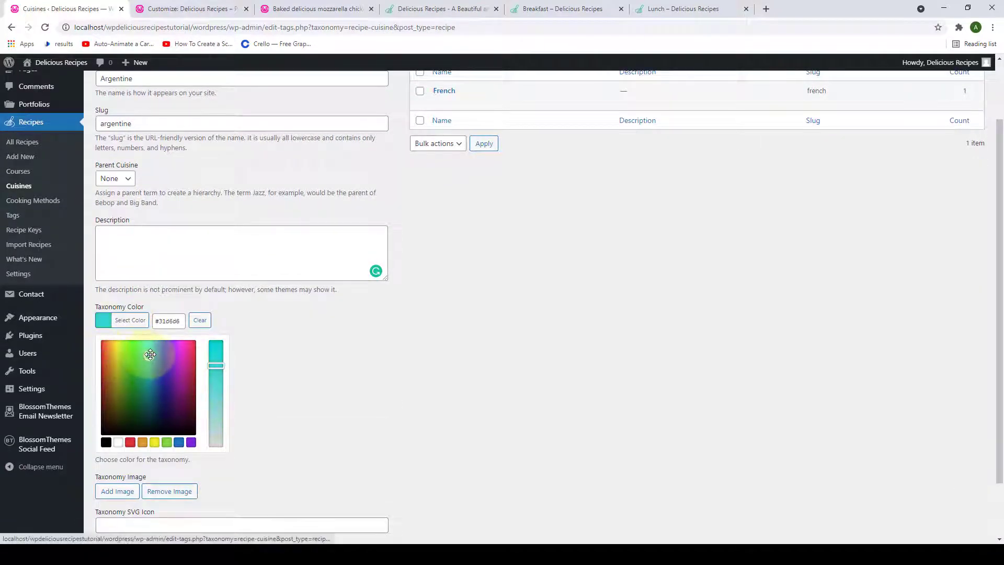
Lower the saturation of the Argentine cuisine's turquoise taxonomy color and add the cuisine.
left_click_drag(217, 368, 218, 389)
left_click(280, 363)
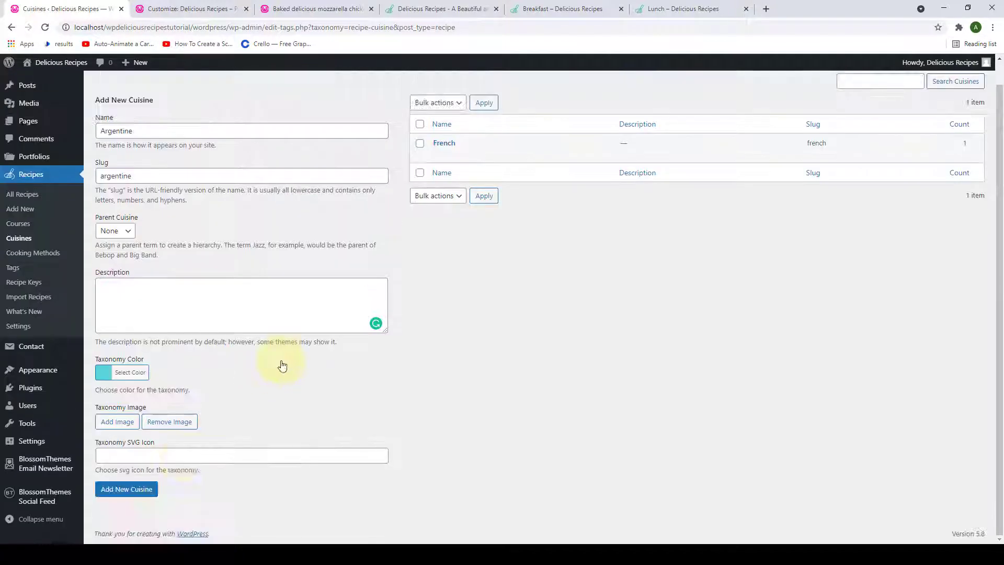
left_click(149, 492)
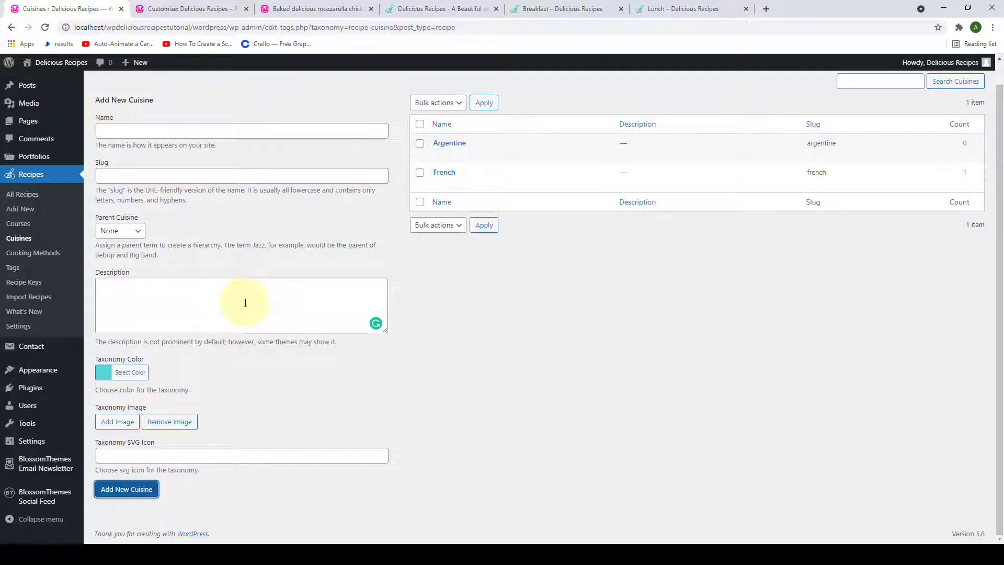
Add a cuisine named Indian with the slug indian and a coral red taxonomy color.
left_click(184, 130)
type("Indian")
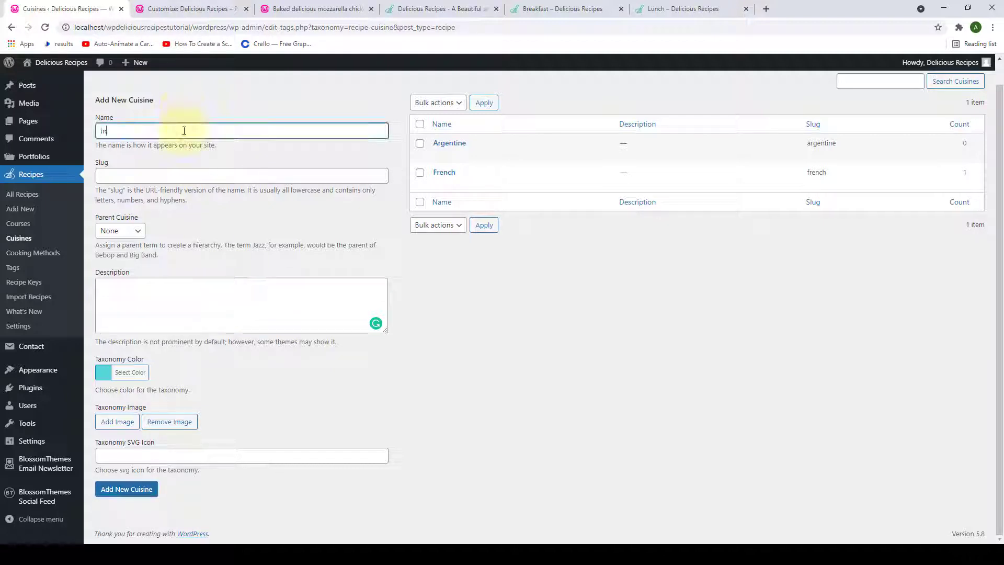
left_click(168, 177)
type("indian")
left_click(129, 372)
left_click(130, 411)
scroll(177, 444, "down", 3)
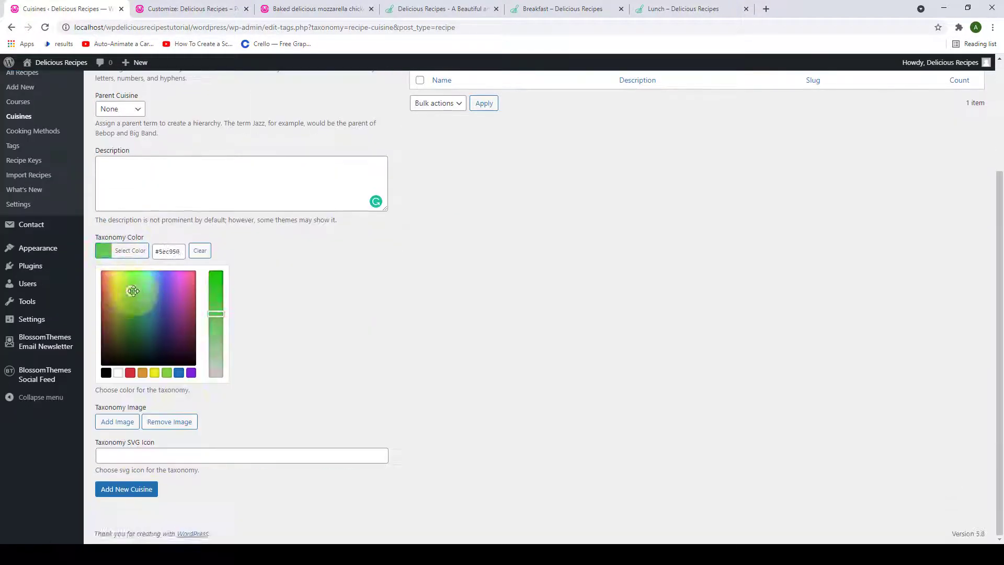
left_click(103, 279)
left_click(222, 255)
left_click(136, 490)
Add a cuisine named Nepali with the slug nepali and the red preset as its taxonomy color.
left_click(124, 131)
type("Nepali")
left_click(134, 178)
type("nepali")
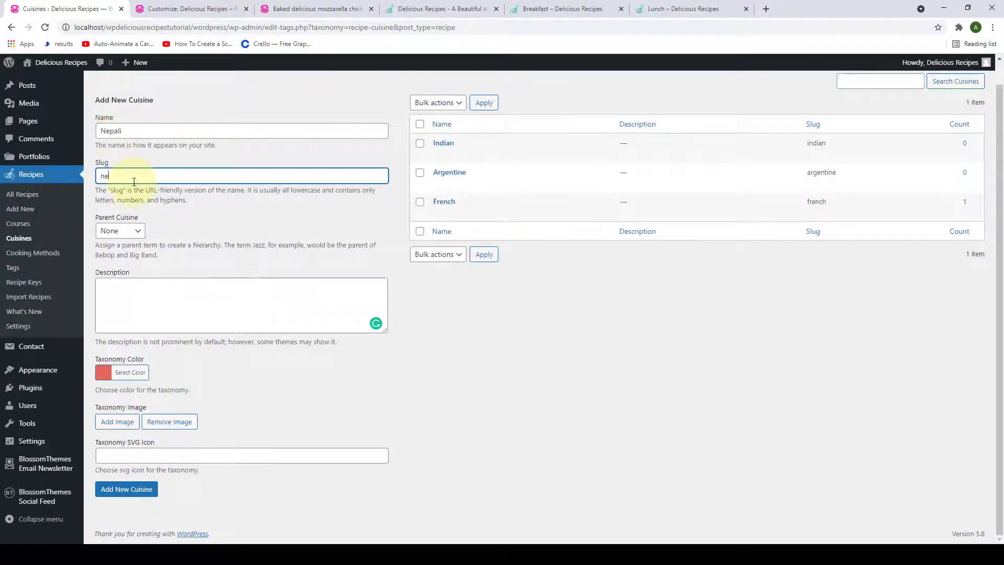
left_click(130, 373)
scroll(177, 421, "down", 1)
left_click(130, 441)
left_click(210, 404)
left_click(127, 488)
Add a cuisine named Uruguyan with the slug uruguyan and the blue taxonomy color #2899af.
left_click(146, 131)
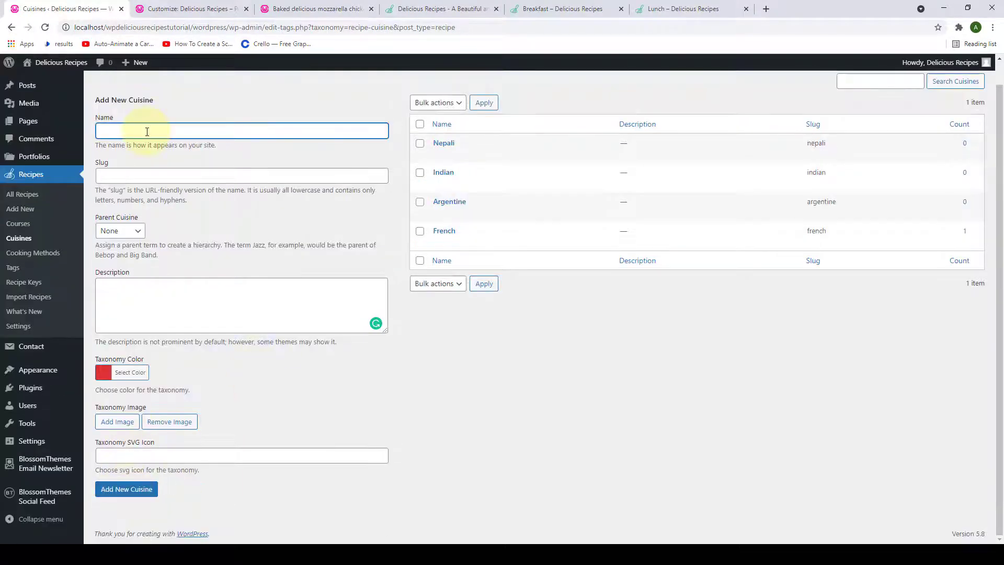
type("Uruguyan")
left_click(151, 175)
type("uruguyan")
left_click(130, 372)
scroll(158, 373, "down", 1)
left_click_drag(159, 373, 150, 369)
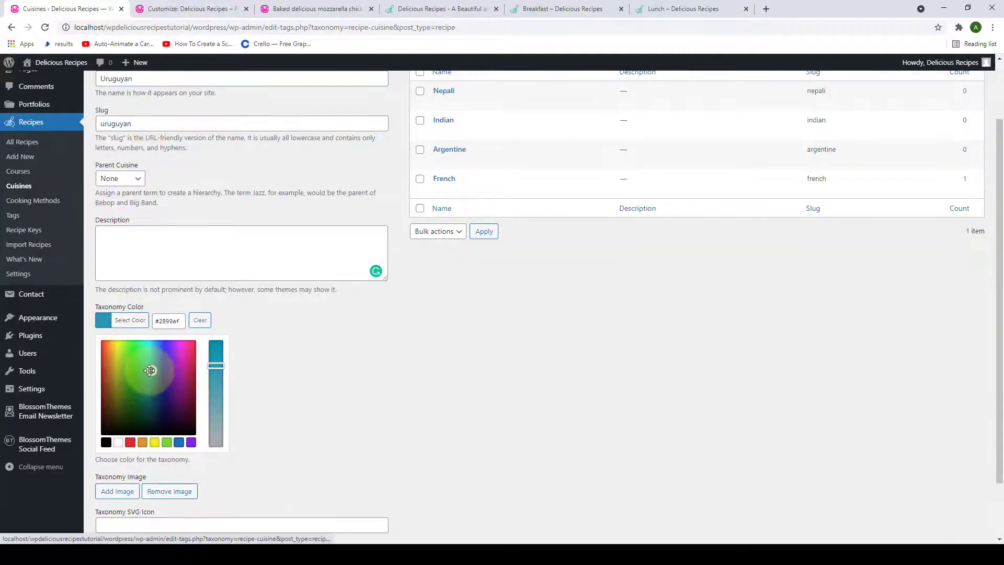
left_click(127, 489)
Add a cuisine named Brazilian with the slug brazilian and the yellow taxonomy color #eae735.
left_click(135, 135)
type("Brazilian")
left_click(149, 176)
type("brazilian")
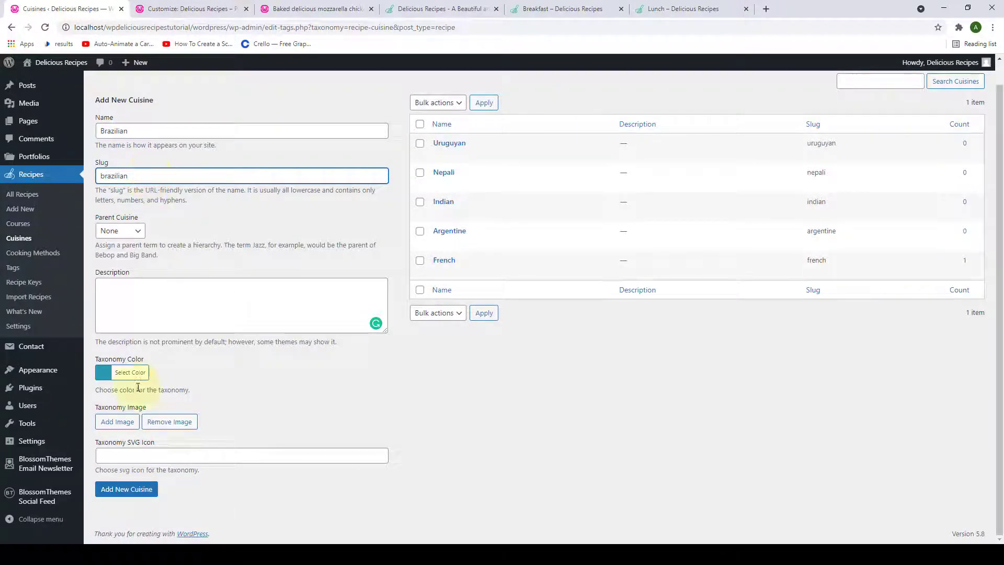
left_click(129, 372)
left_click(116, 403)
left_click(127, 488)
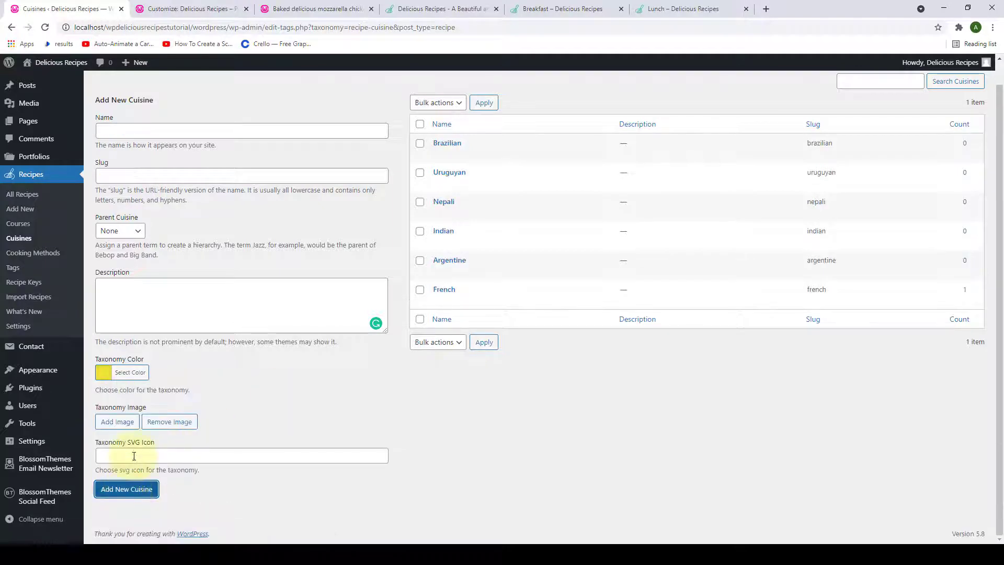
Add a cuisine named Korean with the slug korean and a pale pink taxonomy color.
left_click(162, 132)
type("Korean")
left_click(165, 177)
type("korean")
left_click(127, 373)
scroll(126, 373, "down", 2)
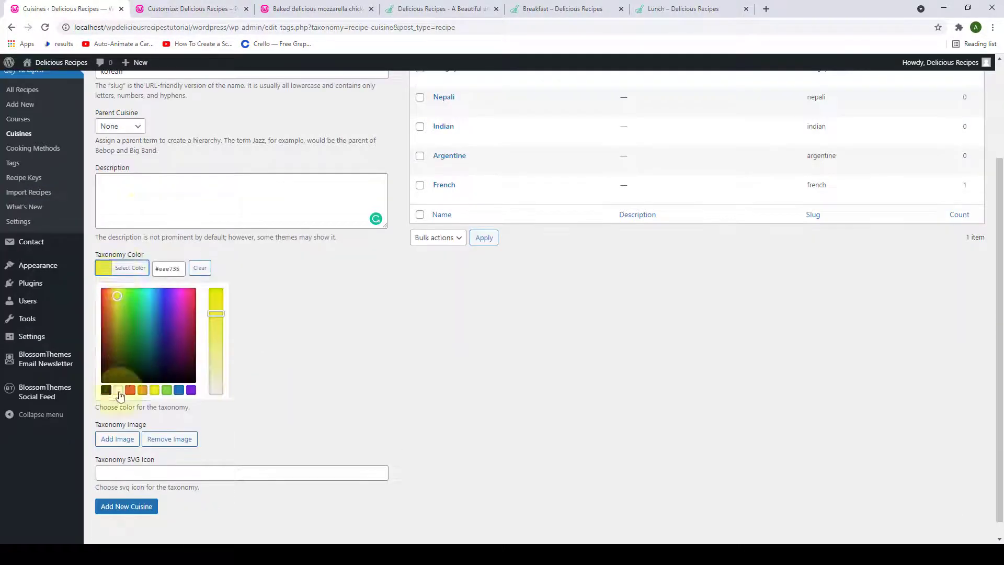
left_click(120, 391)
left_click_drag(215, 393, 214, 377)
left_click(277, 339)
left_click(128, 487)
Set the French cuisine's taxonomy color to blue #267def, update it and return to the cuisines list.
left_click(441, 328)
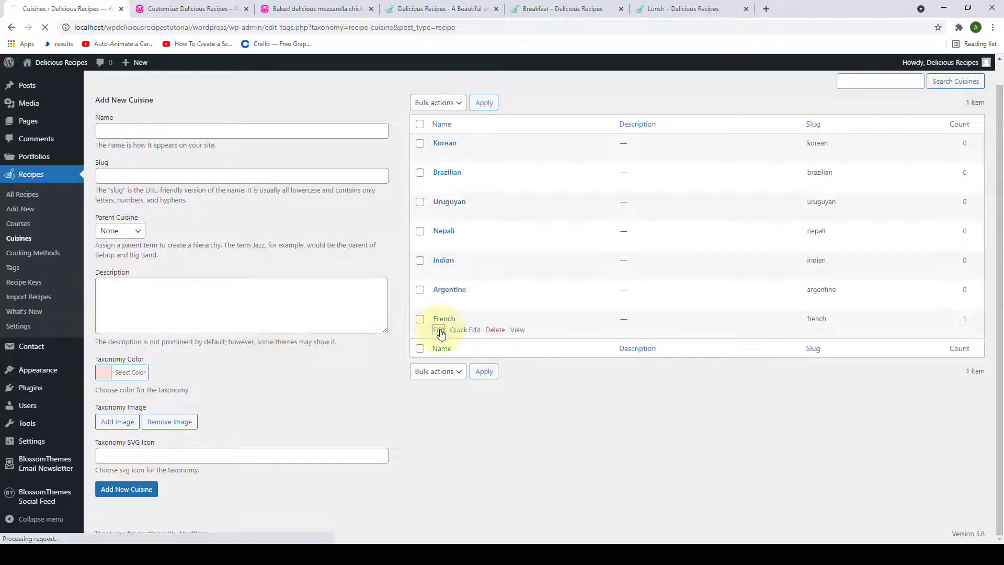
left_click(242, 349)
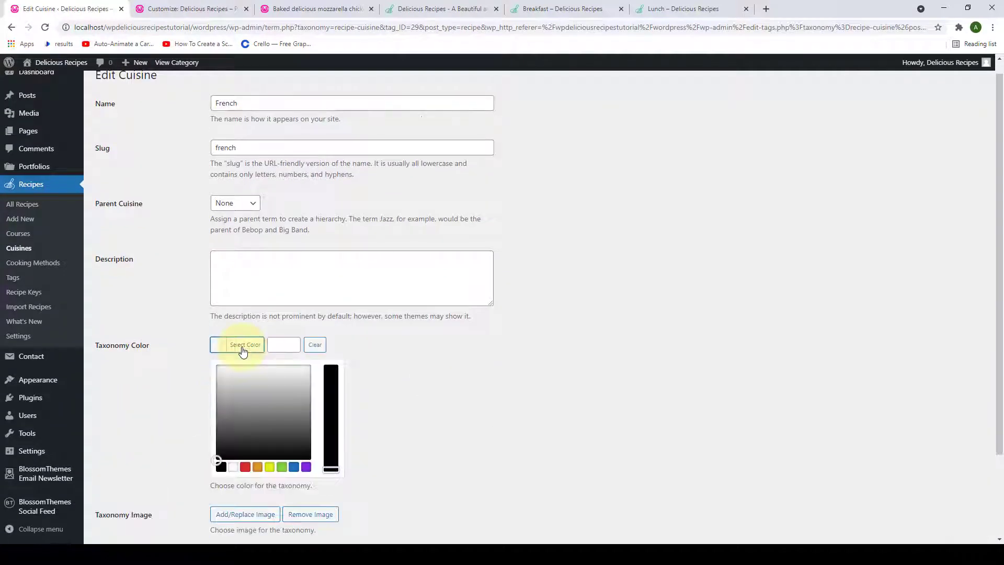
left_click(294, 467)
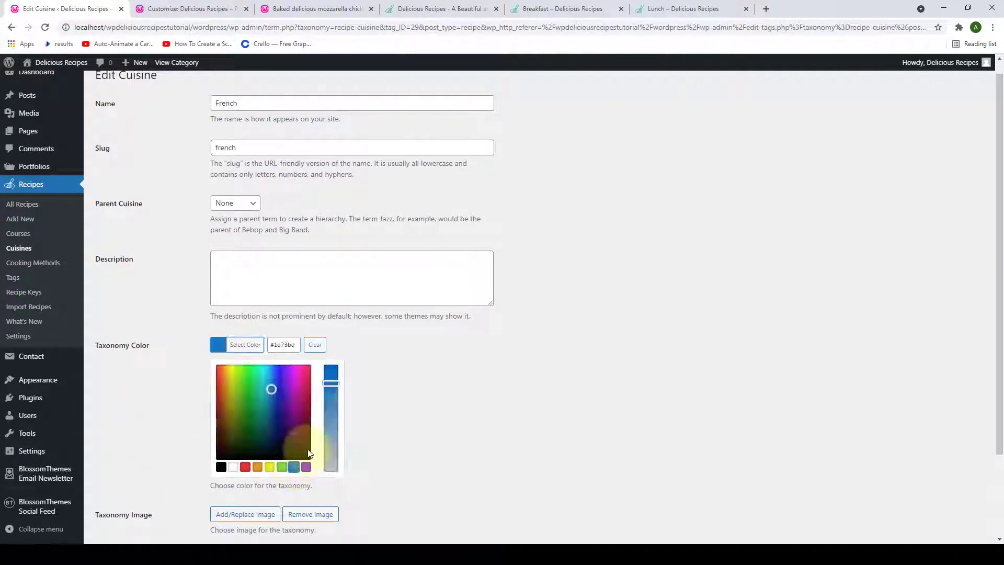
left_click(280, 379)
left_click_drag(280, 379, 273, 370)
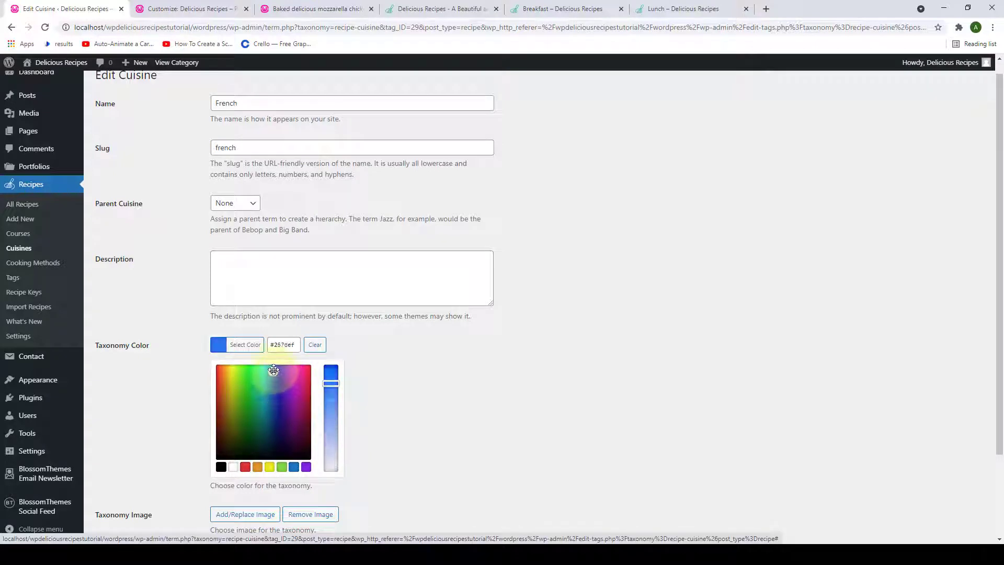
left_click(347, 363)
left_click(112, 483)
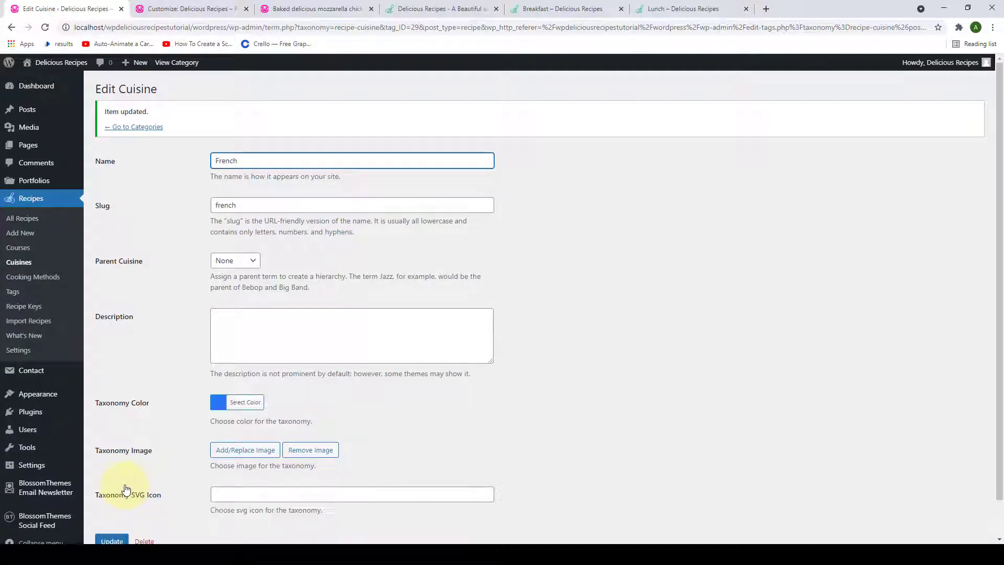
left_click(152, 128)
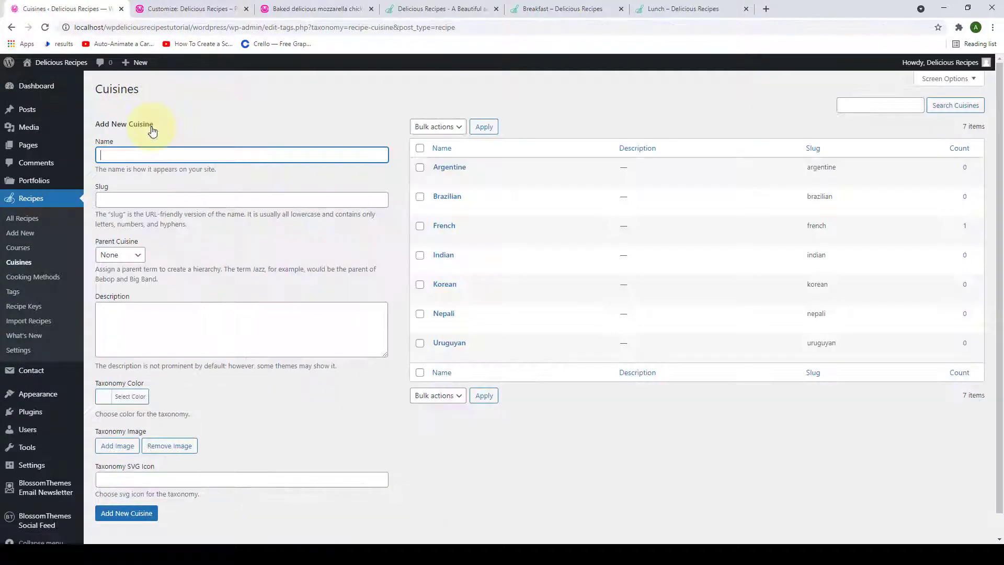
scroll(505, 200, "down", 1)
scroll(482, 287, "up", 1)
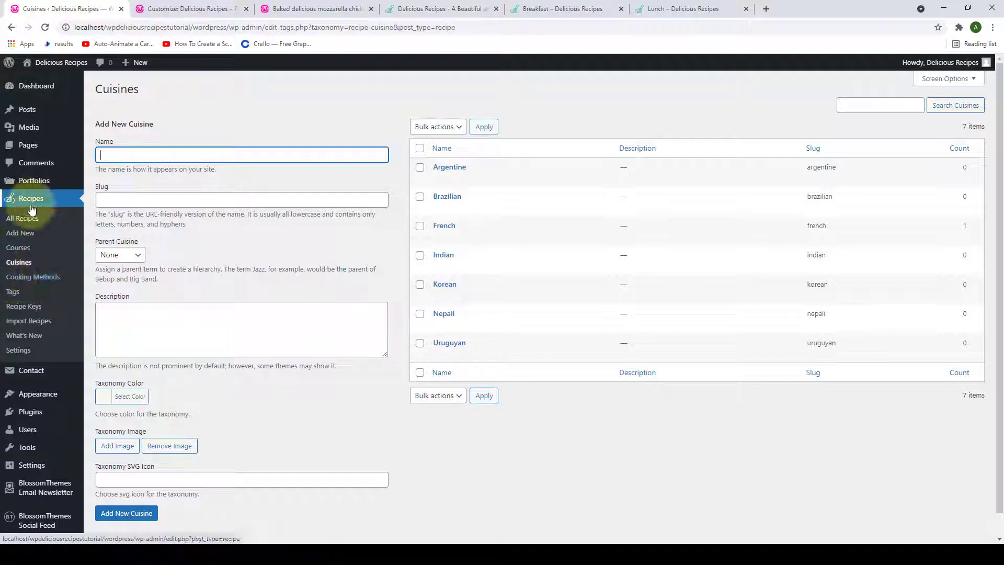
In the recipe cooking methods, name the new method Steaming with the slug steaming, leaving the description empty.
left_click(39, 281)
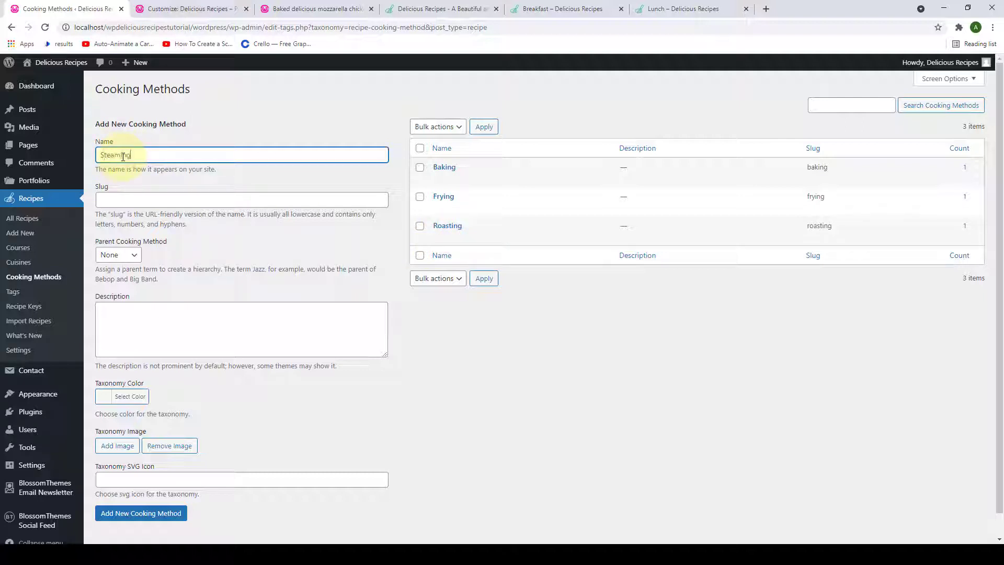
left_click(139, 199)
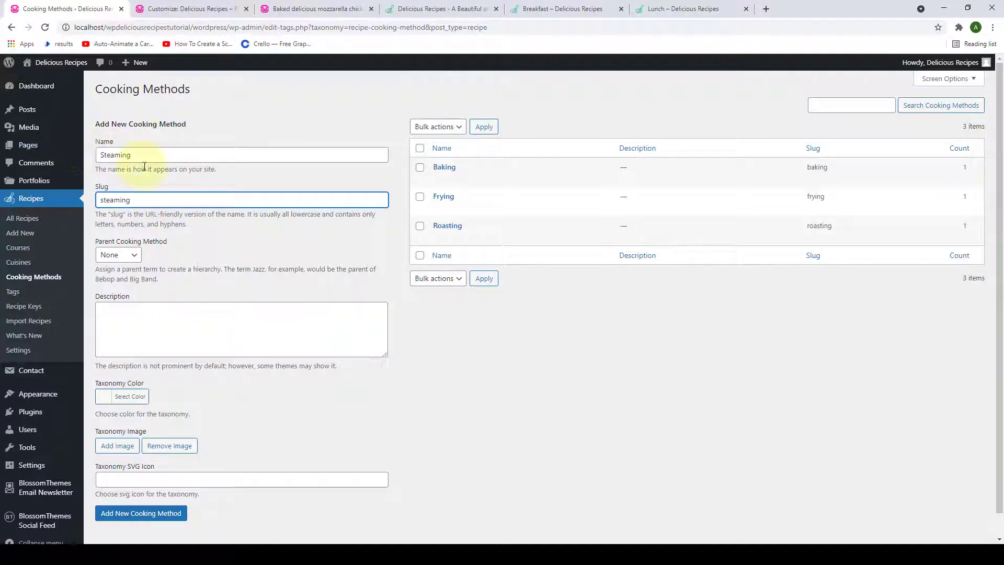
left_click(205, 270)
left_click(180, 332)
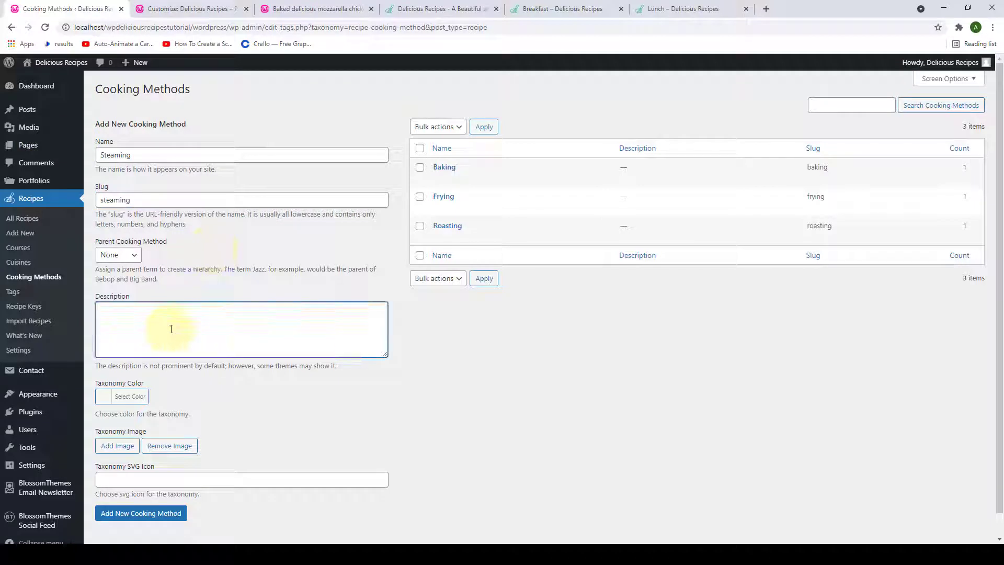
scroll(180, 331, "down", 1)
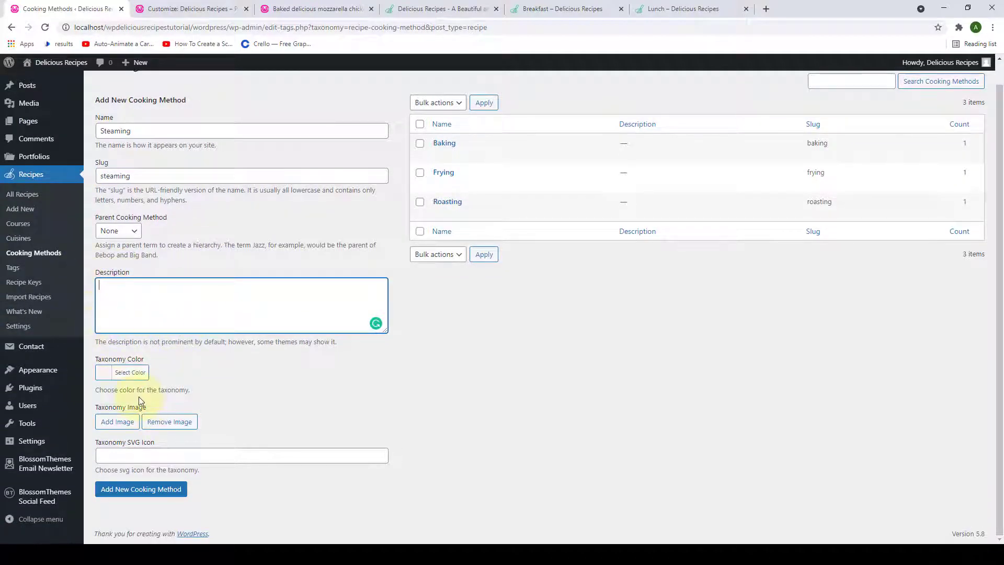
Give Steaming the red whole-30 recipe icon without choosing a taxonomy color, and add the cooking method.
left_click(112, 373)
scroll(136, 374, "down", 1)
scroll(136, 375, "down", 2)
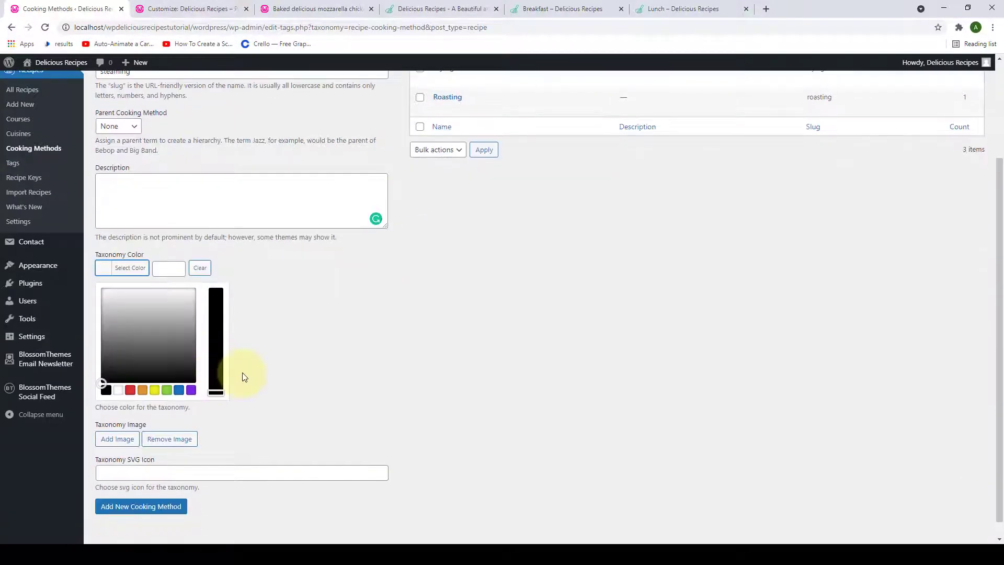
scroll(139, 429, "down", 1)
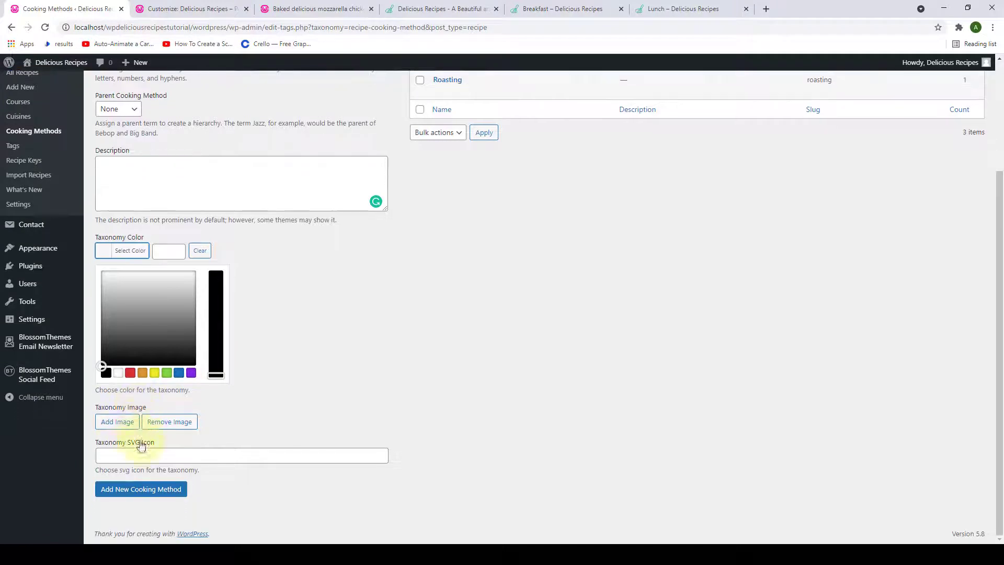
left_click(175, 457)
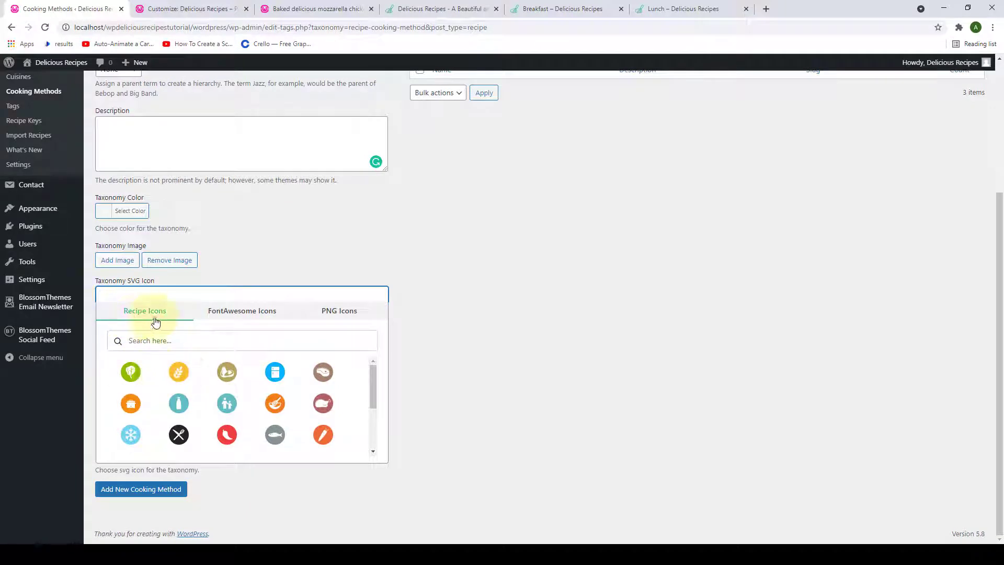
scroll(208, 415, "down", 5)
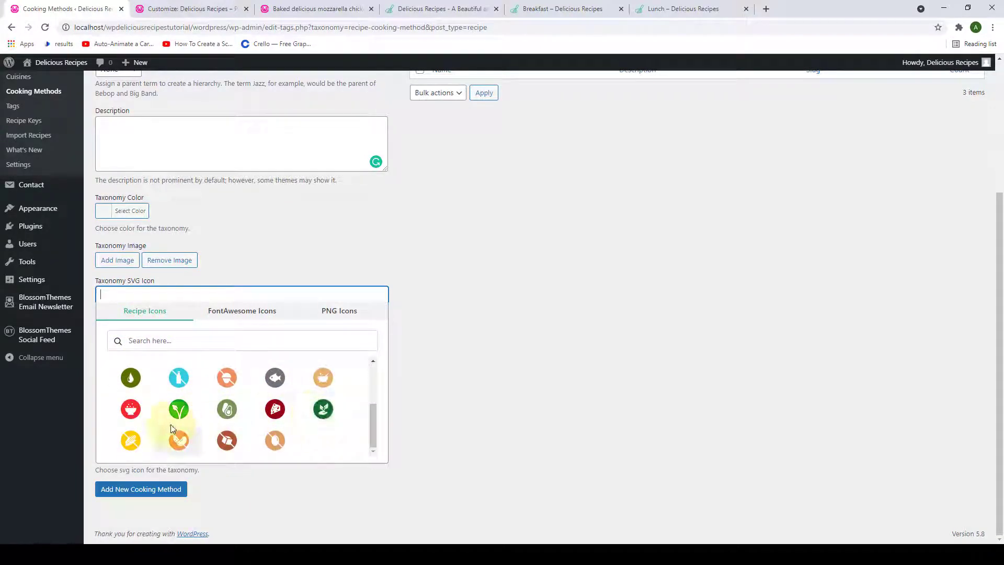
left_click(131, 409)
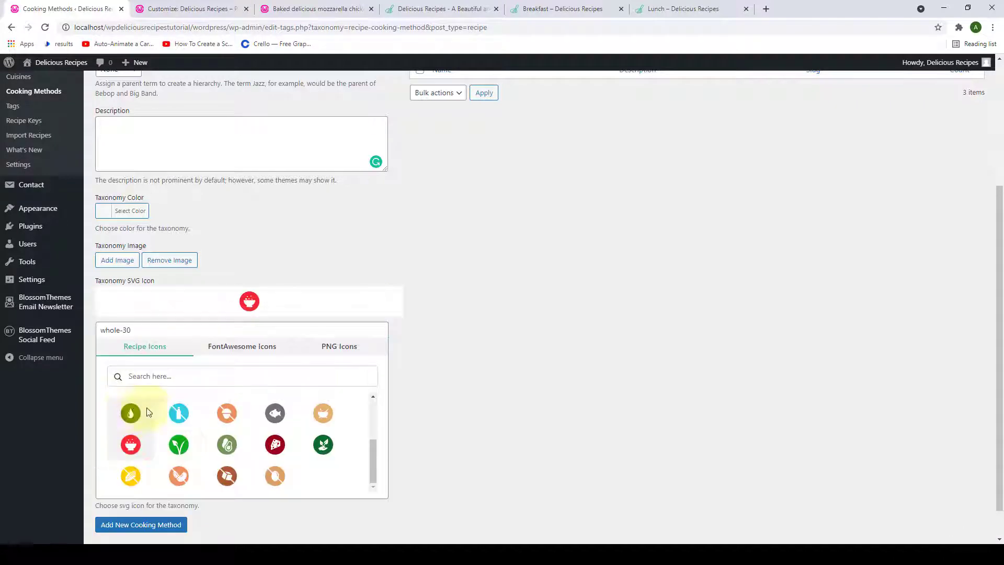
left_click(349, 227)
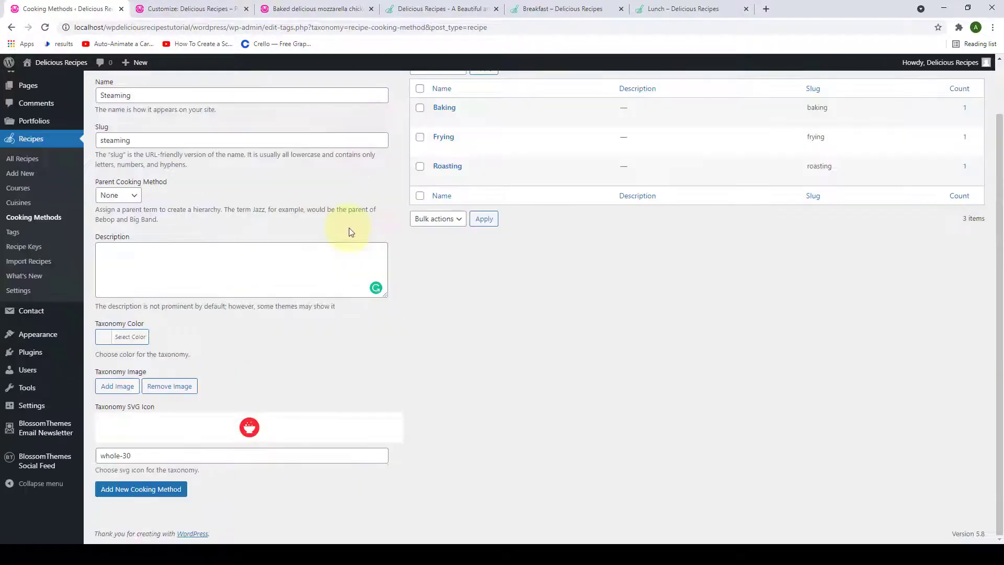
left_click(172, 497)
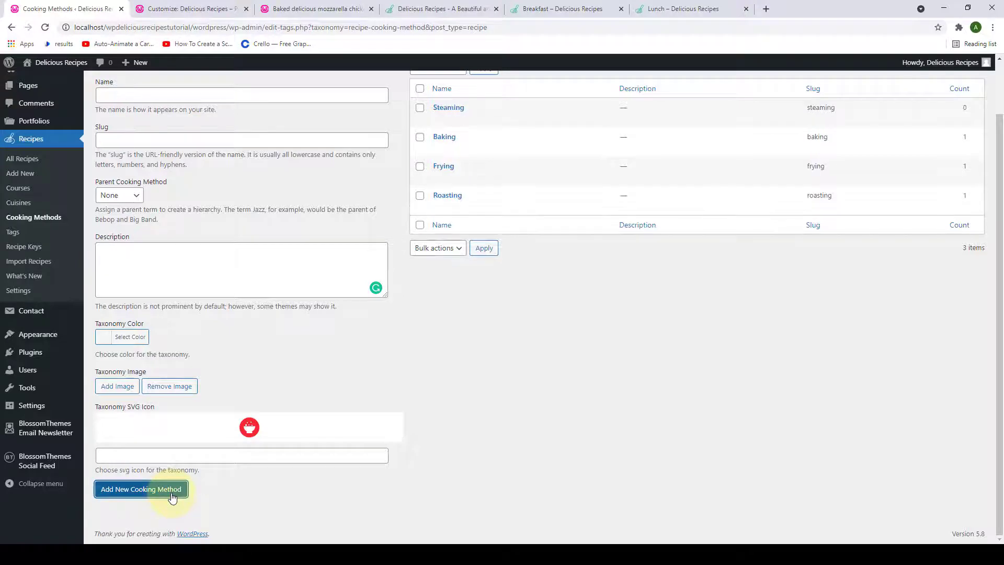
Add the cooking methods Grilling with the dark red recipe icon and Blanching, slug blanching, with the olive green droplet icon.
scroll(173, 366, "up", 10)
left_click(143, 148)
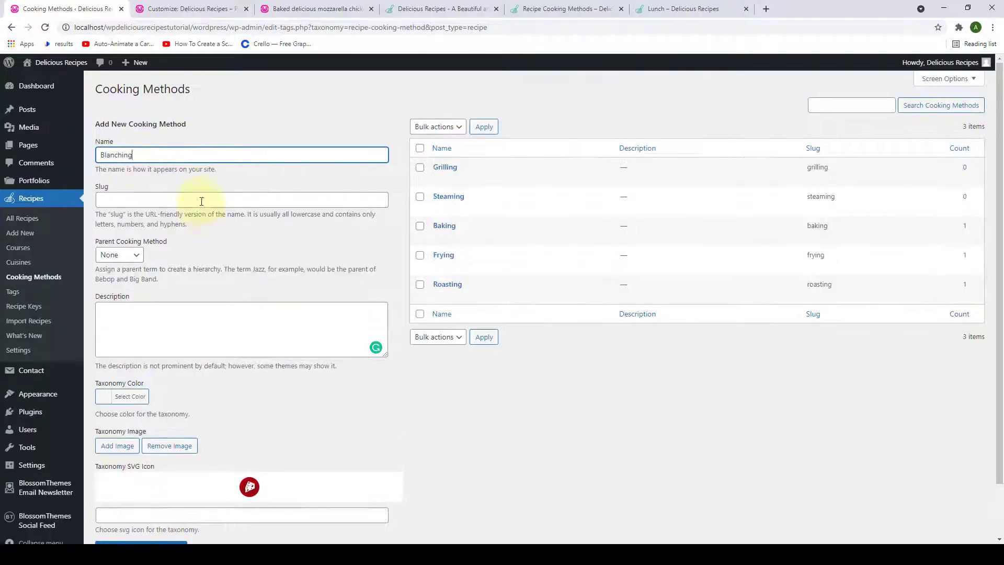
left_click(201, 199)
type("Blanching")
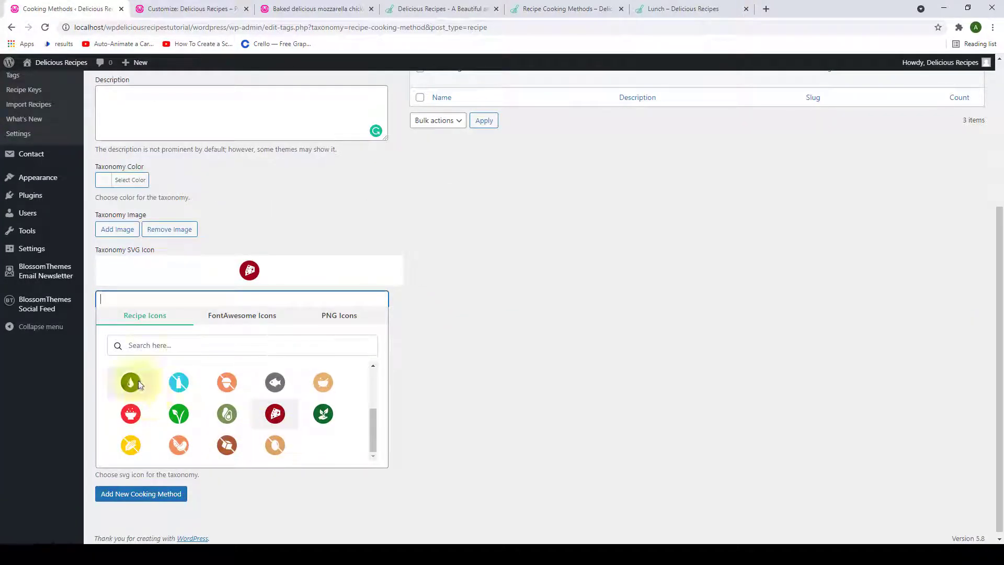
left_click(139, 384)
left_click(178, 490)
Open the Roasting cooking method for editing and give it the orange mixing recipe icon.
left_click(446, 255)
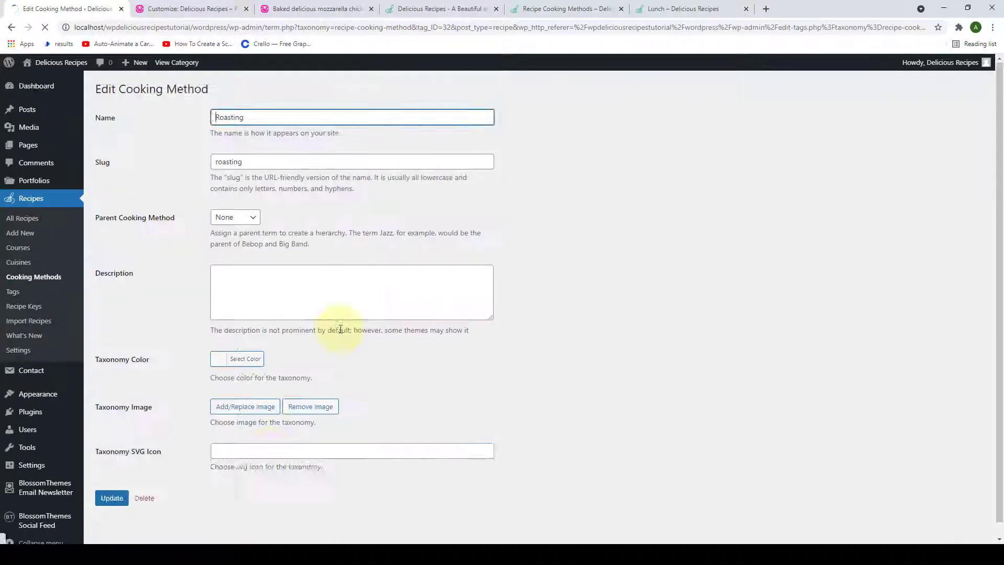
left_click(272, 449)
scroll(271, 436, "down", 3)
left_click(390, 402)
left_click(111, 501)
Replace Roasting's icon with the mauve roast recipe icon, update it and return to the cooking methods list.
scroll(170, 432, "down", 5)
left_click(293, 454)
scroll(320, 430, "down", 3)
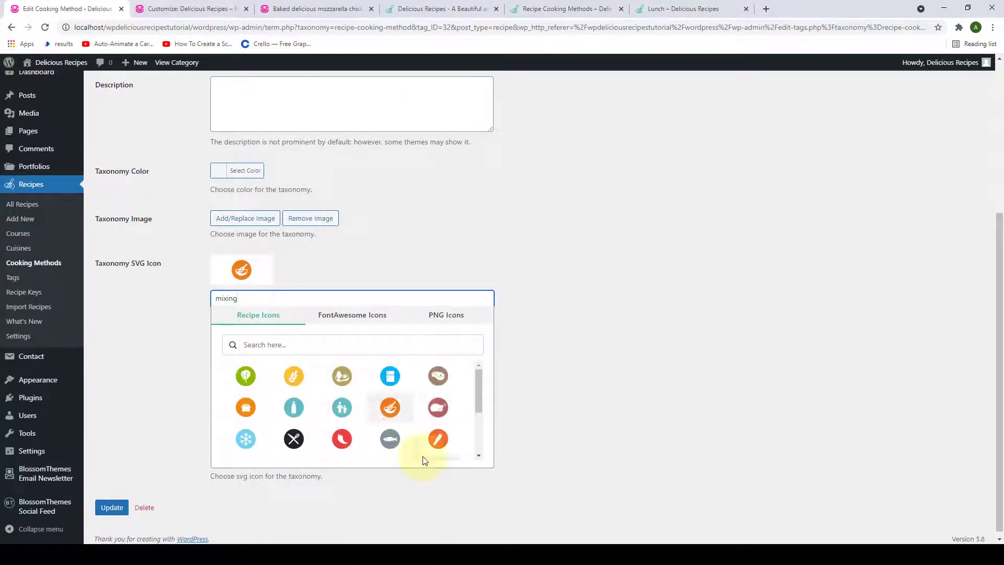
left_click(438, 407)
left_click(112, 502)
left_click(138, 128)
Set the Frying cooking method's SVG icon to quick-meals, update it and return to the cooking methods list.
left_click(441, 212)
left_click(283, 448)
scroll(284, 437, "down", 3)
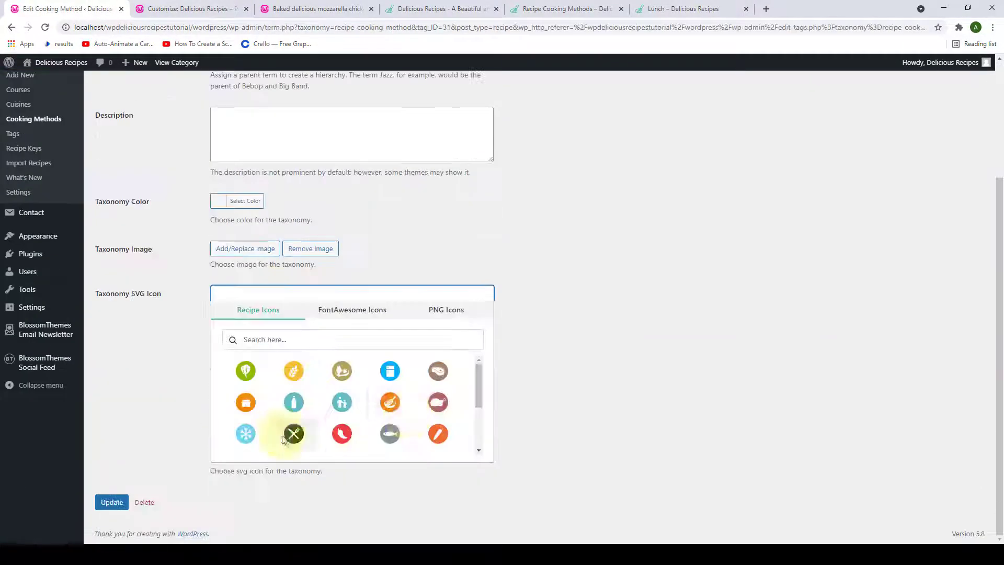
scroll(408, 418, "down", 1)
left_click(438, 413)
left_click(112, 537)
left_click(140, 127)
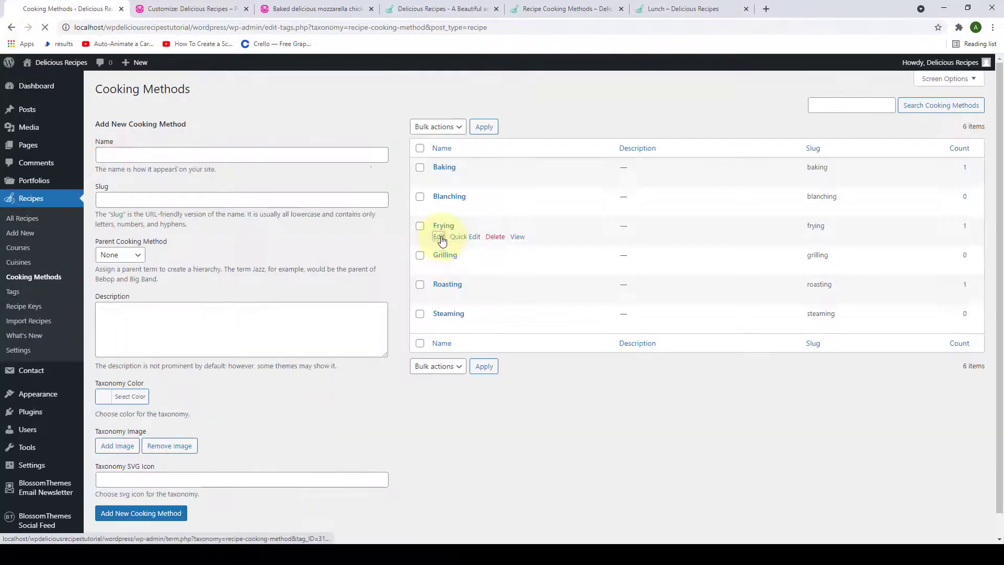
Reopen the Frying cooking method, choose the blue recipe icon as its SVG icon, update it and return to the cooking methods list.
left_click(441, 238)
scroll(272, 439, "down", 1)
left_click(265, 456)
scroll(265, 455, "down", 3)
scroll(425, 407, "down", 2)
scroll(293, 413, "up", 2)
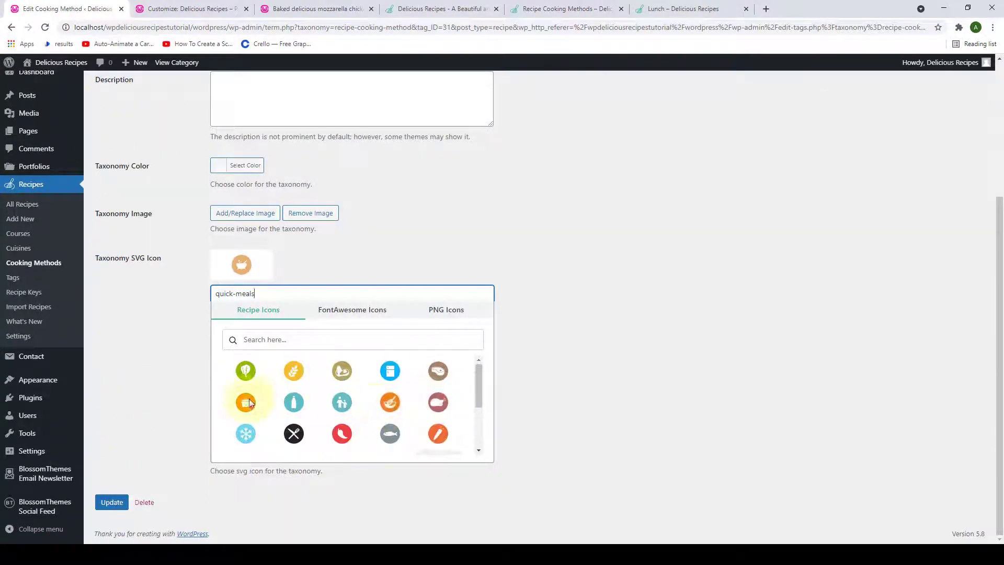
left_click(390, 365)
left_click(112, 502)
left_click(139, 128)
Update the Blanching cooking method with its liquid icon, set Baking's SVG icon to keto, update it and return to the cooking methods list.
left_click(438, 207)
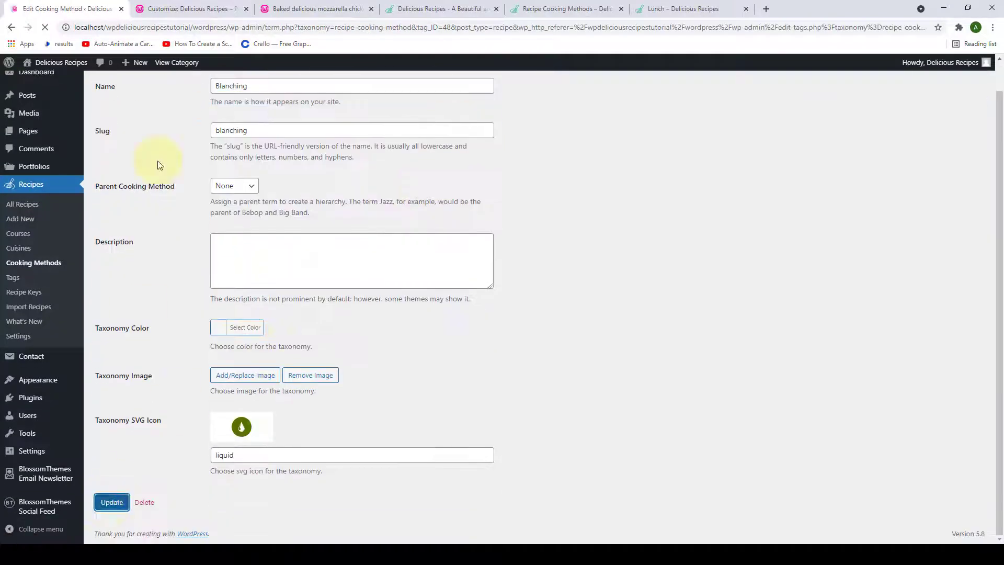
left_click(345, 456)
scroll(347, 432, "down", 3)
left_click(342, 408)
left_click(115, 502)
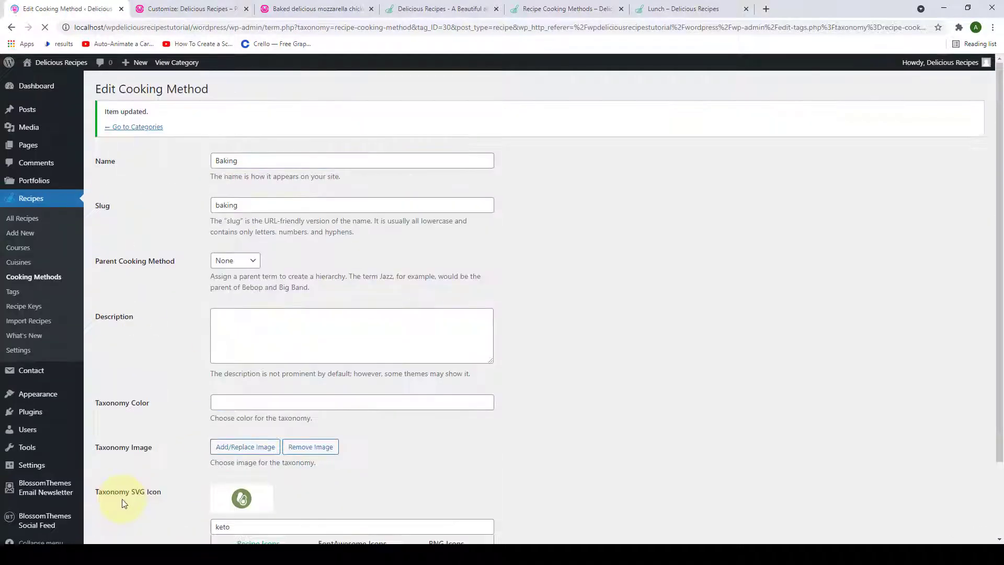
left_click(137, 128)
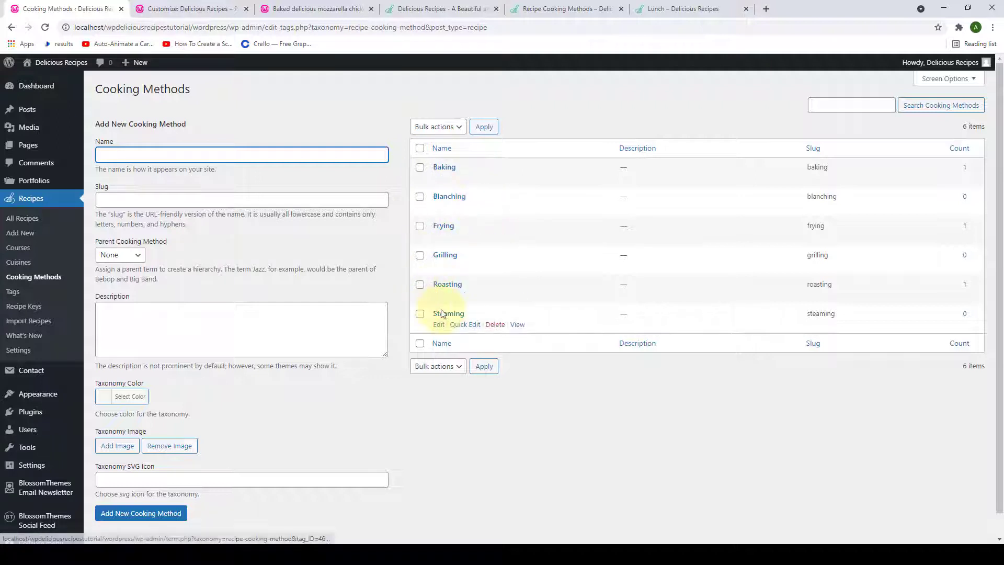
left_click(215, 416)
scroll(215, 416, "down", 1)
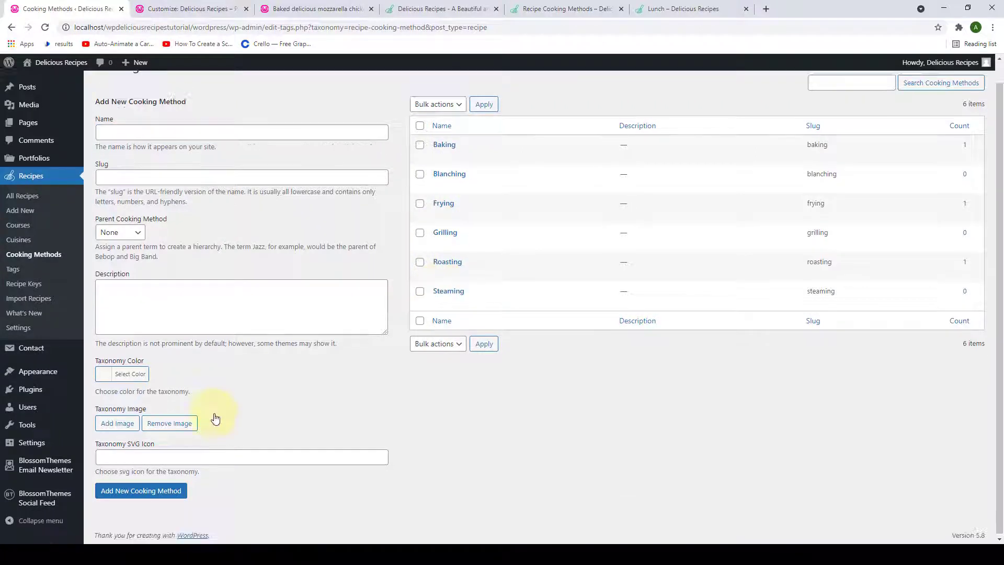
scroll(220, 418, "up", 1)
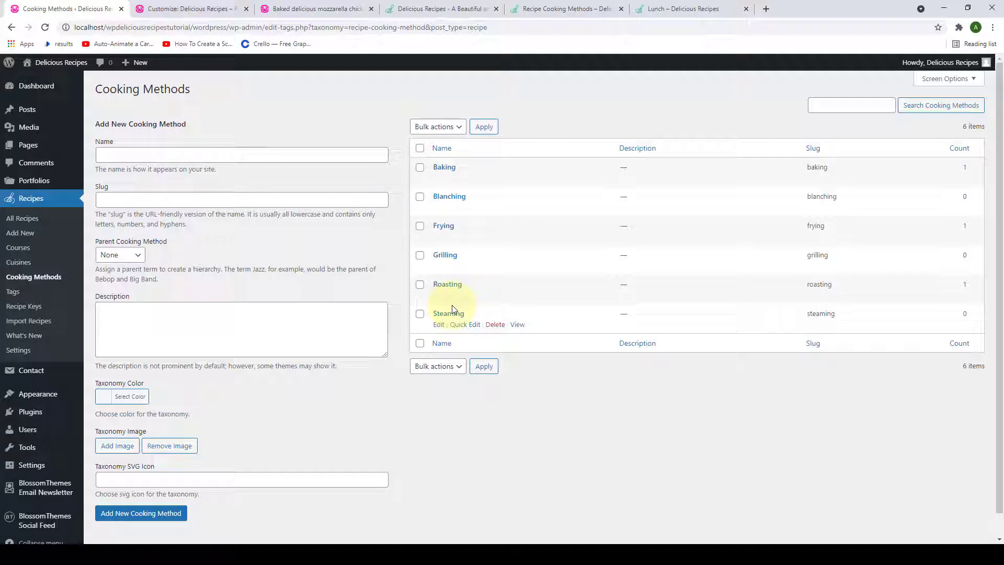
Open the list of all recipes and look over their course, cuisine, cooking method and recipe key assignments.
left_click(28, 220)
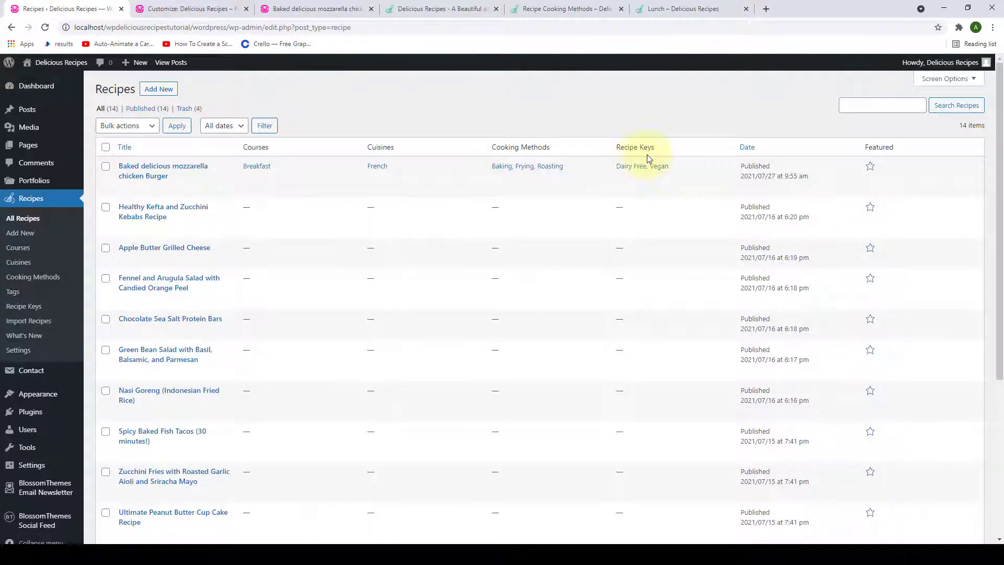
scroll(256, 272, "down", 5)
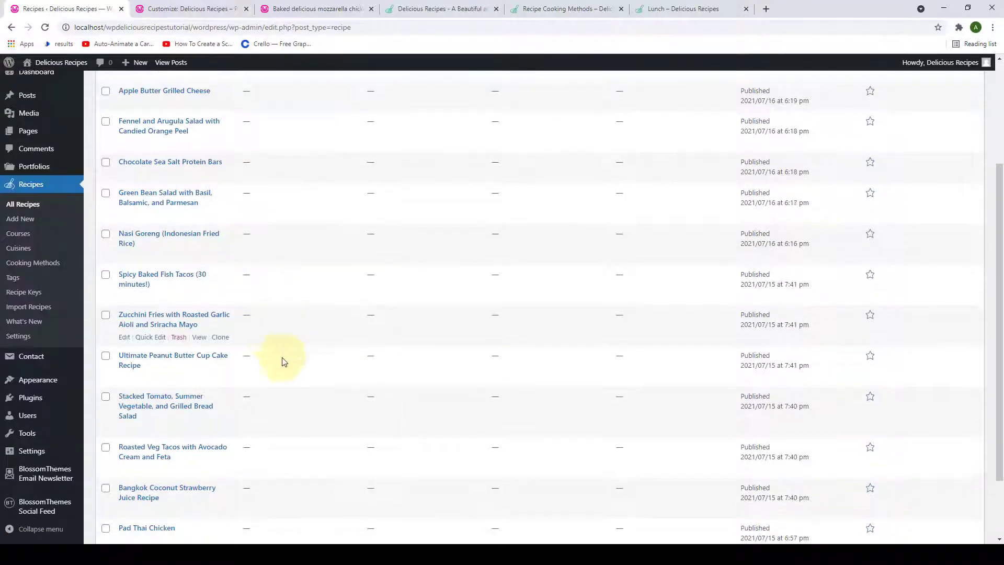
scroll(569, 422, "up", 5)
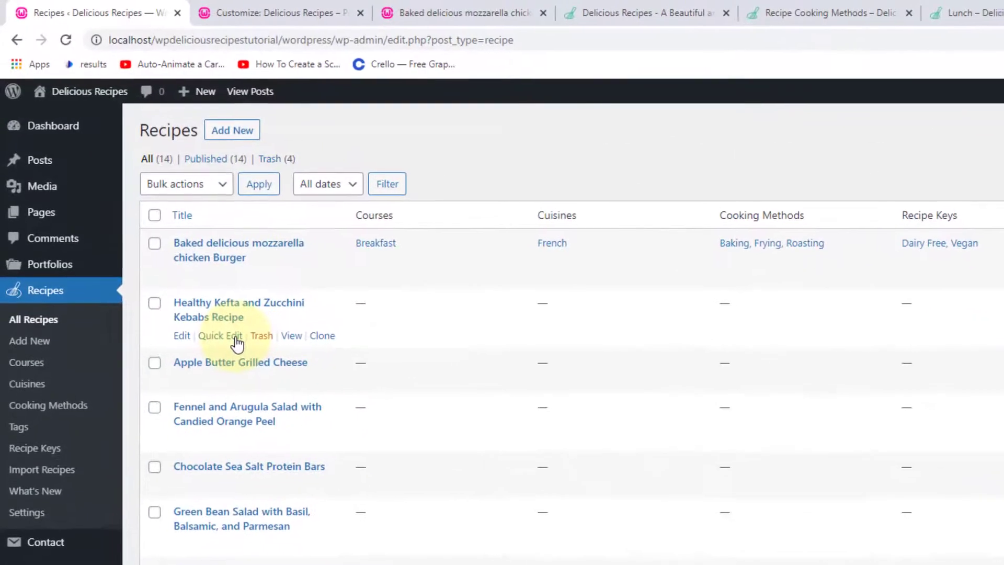
Quick edit the Healthy Kefta and Zucchini Kebabs Recipe, assigning the Dinner course, French cuisine and Frying cooking method.
left_click(222, 338)
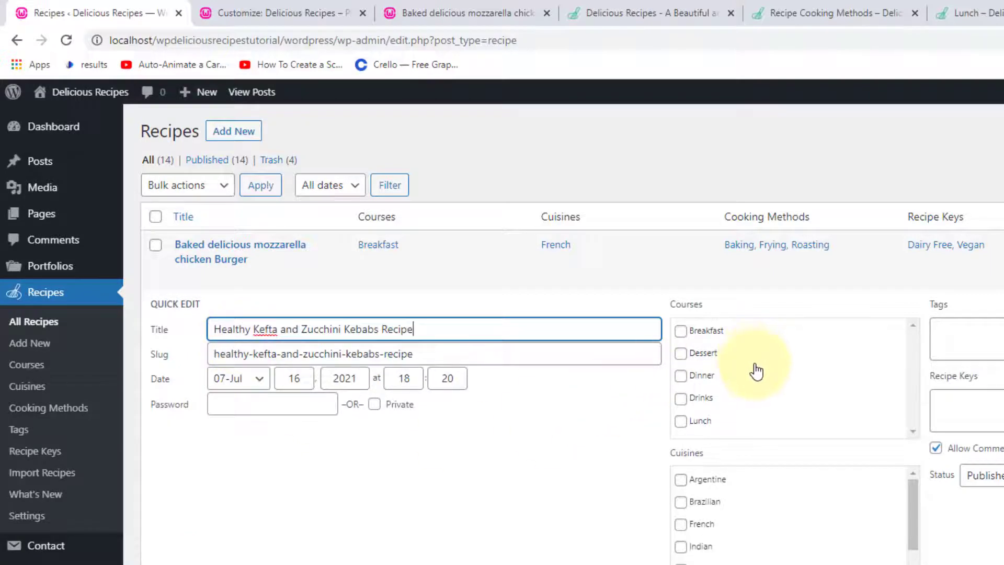
scroll(756, 374, "down", 2)
scroll(739, 316, "down", 1)
scroll(739, 316, "down", 6)
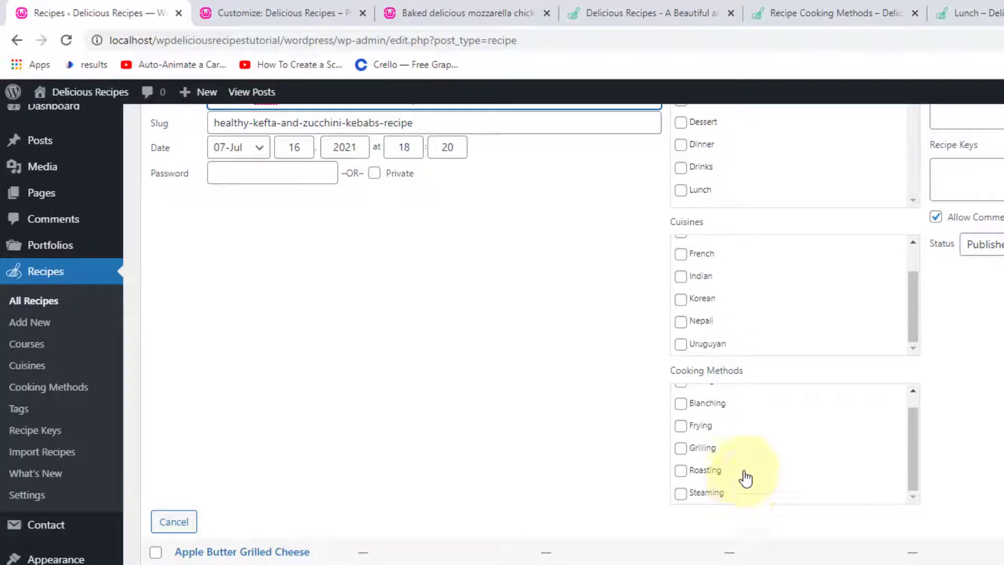
scroll(752, 476, "up", 5)
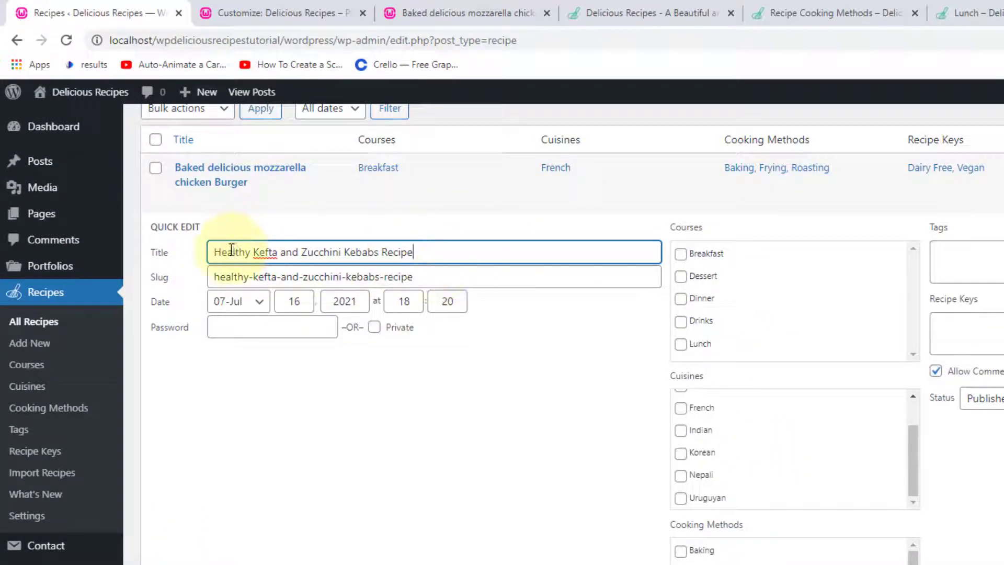
left_click(680, 299)
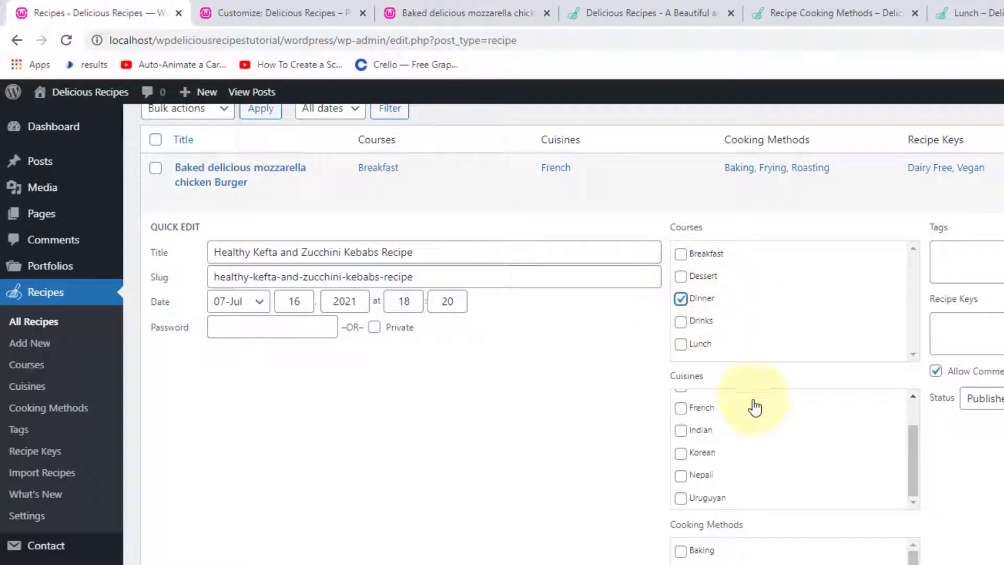
scroll(699, 448, "up", 1)
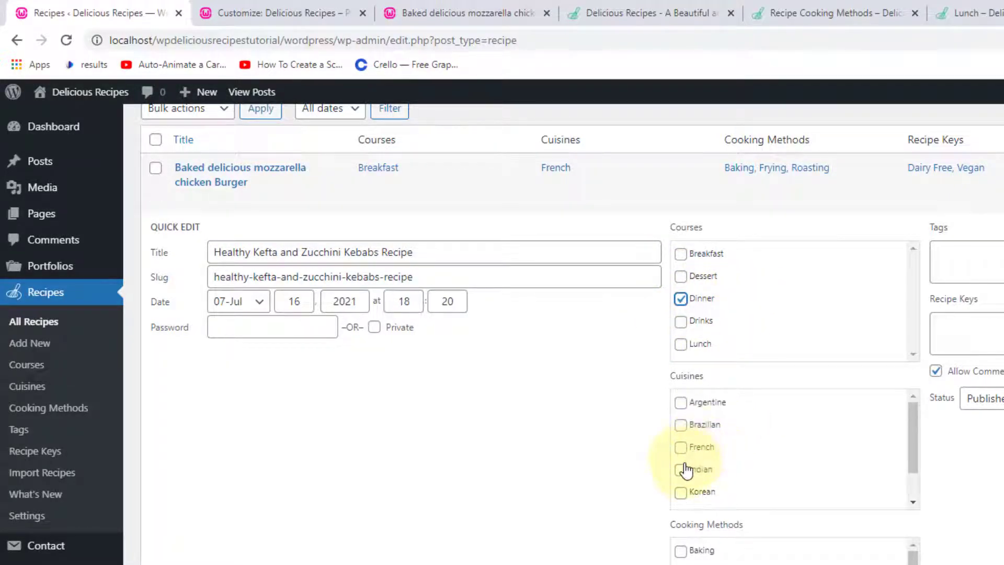
left_click(681, 450)
scroll(708, 481, "down", 5)
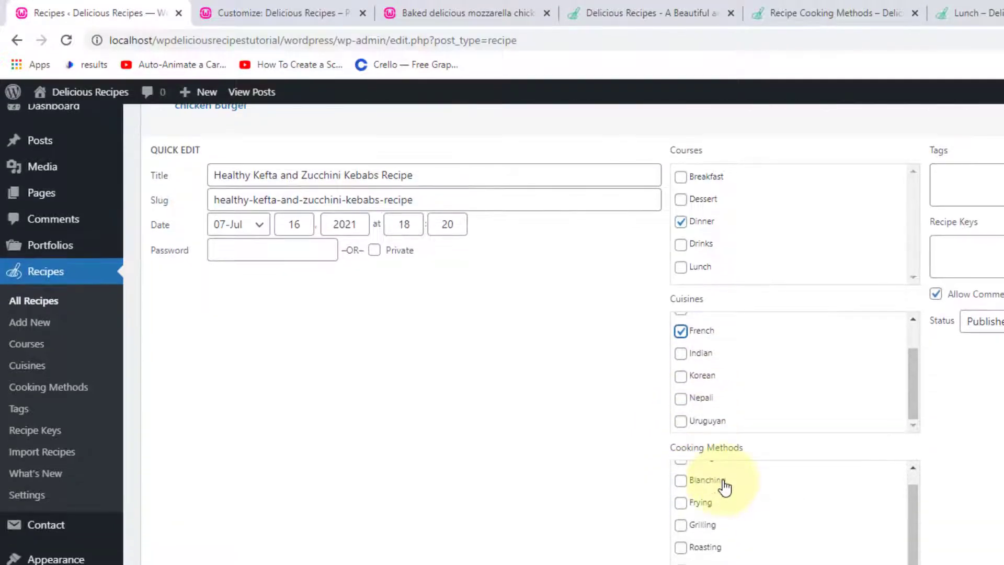
left_click(683, 505)
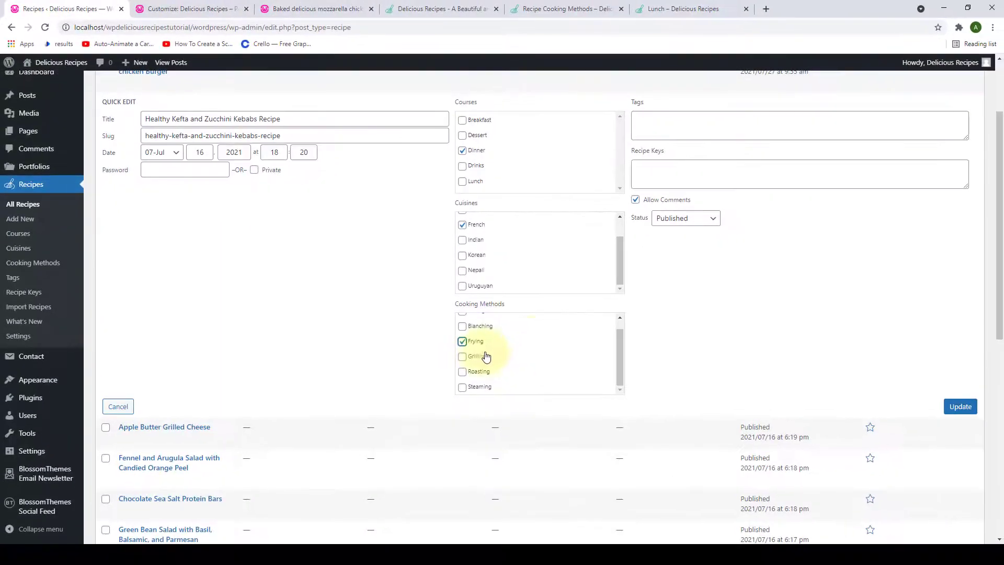
Add the Non Vegetarian recipe key to the Healthy Kefta and Zucchini Kebabs Recipe and update it.
left_click(661, 167)
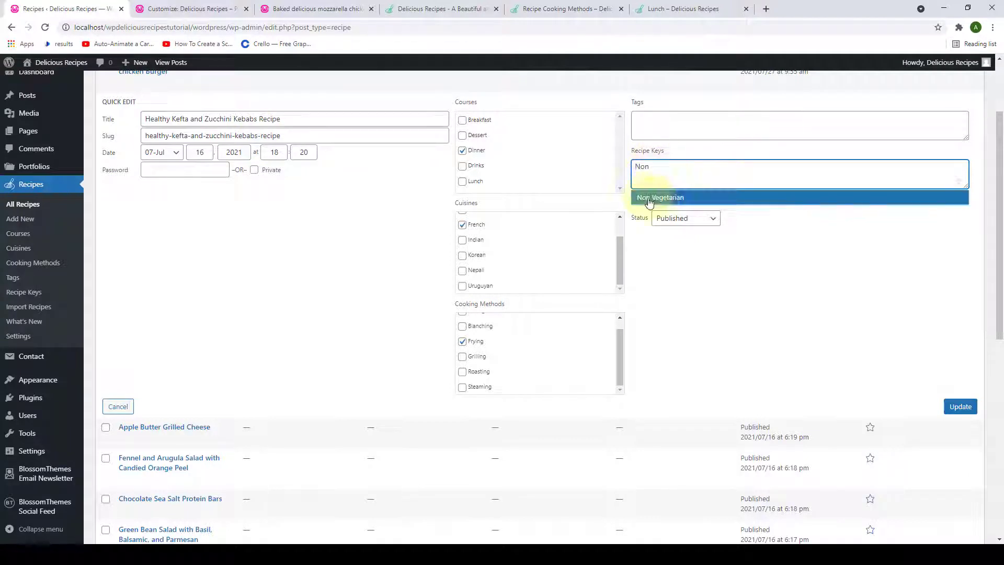
left_click(656, 202)
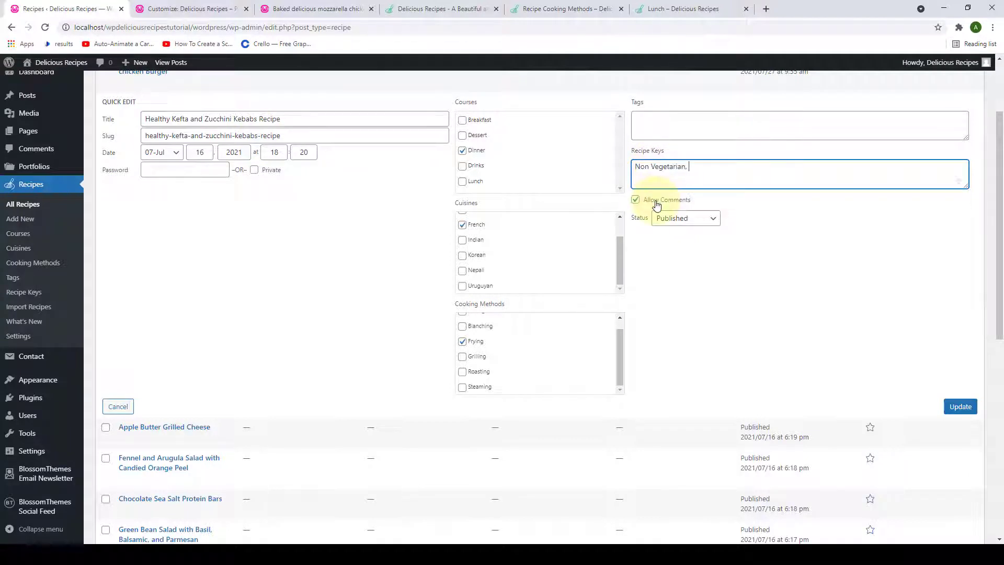
left_click(960, 406)
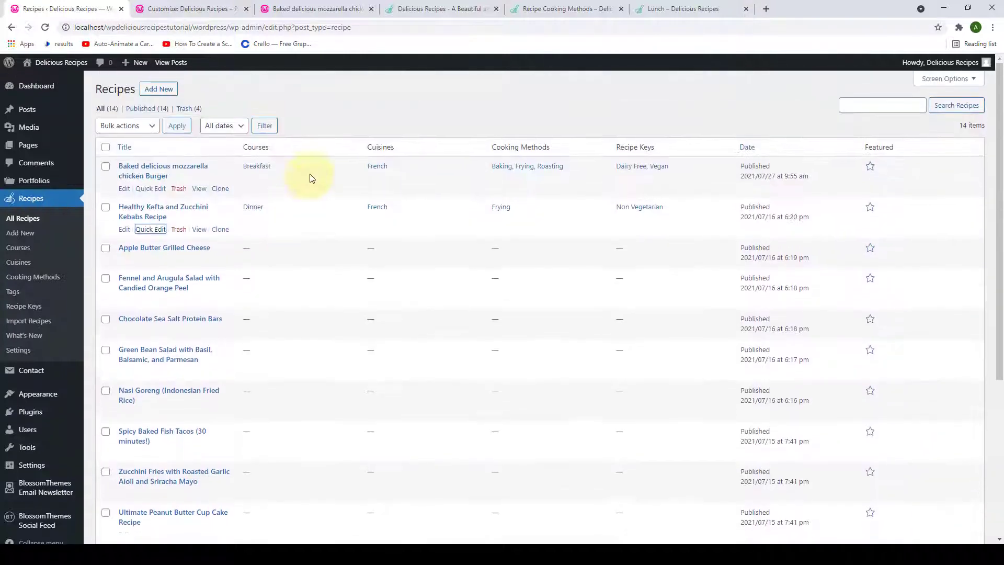
left_click(233, 214)
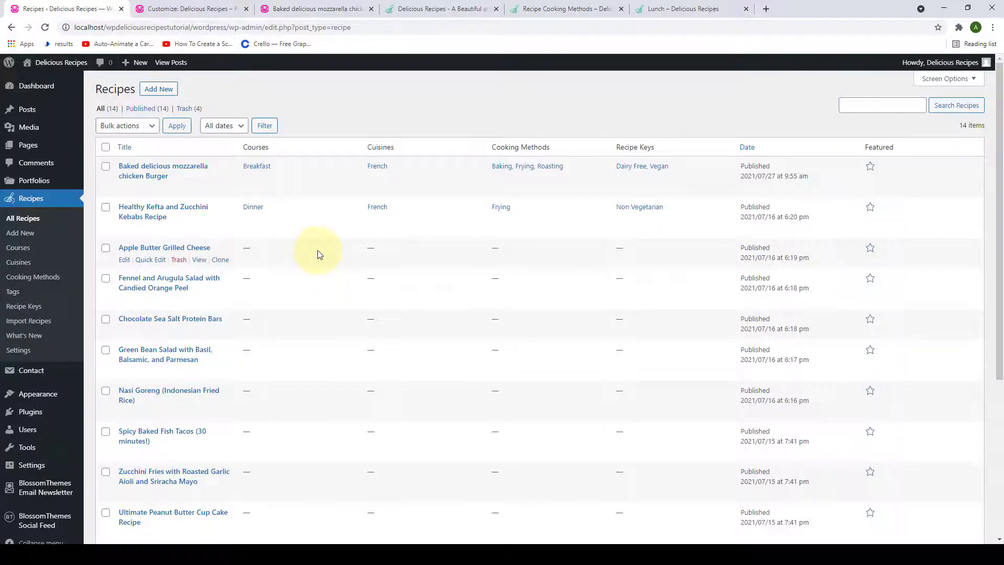
Quick edit Apple Butter Grilled Cheese with course Dessert, cuisine Argentine, cooking method Baking and recipe key Dairy, and update it.
scroll(325, 405, "down", 4)
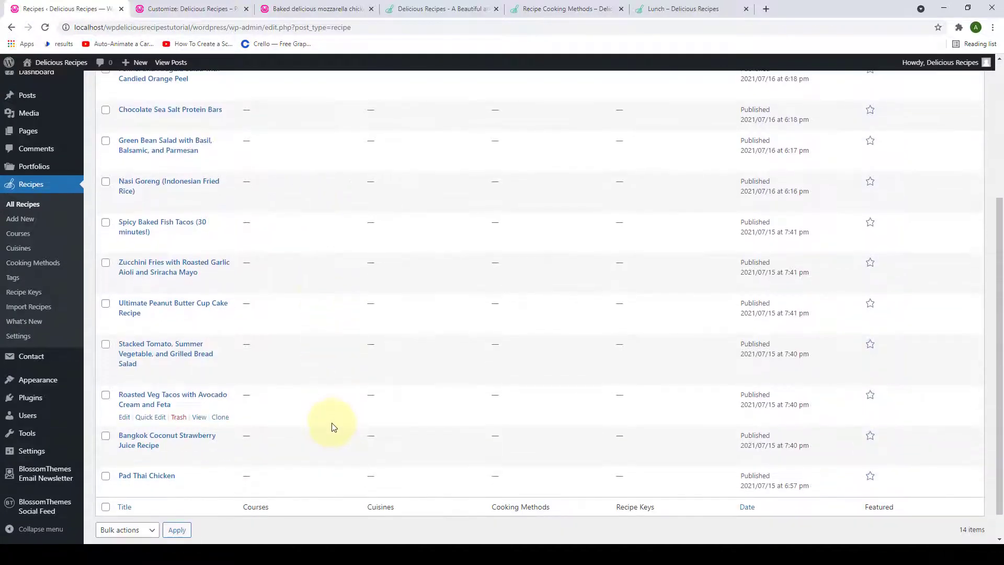
scroll(333, 427, "up", 3)
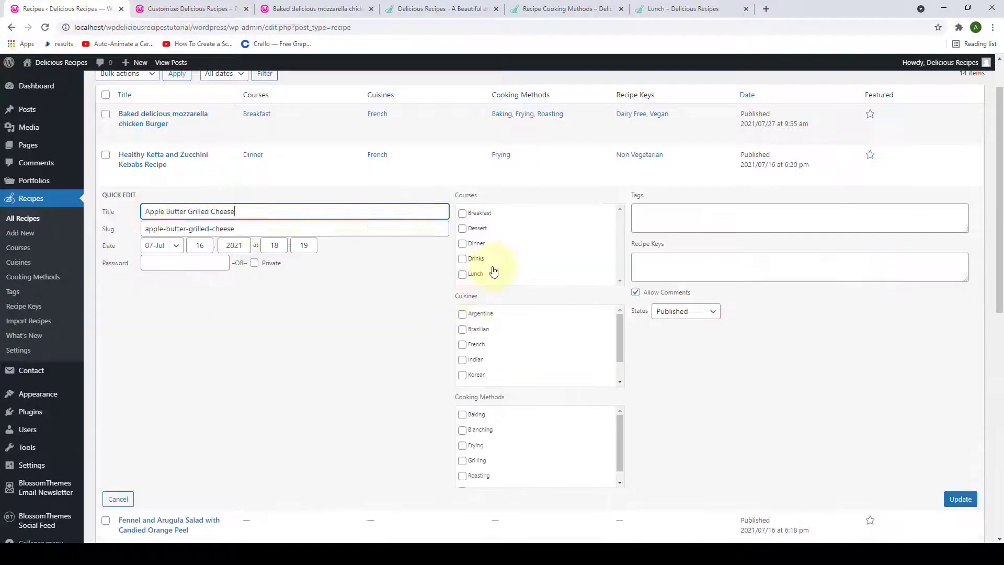
left_click(462, 221)
scroll(460, 262, "down", 1)
left_click(705, 212)
type("Dairy")
left_click(960, 447)
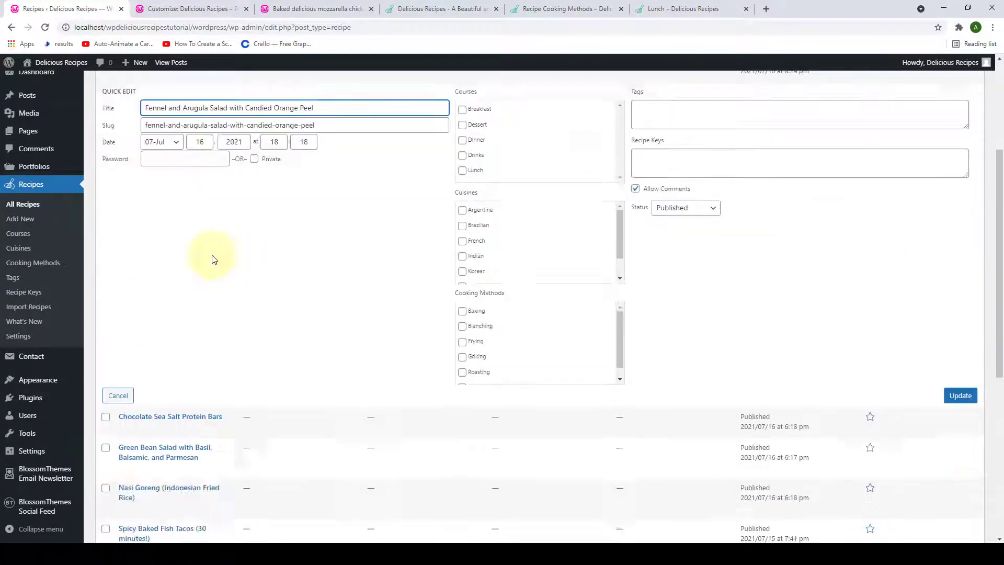
Assign Lunch, Brazilian, Roasting, Steaming and the Vegetarian Meals recipe key to Fennel and Arugula Salad with Candied Orange Peel, and update it.
left_click(462, 252)
left_click(462, 308)
scroll(461, 366, "up", 1)
left_click(462, 393)
scroll(462, 366, "down", 1)
left_click(695, 147)
type("Veget")
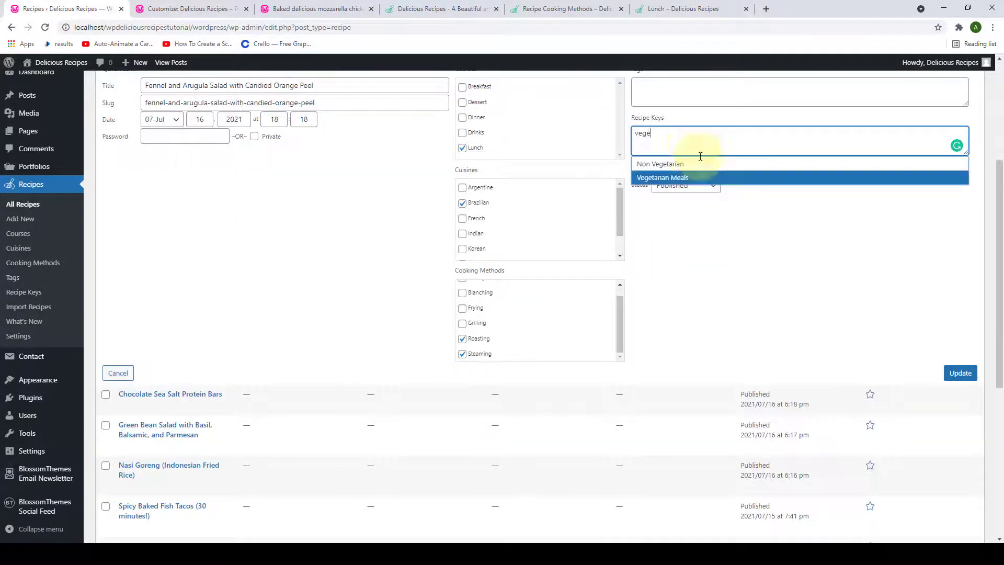
left_click(664, 175)
left_click(959, 374)
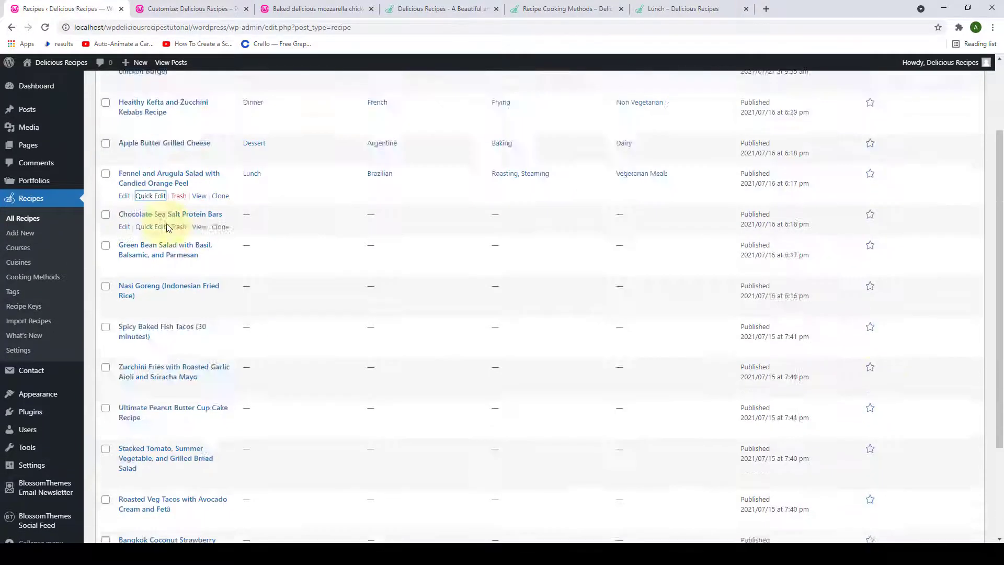
Quick edit Chocolate Sea Salt Protein Bars with course Dessert, cuisine Korean, cooking method Baking and recipe key Dairy, and update it.
left_click(157, 225)
left_click(462, 142)
left_click(462, 263)
left_click(463, 329)
left_click(699, 175)
type("dairy")
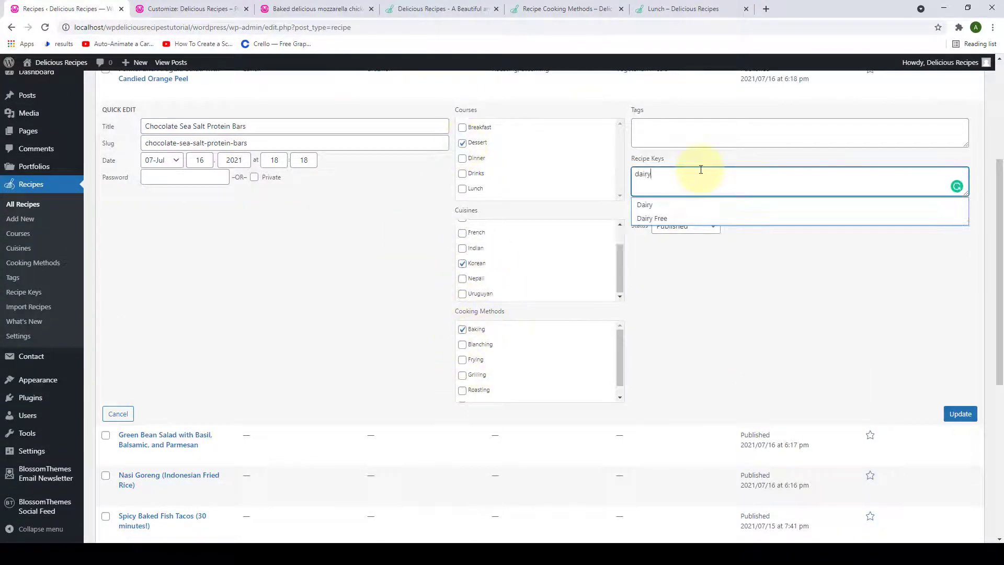
left_click(649, 204)
left_click(960, 413)
Assign Breakfast, Argentine, Blanching and the Cold recipe key to Green Bean Salad with Basil, Balsamic, and Parmesan, and update it.
left_click(462, 158)
left_click(462, 259)
scroll(463, 309, "down", 2)
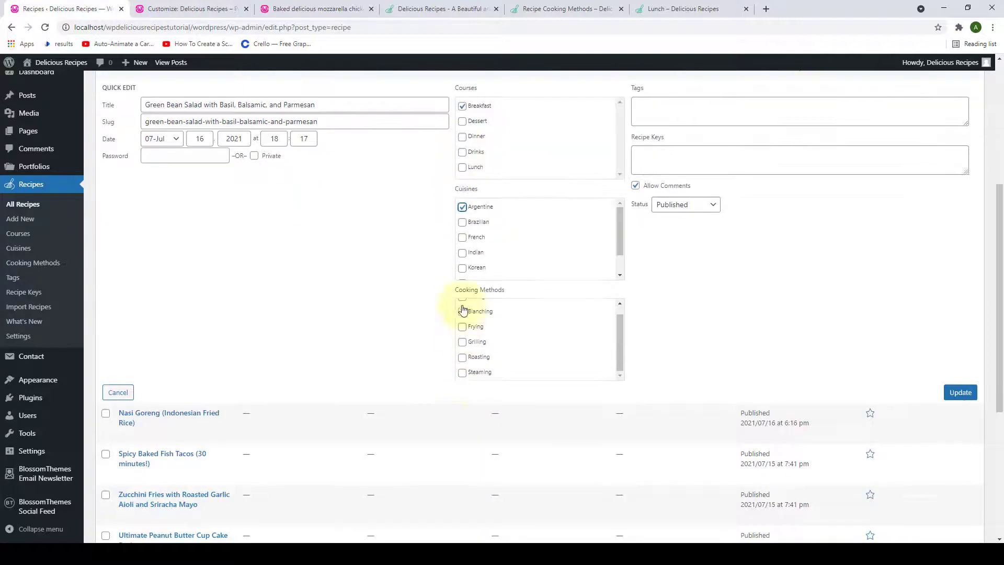
left_click(462, 310)
left_click(666, 162)
type("cold")
left_click(960, 391)
Quick edit Nasi Goreng (Indonesian Fried Rice) with cuisine Korean, cooking method Frying and recipe key Vegan, and update it.
left_click(151, 171)
scroll(462, 282, "down", 2)
left_click(462, 251)
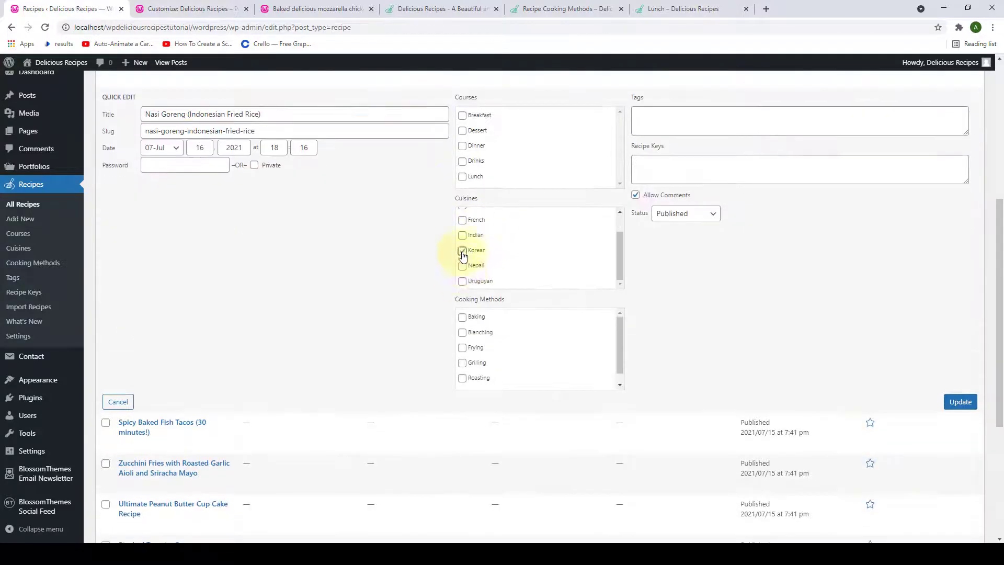
scroll(462, 336, "down", 1)
left_click(462, 336)
scroll(686, 214, "down", 1)
left_click(686, 115)
type("Vegan")
left_click(960, 349)
Quick edit Spicy Baked Fish Tacos (30 minutes!) with course Dinner, cuisine Uruguyan, cooking method Grilling and recipe key Non Vegetarian.
left_click(150, 249)
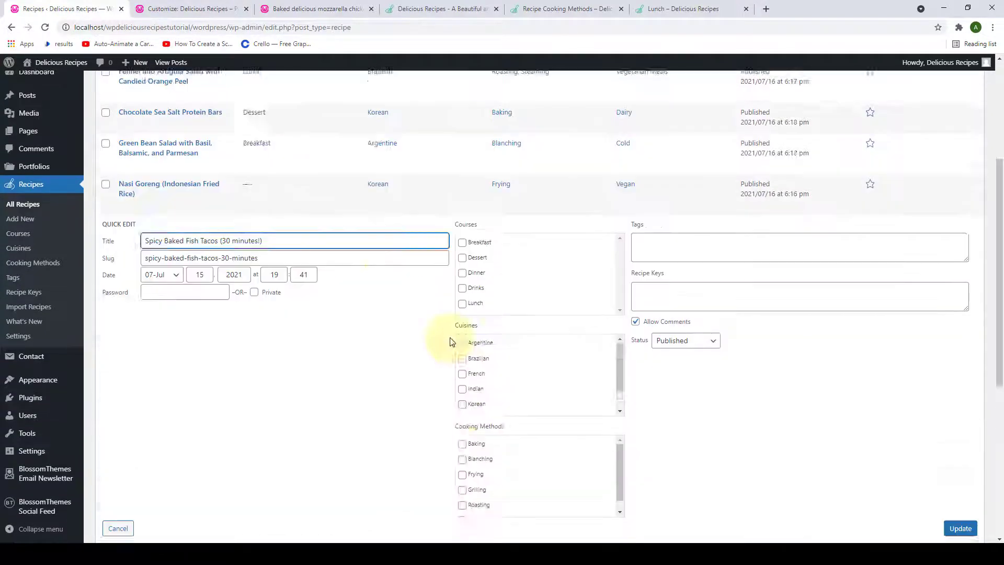
scroll(460, 343, "down", 4)
left_click(462, 239)
left_click(462, 310)
left_click(693, 126)
scroll(694, 127, "up", 1)
left_click(462, 156)
left_click(664, 176)
type("non")
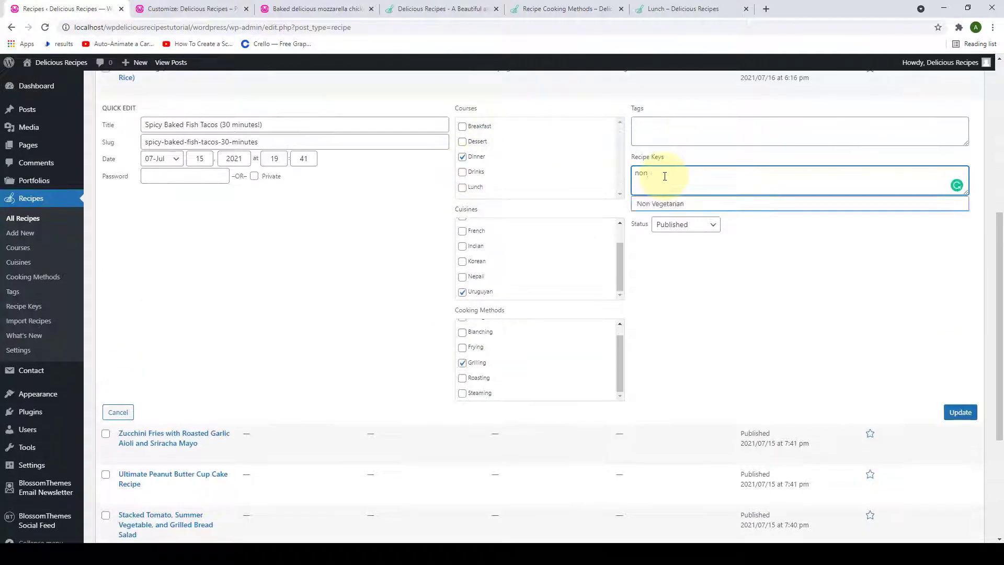
type("ve")
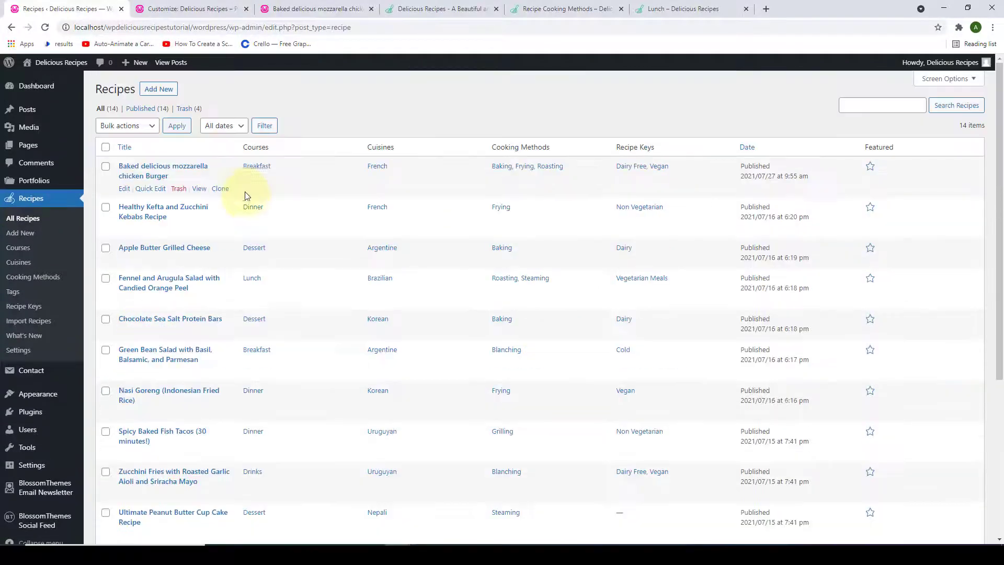
Look over the taxonomies assigned across the recipes list and go to the recipe website's home page.
scroll(251, 215, "down", 4)
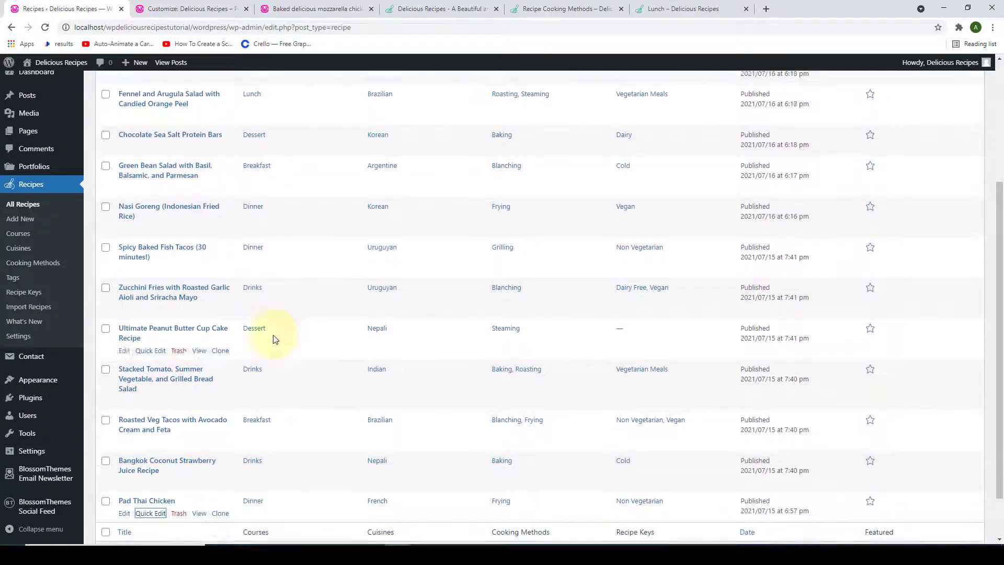
scroll(306, 400, "down", 1)
scroll(529, 433, "up", 5)
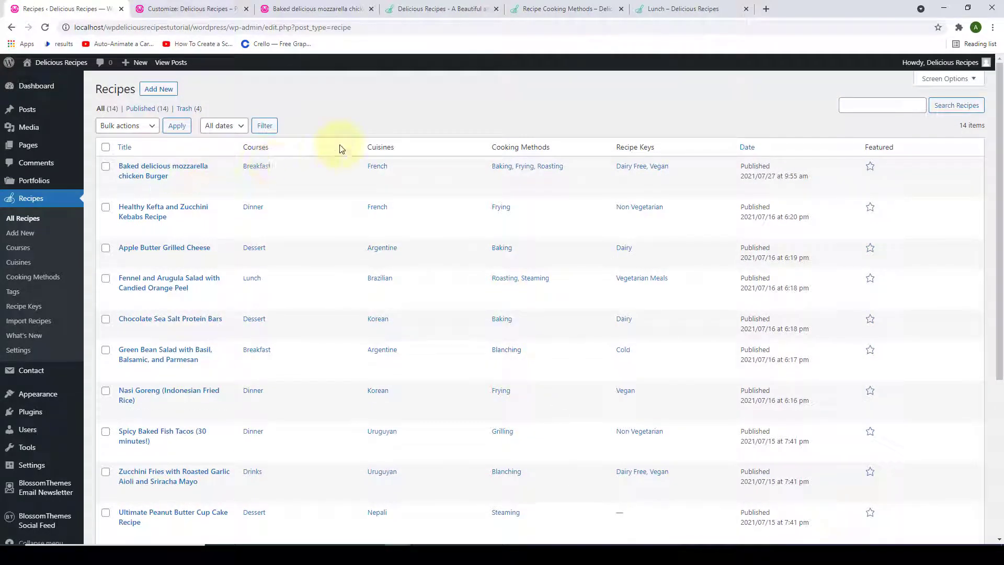
left_click(293, 4)
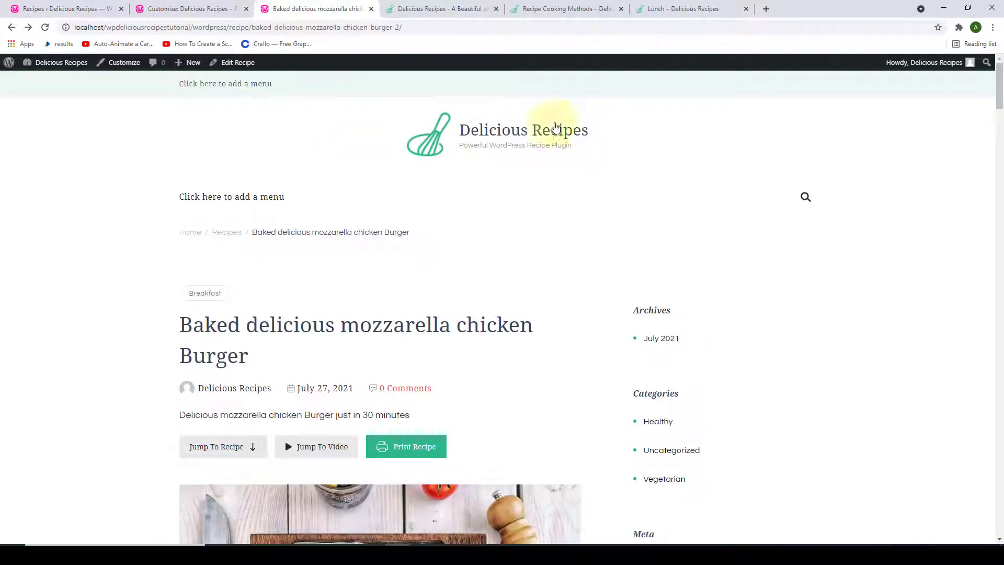
left_click(522, 134)
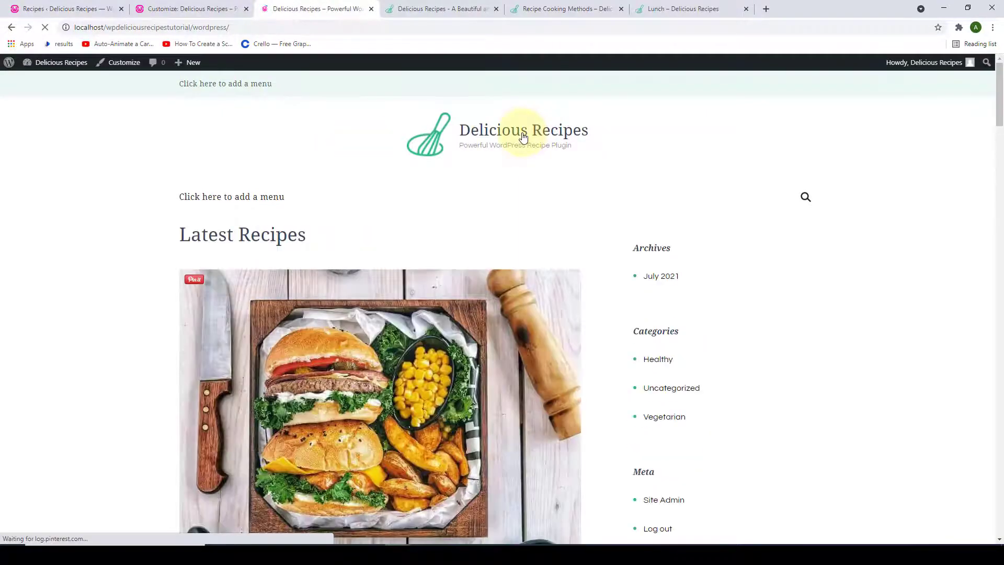
Look through the recipes on the home page, checking the course labels and recipe key icons on each one.
scroll(522, 139, "down", 10)
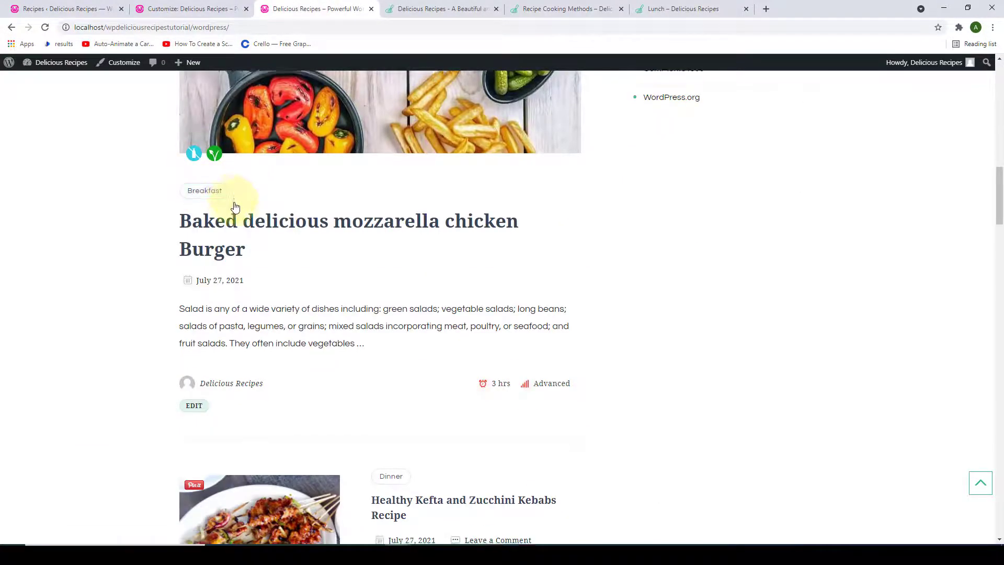
scroll(235, 209, "down", 9)
scroll(366, 177, "up", 2)
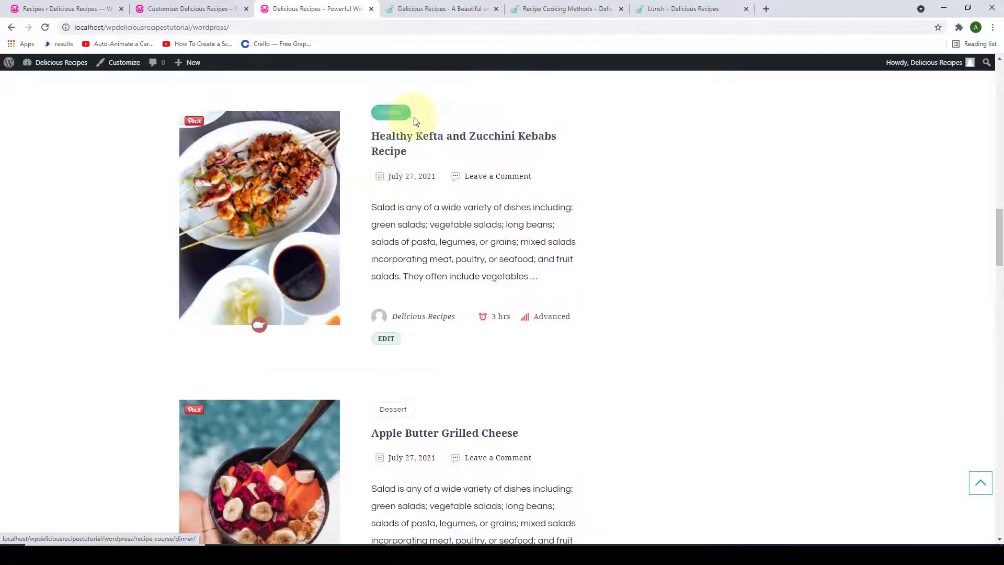
scroll(381, 240, "down", 3)
scroll(409, 259, "down", 7)
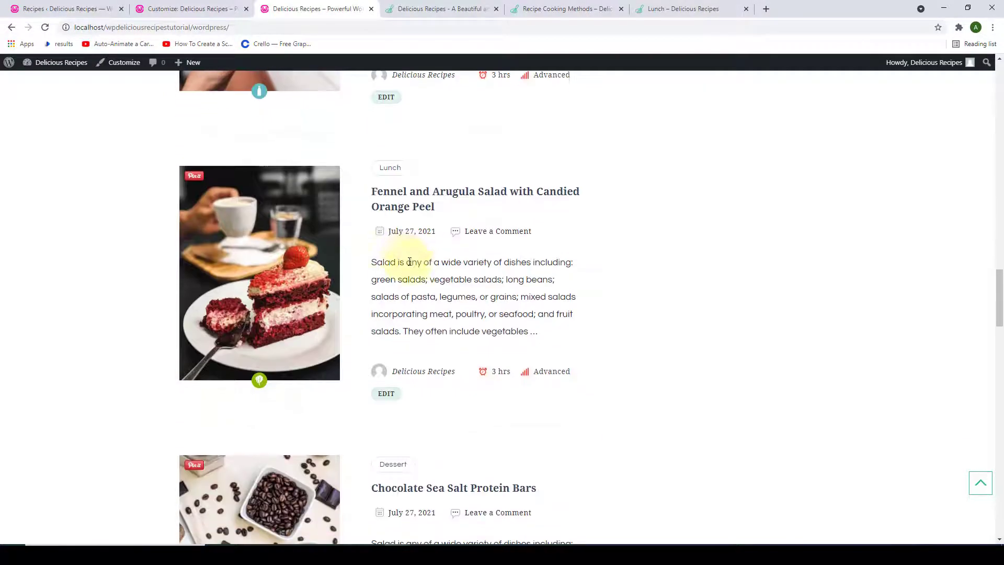
scroll(409, 261, "down", 12)
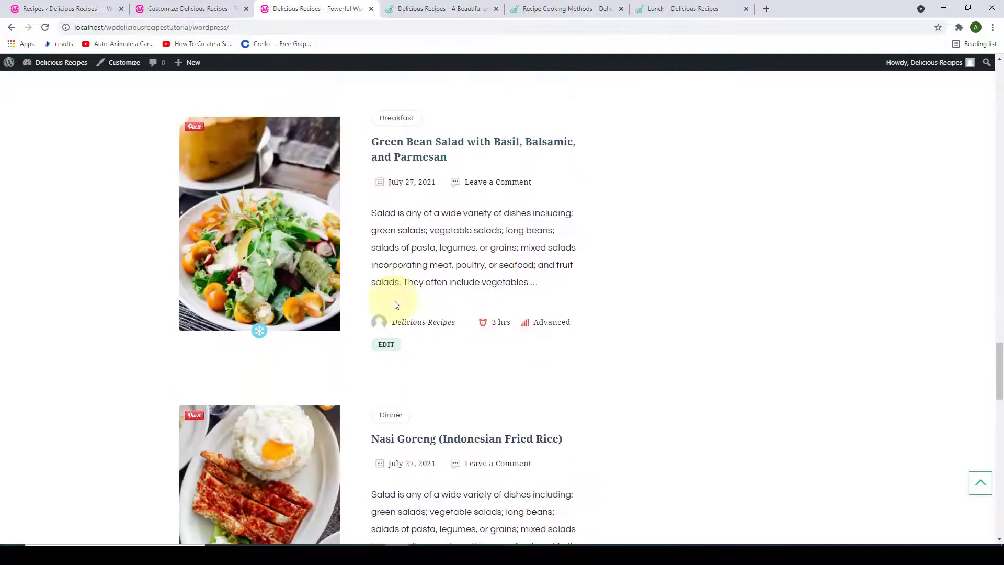
scroll(396, 304, "down", 13)
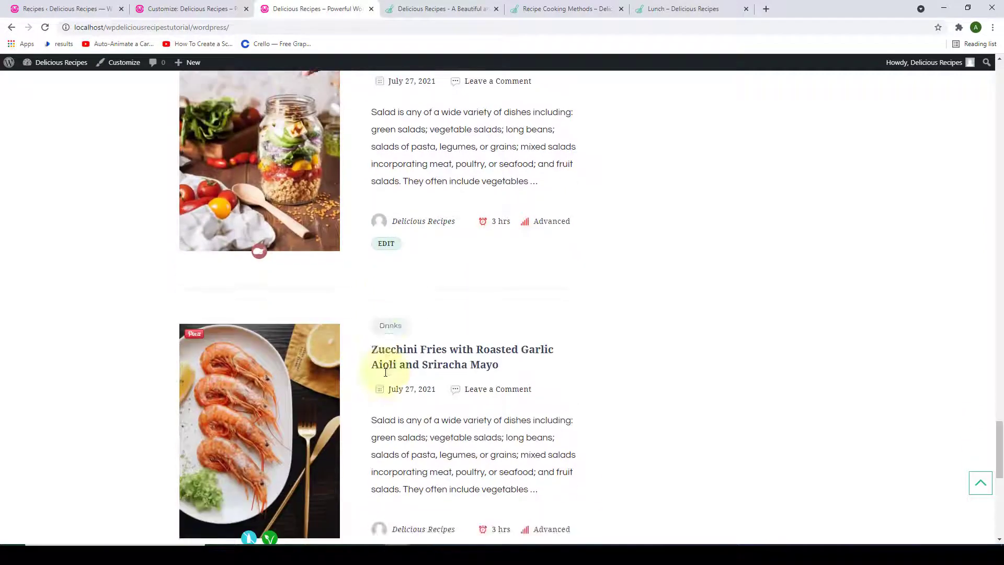
scroll(385, 372, "down", 9)
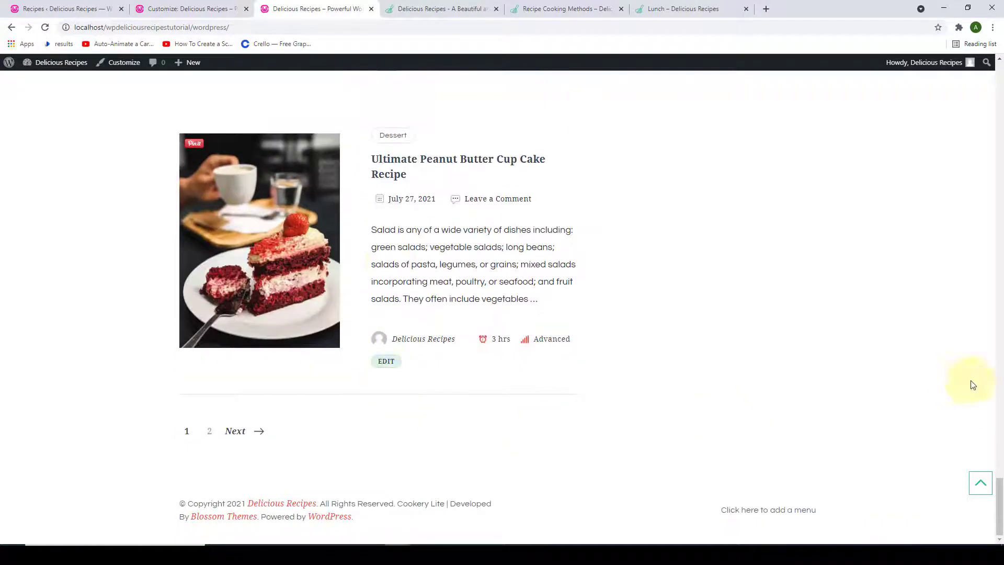
left_click(980, 482)
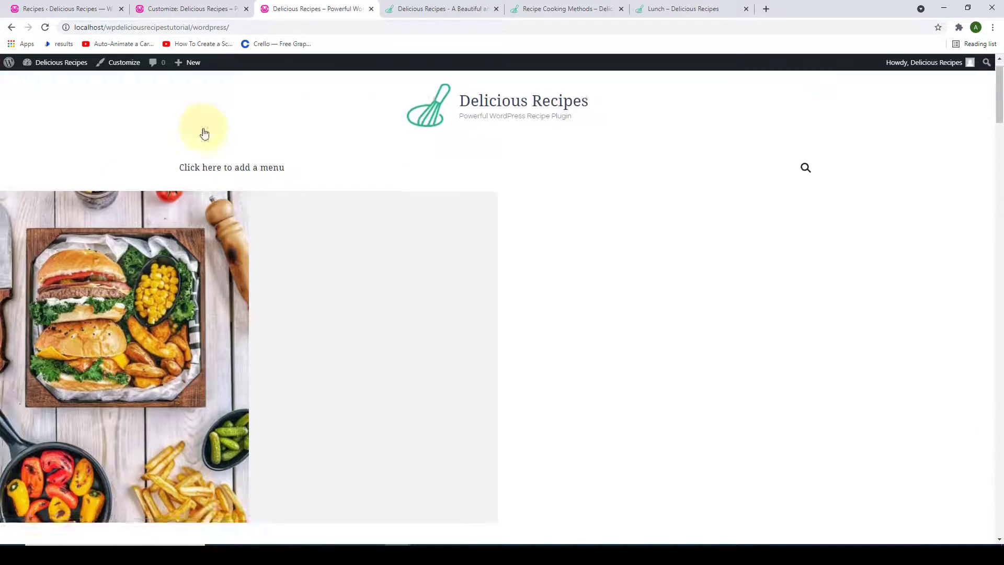
scroll(744, 210, "down", 2)
scroll(819, 197, "up", 3)
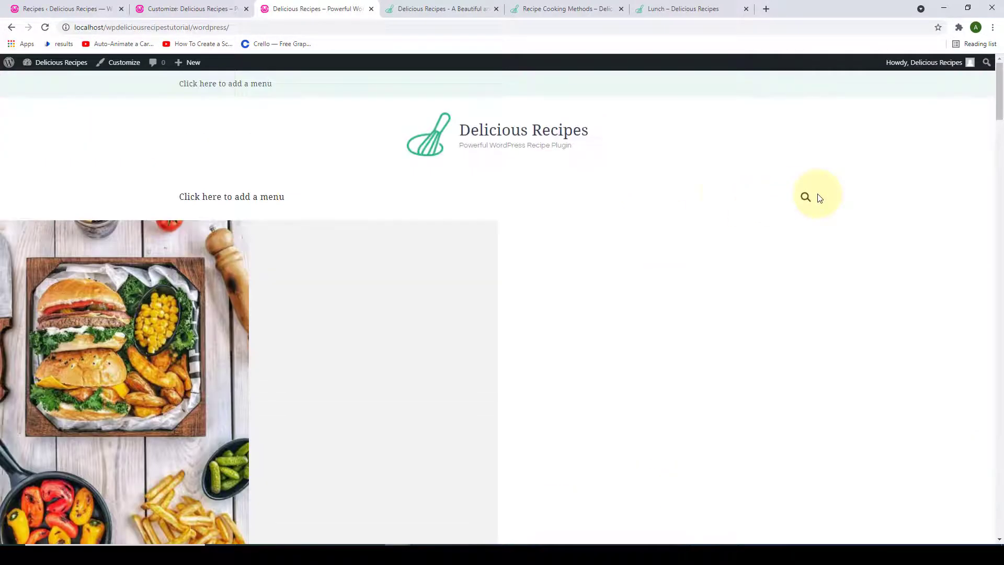
In the site customizer, set the front page banner's slider content style to Latest Recipes and publish the change.
left_click(167, 15)
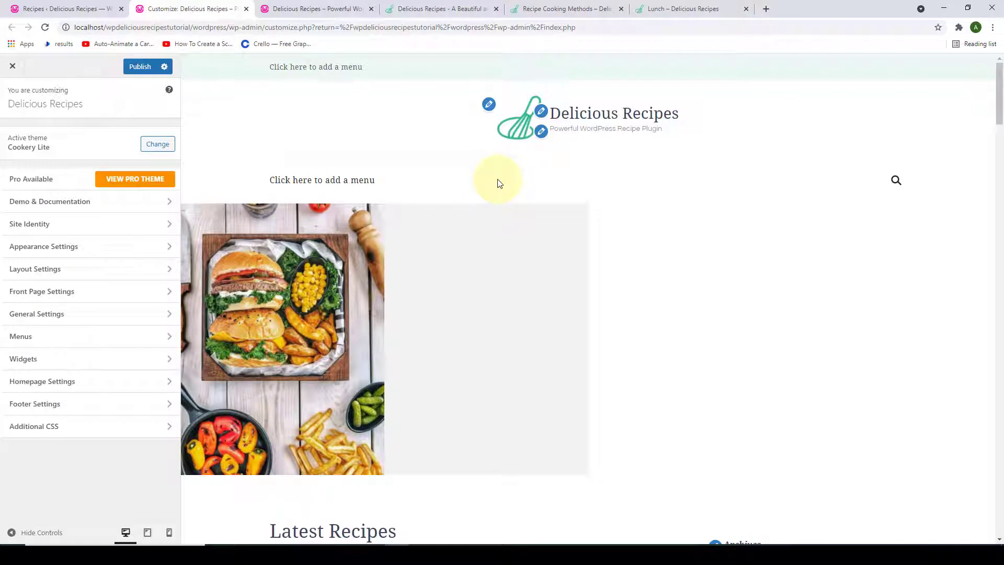
scroll(488, 199, "down", 1)
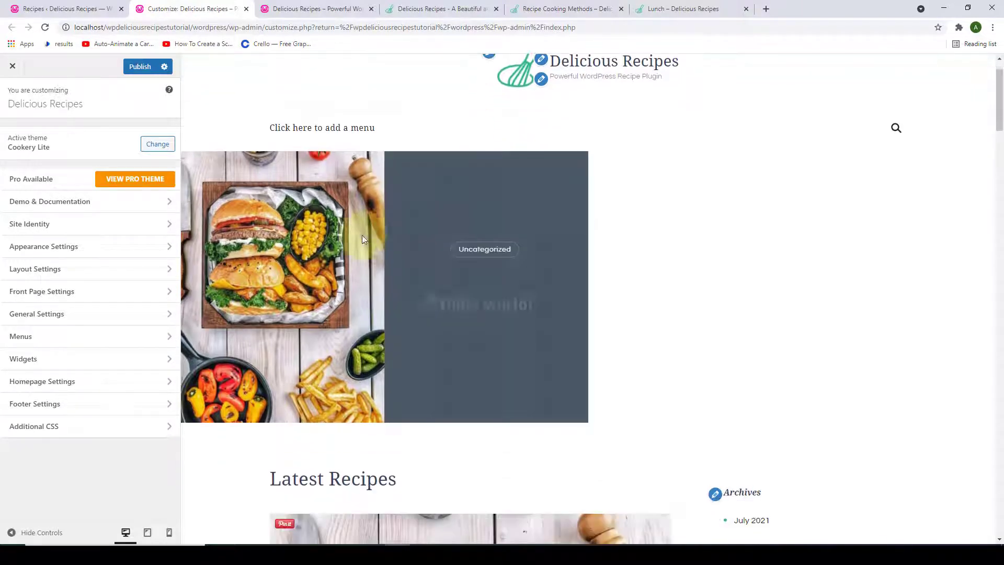
scroll(720, 278, "up", 1)
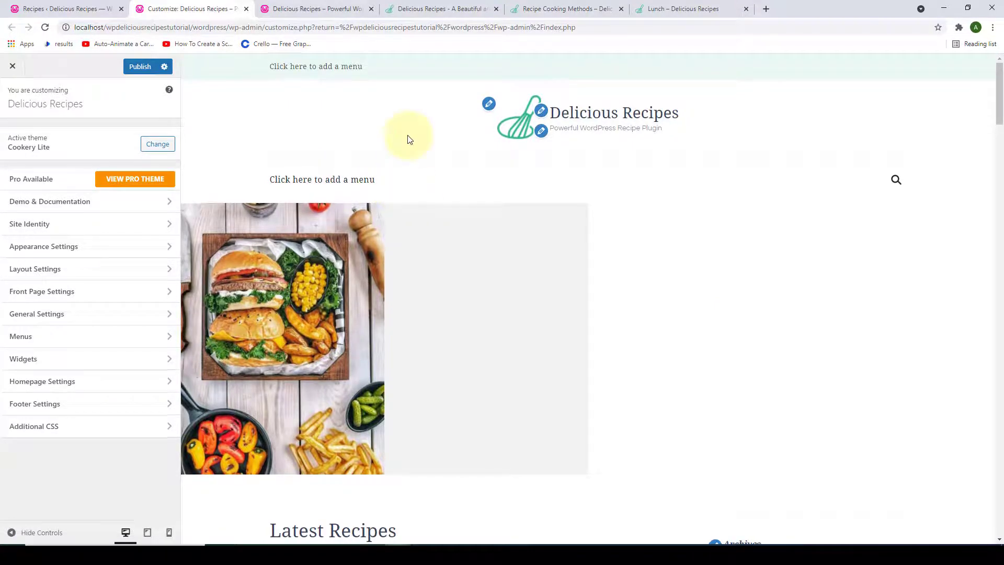
scroll(621, 215, "down", 2)
scroll(549, 209, "up", 2)
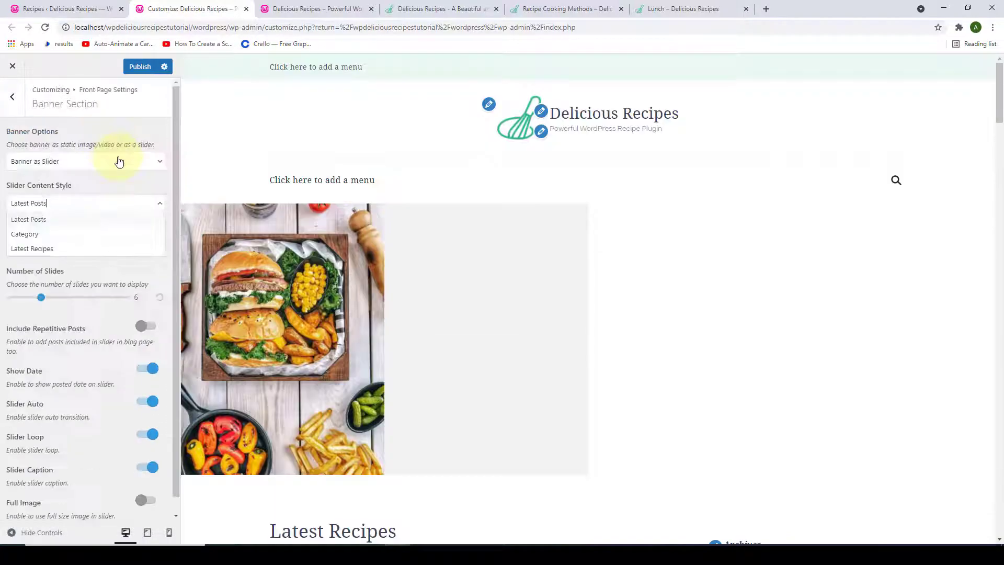
left_click(78, 248)
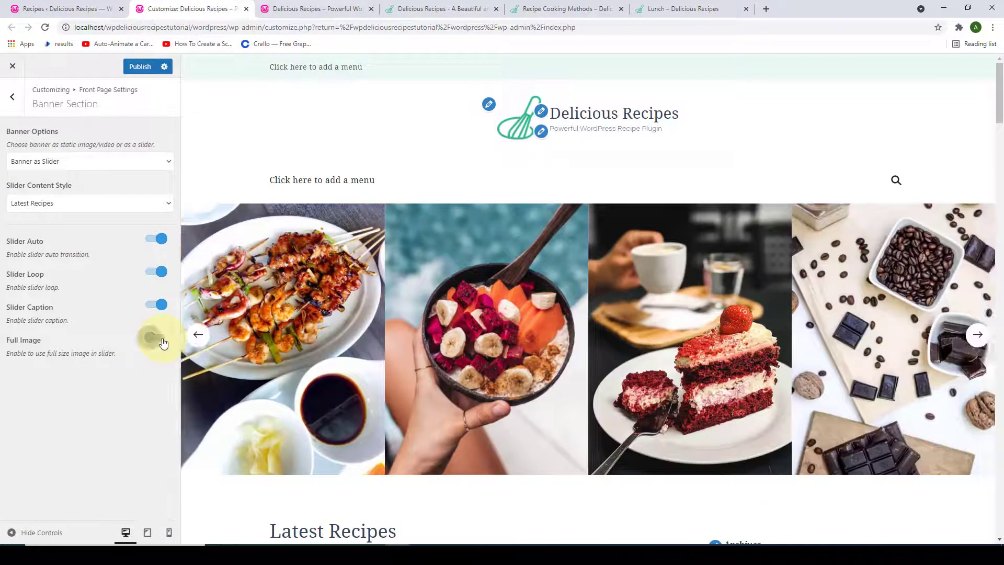
left_click(159, 338)
left_click(160, 339)
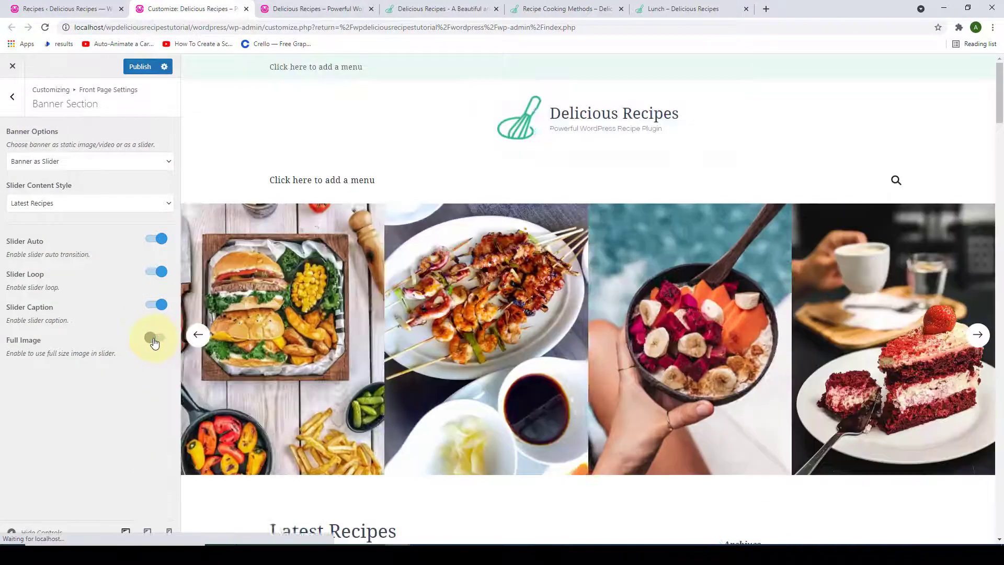
left_click(140, 67)
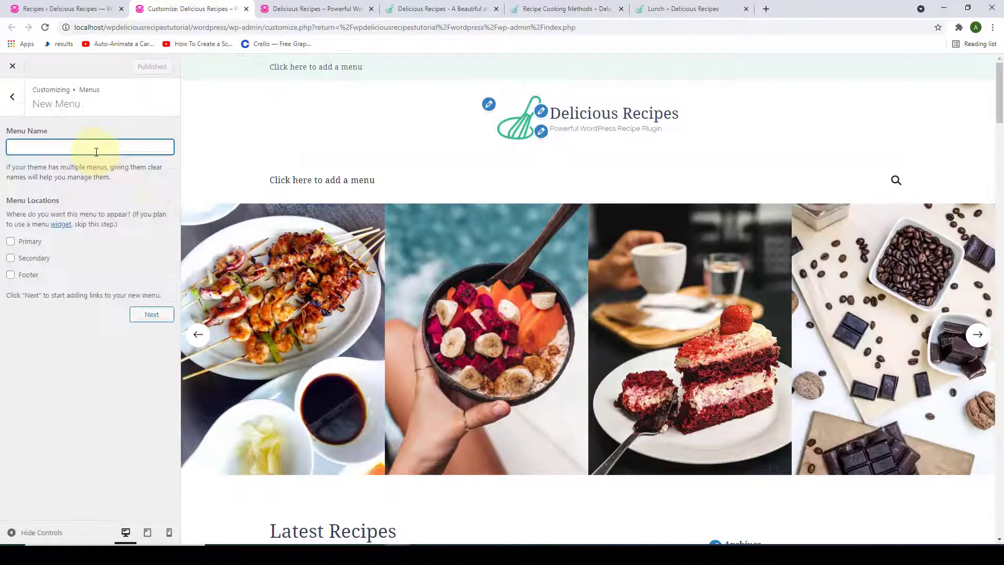
Create a menu named Primary Menu in the Primary location containing Home, Recipe Cuisines, Recipe Cooking Methods and Recipe Courses.
type("Primary Menu")
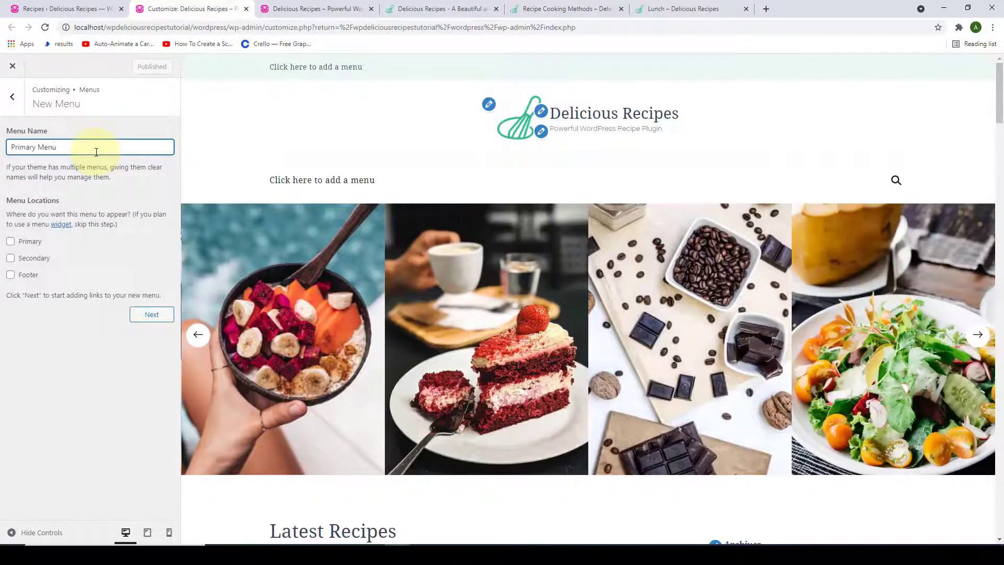
left_click(10, 242)
left_click(140, 315)
left_click(129, 205)
left_click(198, 145)
scroll(200, 199, "down", 1)
left_click(201, 198)
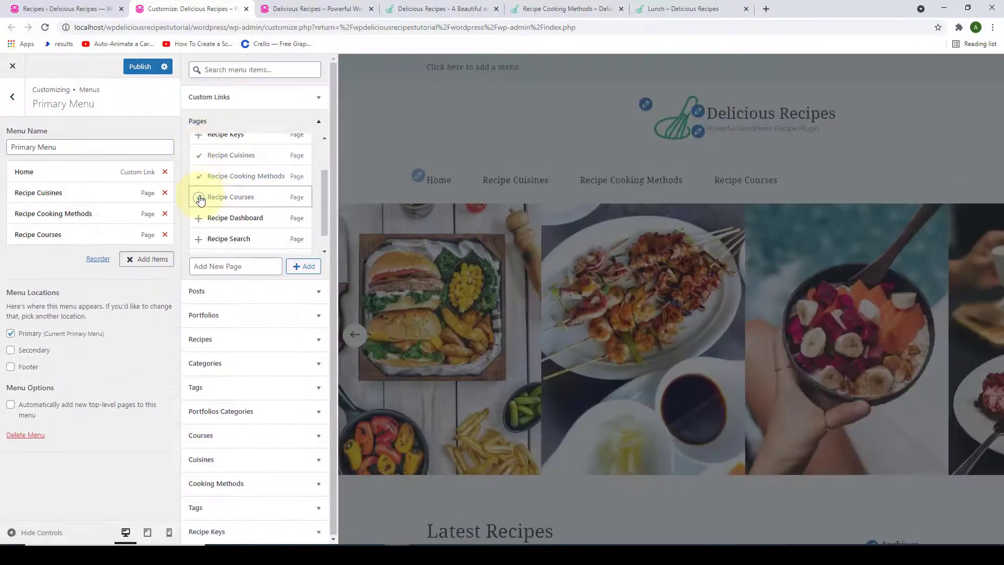
Shorten the navigation labels of the three recipe pages in the menu to Cuisines, Cooking Methods and Courses.
left_click(47, 192)
left_click_drag(39, 227, 10, 231)
key("BackSpace")
left_click(41, 463)
scroll(42, 460, "down", 2)
key("BackSpace")
left_click_drag(40, 143, 10, 166)
left_click(47, 380)
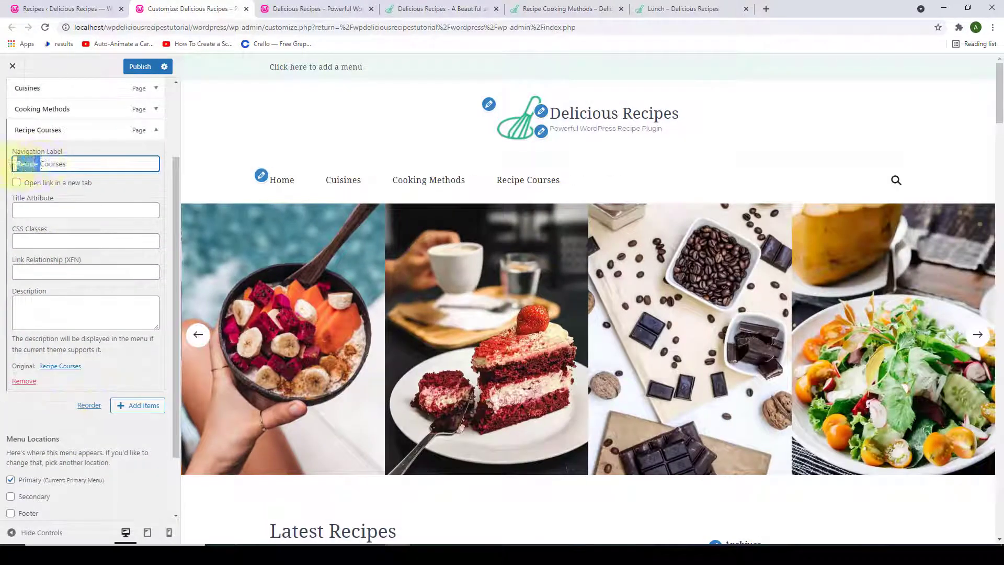
key("BackSpace")
left_click(156, 130)
Move Courses directly below Home in the Primary Menu and publish the menu changes.
left_click_drag(61, 234, 61, 191)
left_click(138, 67)
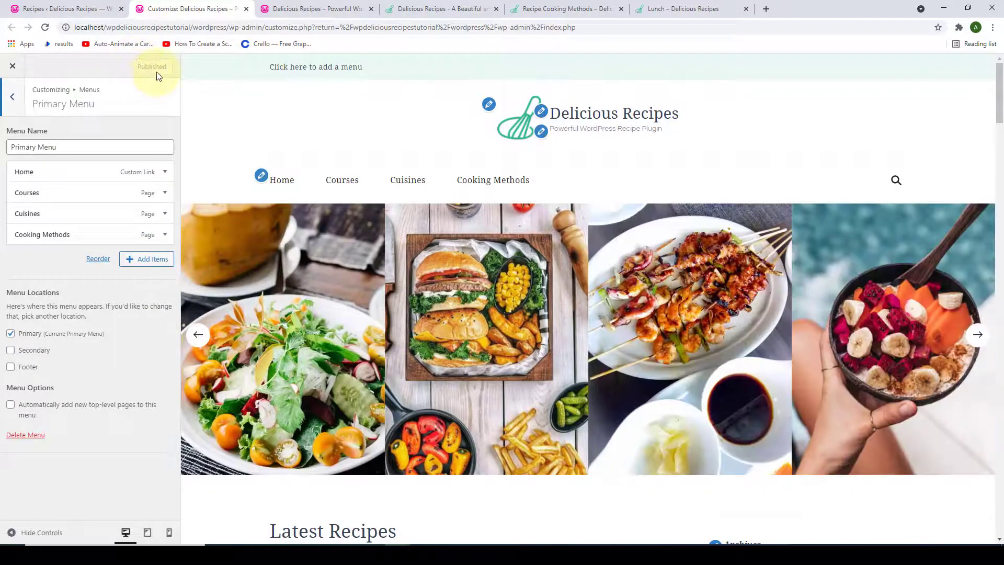
scroll(251, 209, "down", 1)
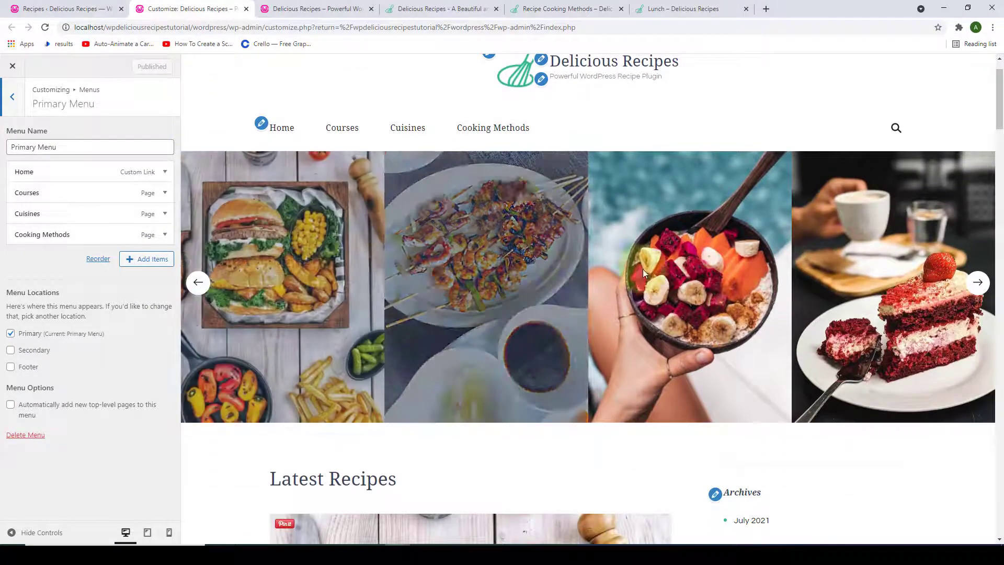
scroll(882, 240, "up", 1)
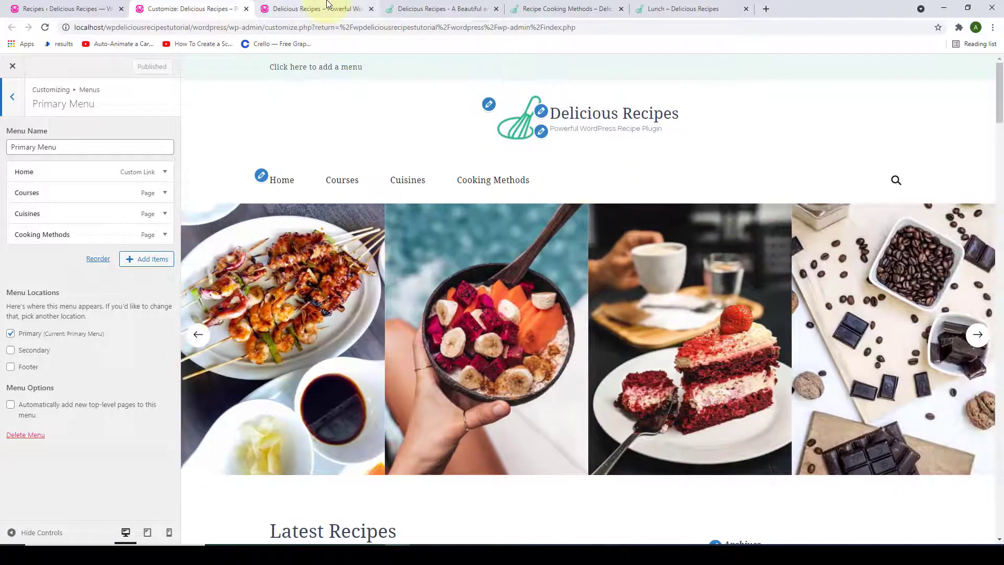
Reload the live home page and review its recipe slider and primary navigation menu.
left_click(327, 6)
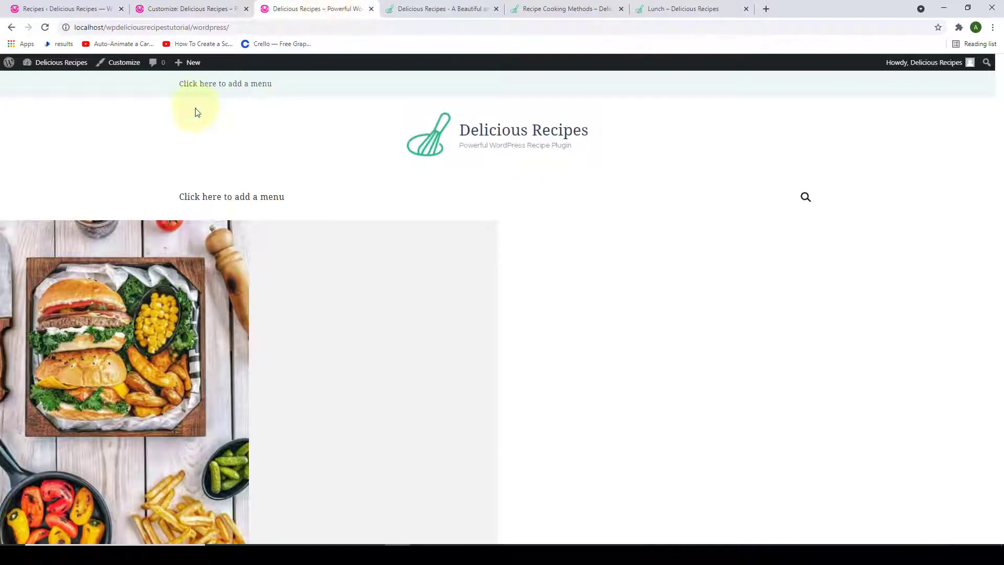
left_click(45, 27)
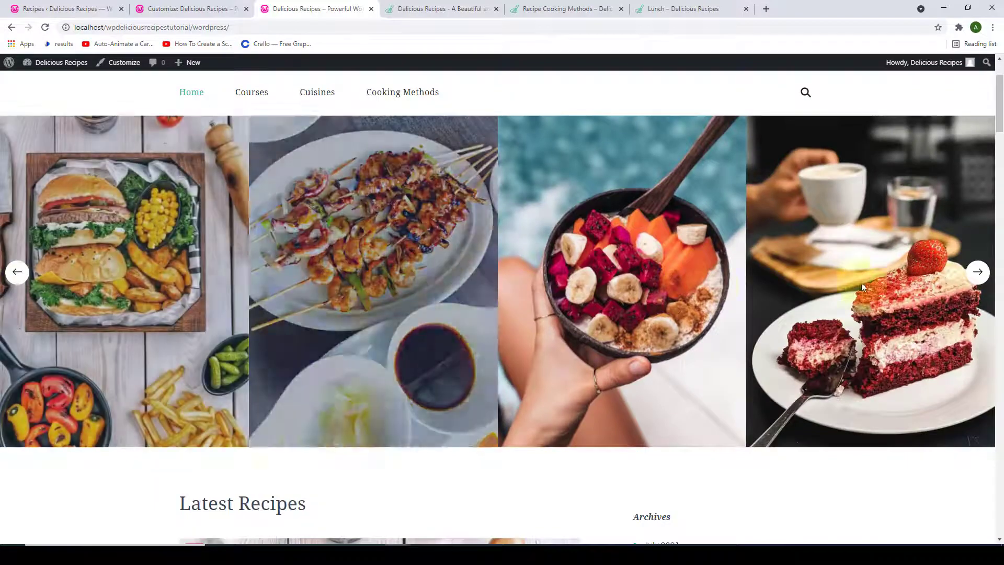
scroll(935, 280, "up", 3)
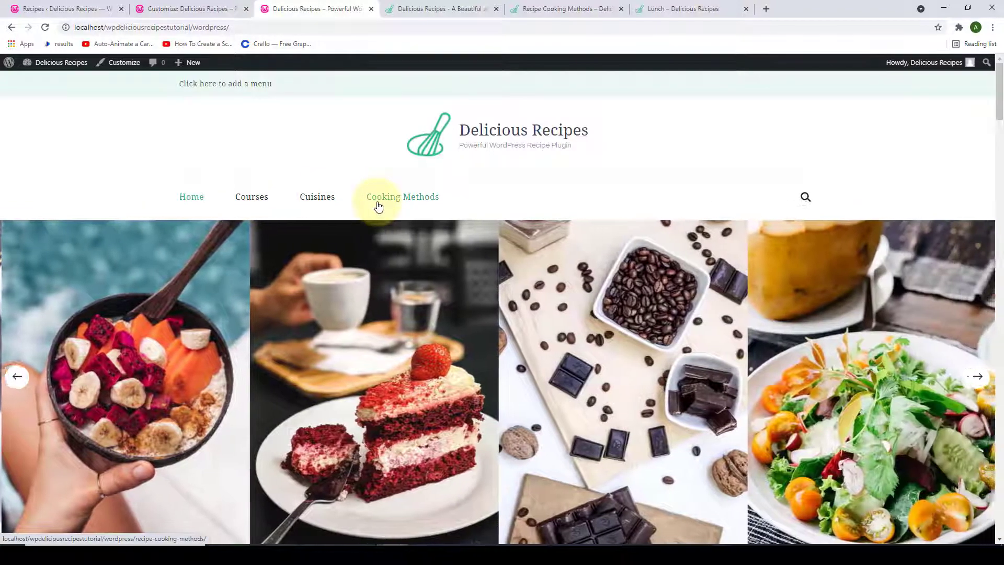
Open the Courses page from the site's navigation and look through the recipes grouped under each course.
left_click(262, 198)
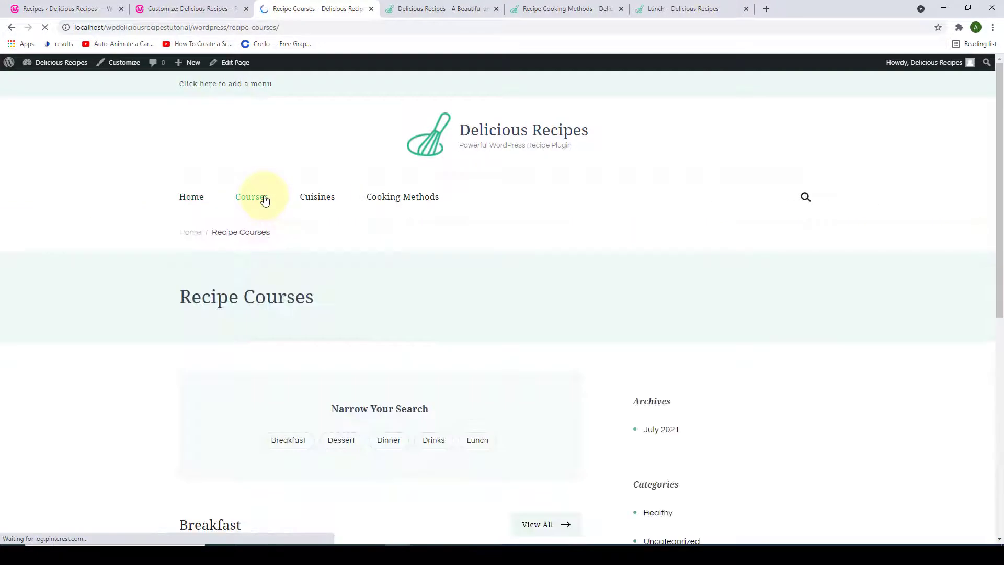
scroll(287, 218, "down", 5)
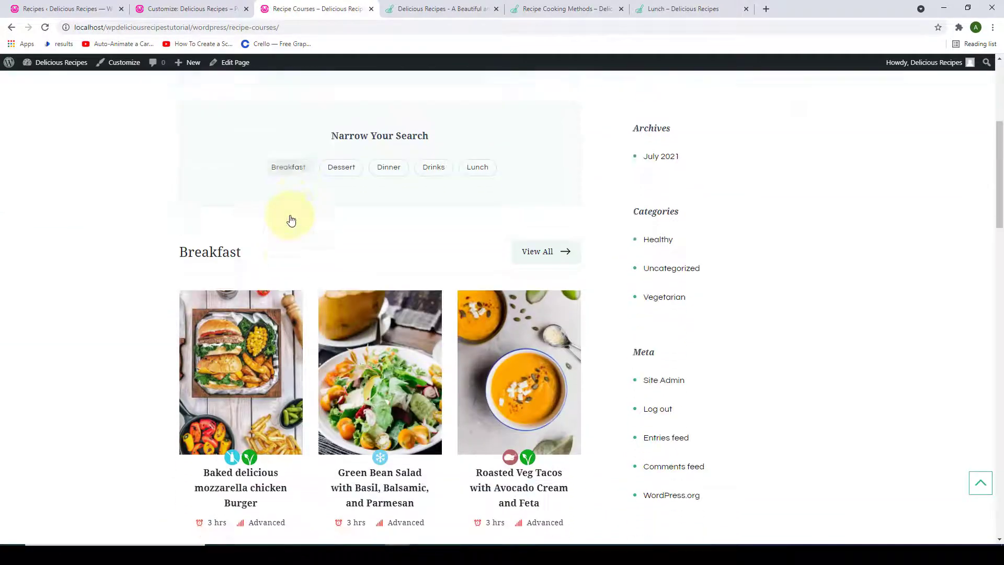
scroll(291, 220, "down", 1)
scroll(291, 219, "down", 2)
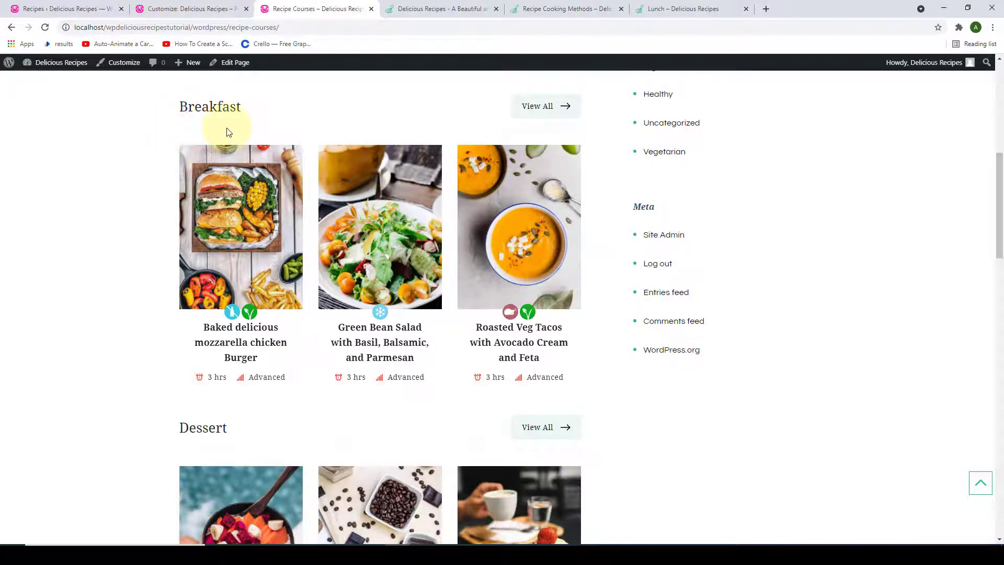
scroll(228, 131, "down", 9)
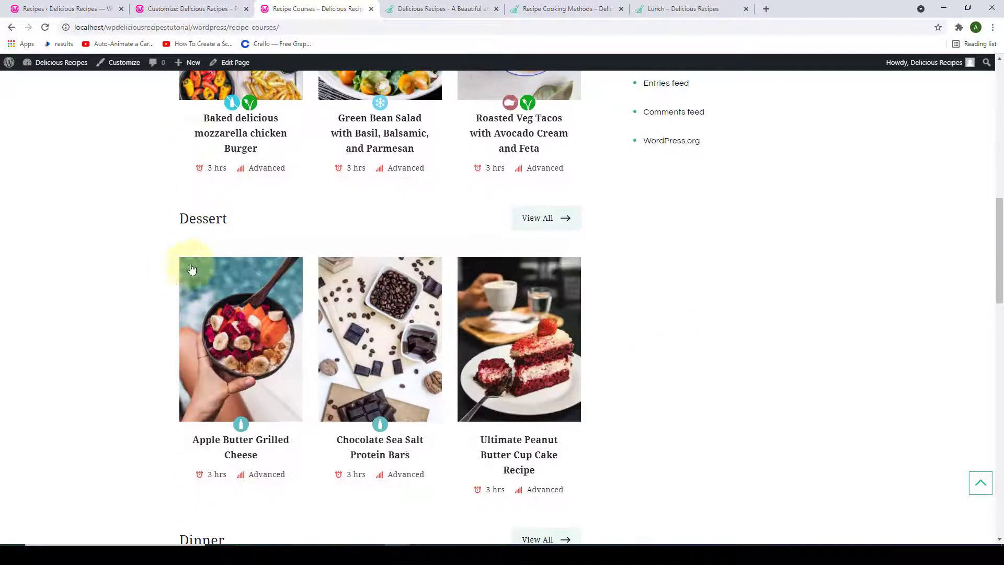
scroll(255, 297, "down", 8)
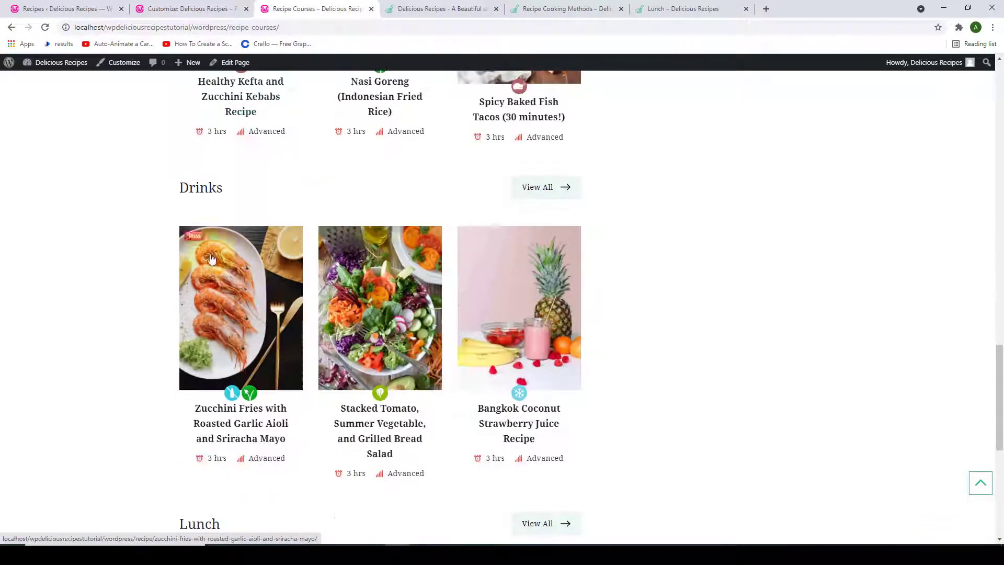
scroll(247, 209, "down", 4)
scroll(179, 330, "down", 4)
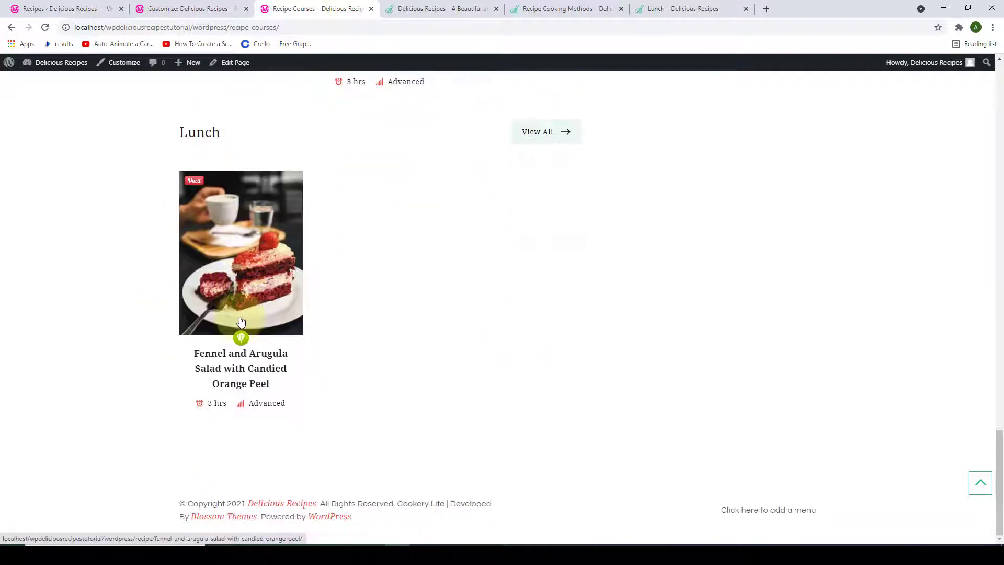
scroll(262, 354, "up", 4)
scroll(303, 269, "up", 9)
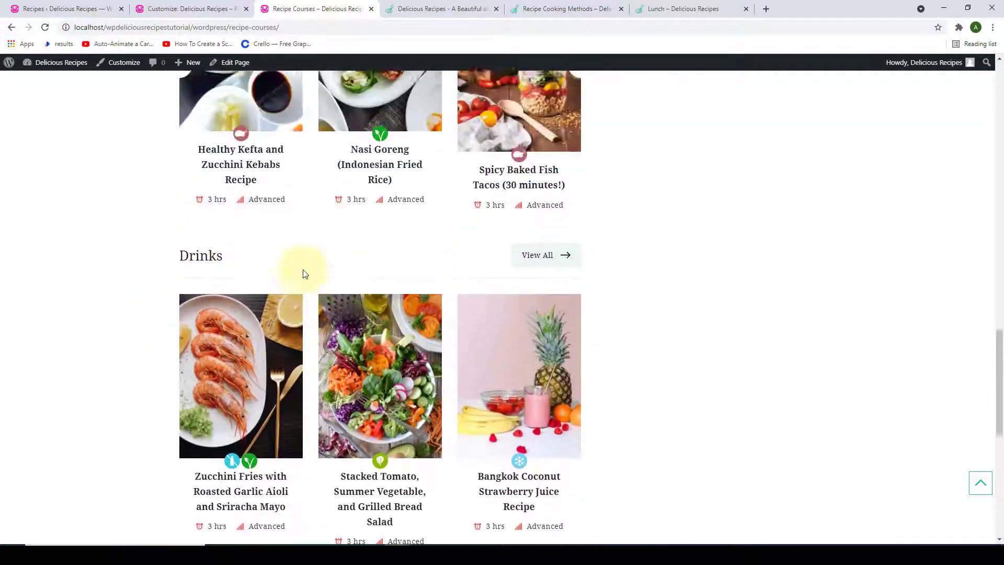
scroll(473, 264, "up", 6)
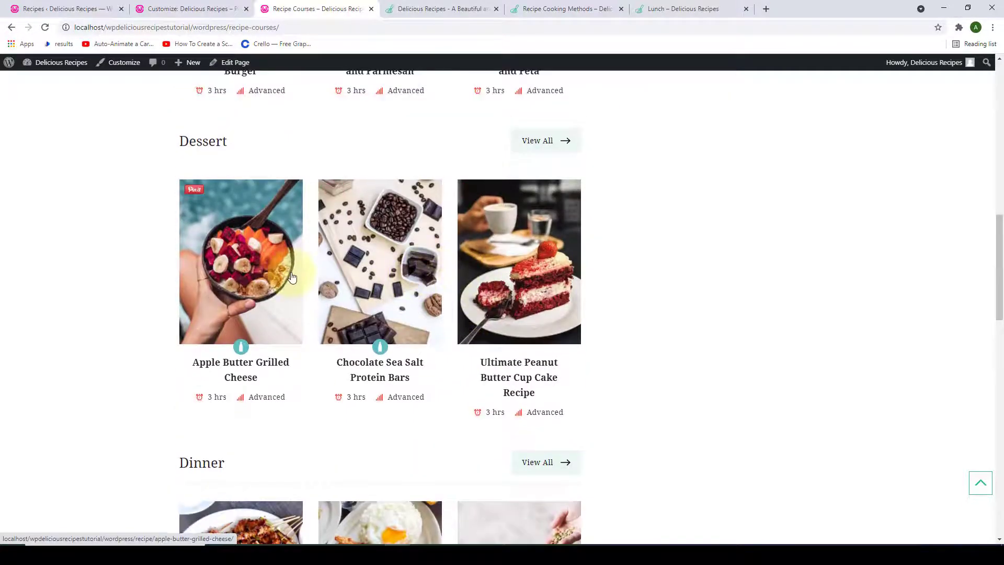
scroll(484, 264, "up", 6)
scroll(492, 263, "up", 4)
Open the Breakfast course archive from the Narrow Your Search filters and highlight its description text.
left_click(492, 260)
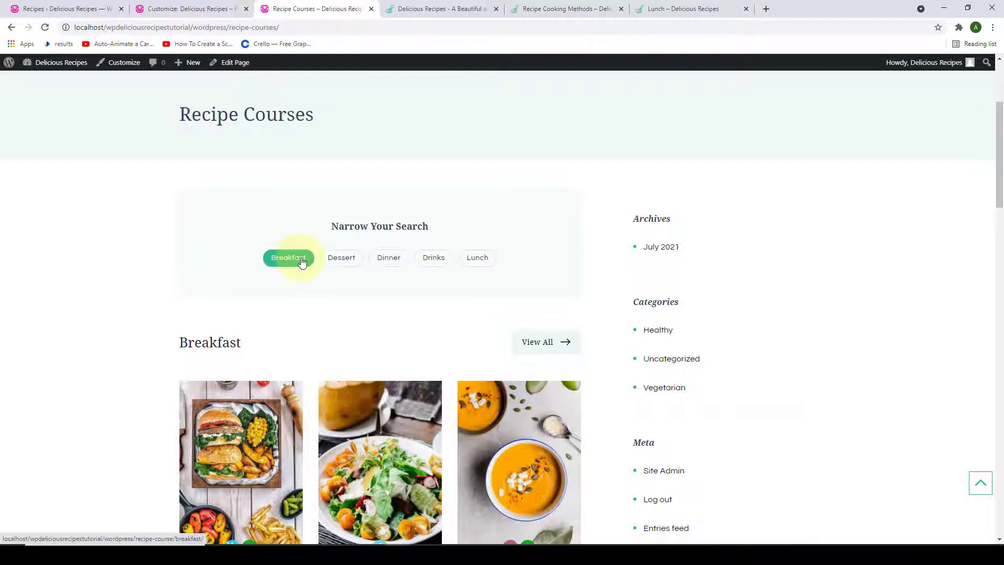
scroll(300, 262, "down", 3)
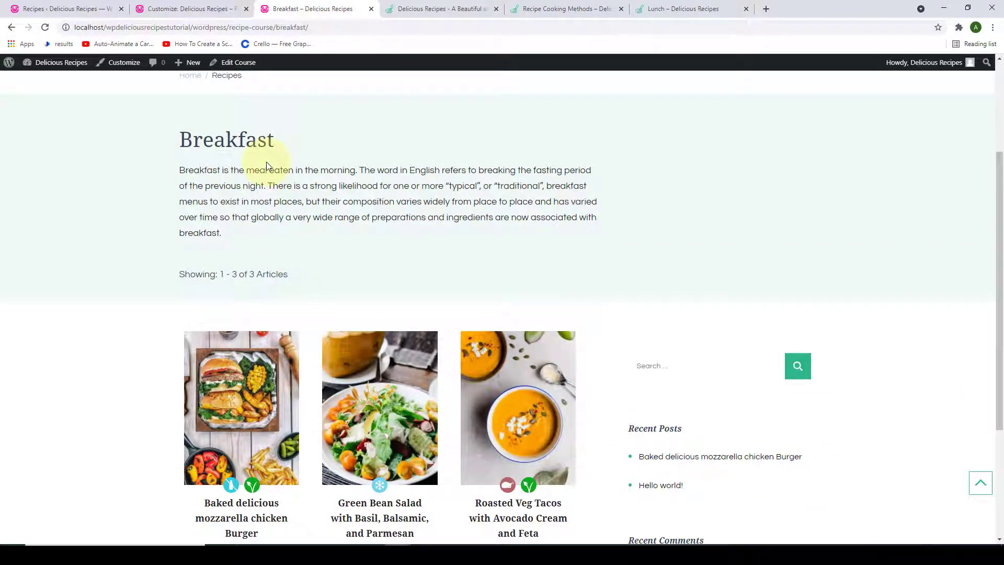
left_click_drag(229, 236, 181, 174)
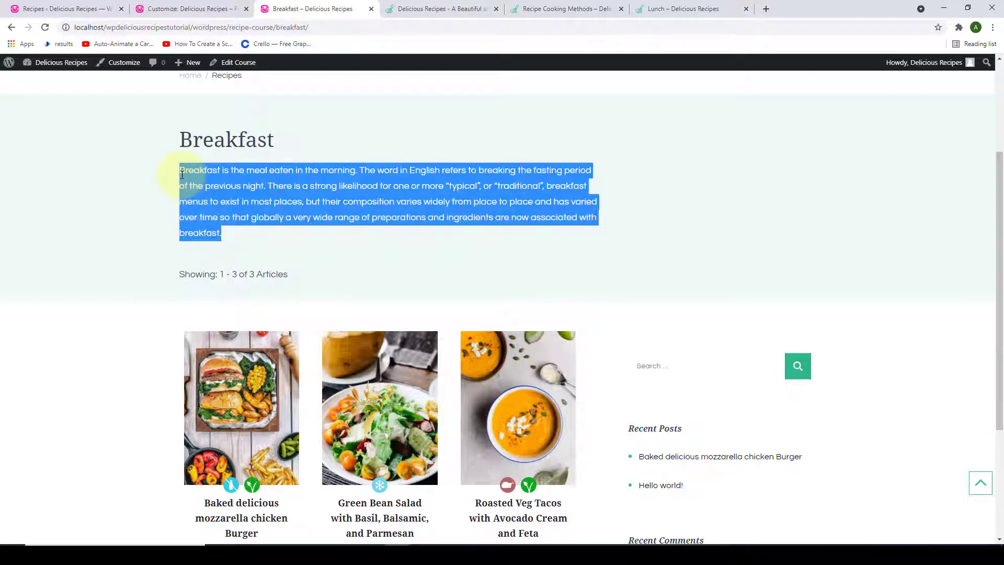
Clear the description highlight, look through the recipes in the Breakfast archive, and return to the Recipe Courses page.
left_click(294, 256)
scroll(294, 256, "down", 3)
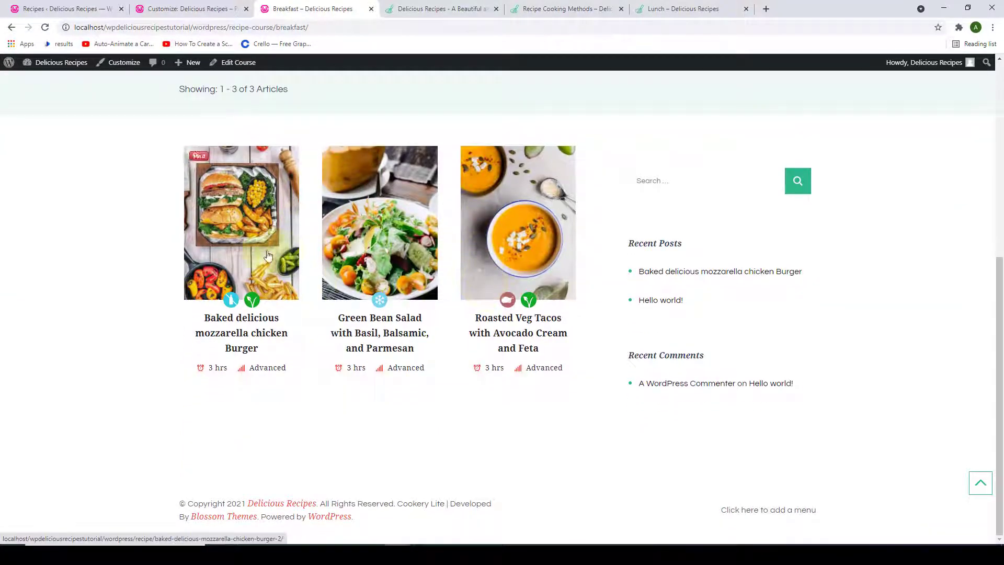
scroll(482, 248, "up", 1)
scroll(481, 248, "up", 2)
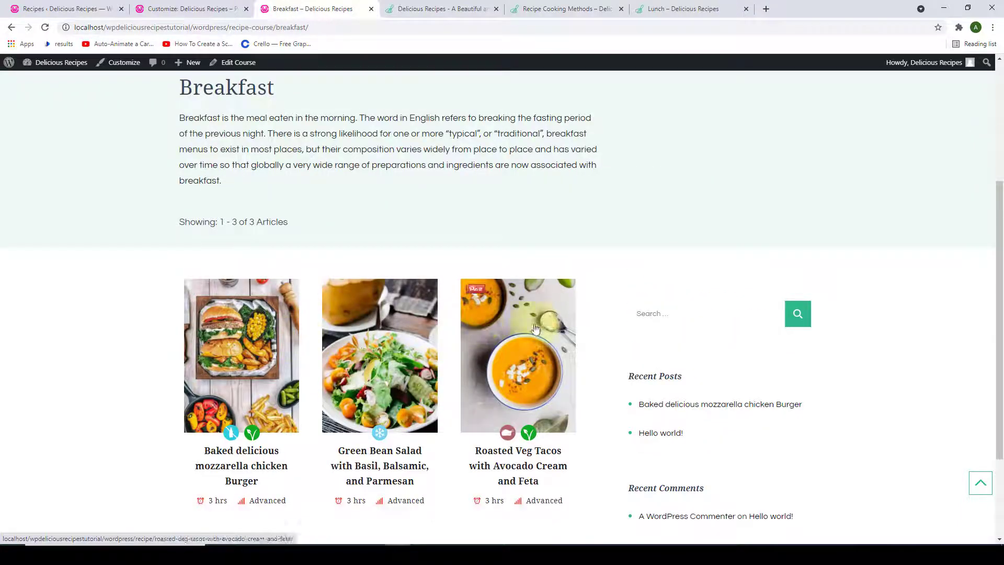
scroll(517, 329, "up", 4)
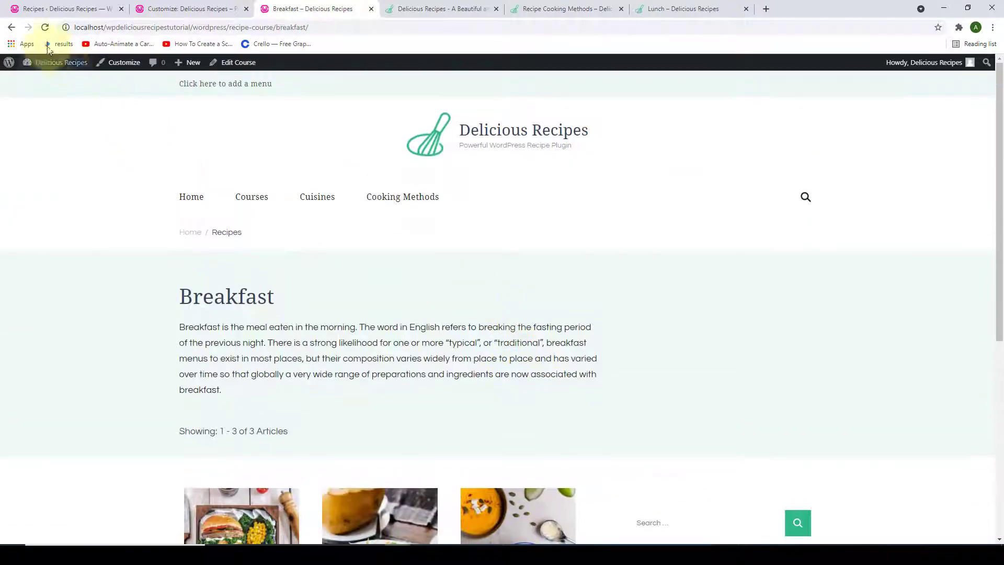
left_click(12, 27)
Open the Cuisines page from the site's navigation and look through the recipes grouped under each cuisine.
scroll(383, 282, "up", 4)
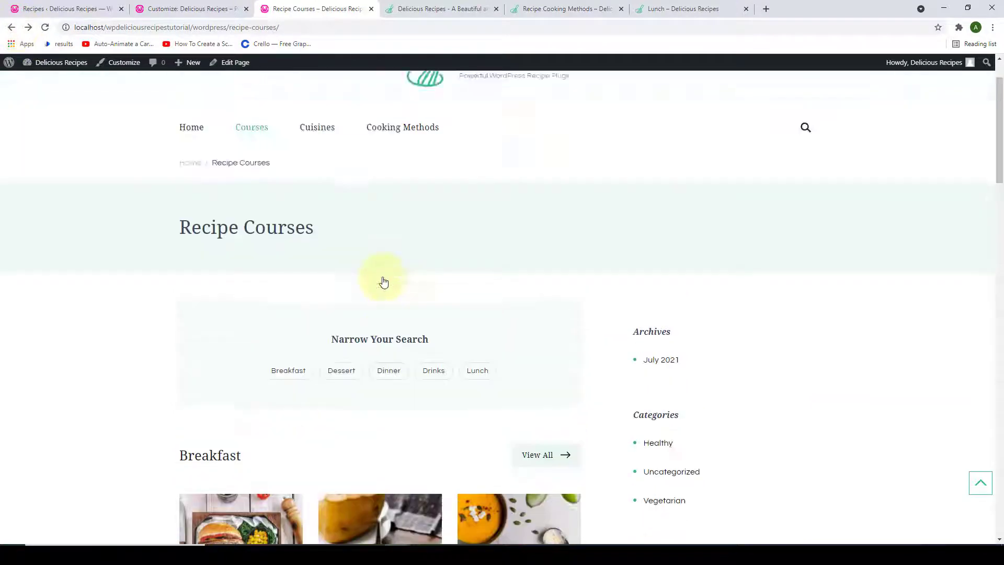
left_click(326, 199)
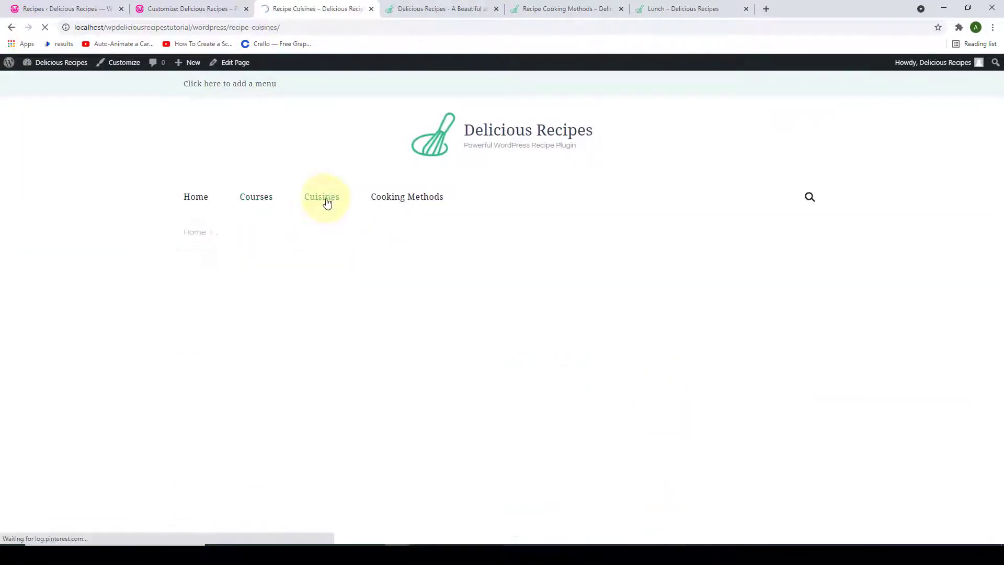
scroll(330, 202, "down", 1)
scroll(330, 202, "down", 14)
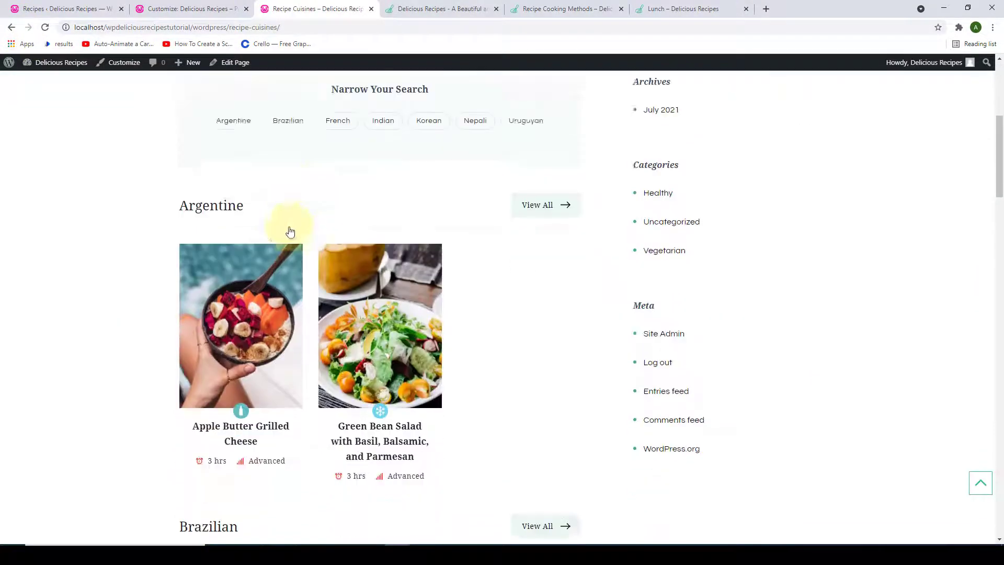
scroll(392, 269, "down", 7)
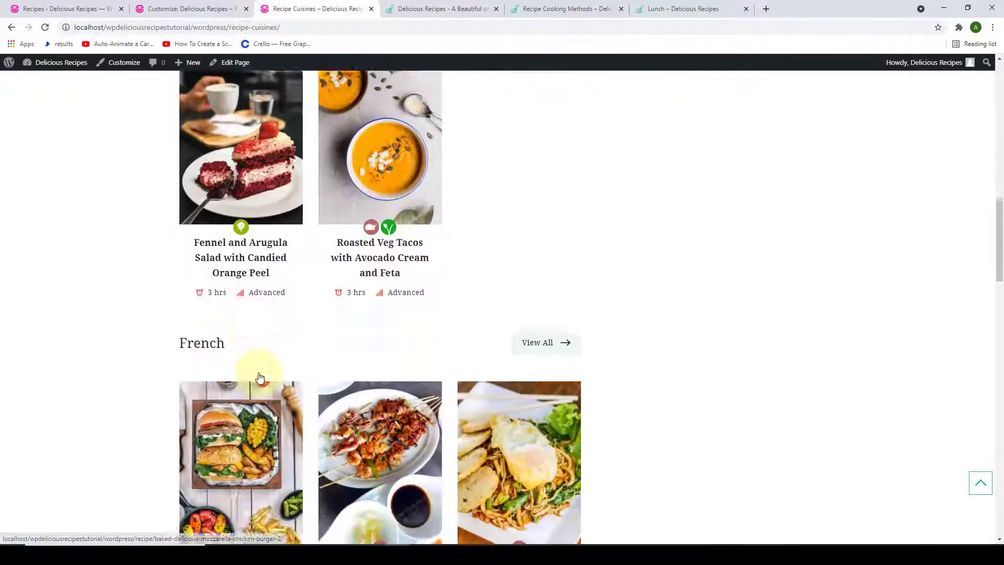
scroll(467, 375, "down", 3)
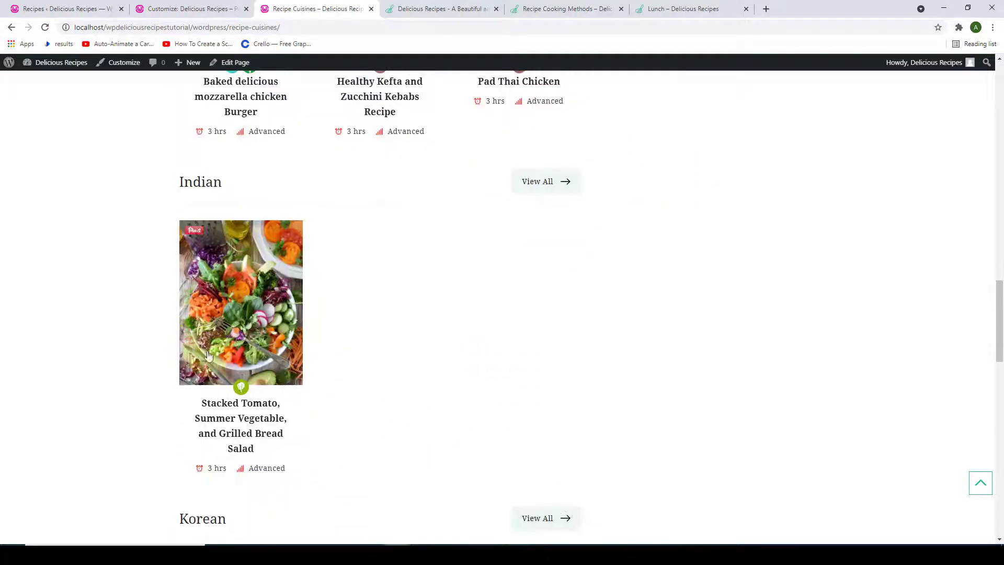
scroll(309, 328, "down", 11)
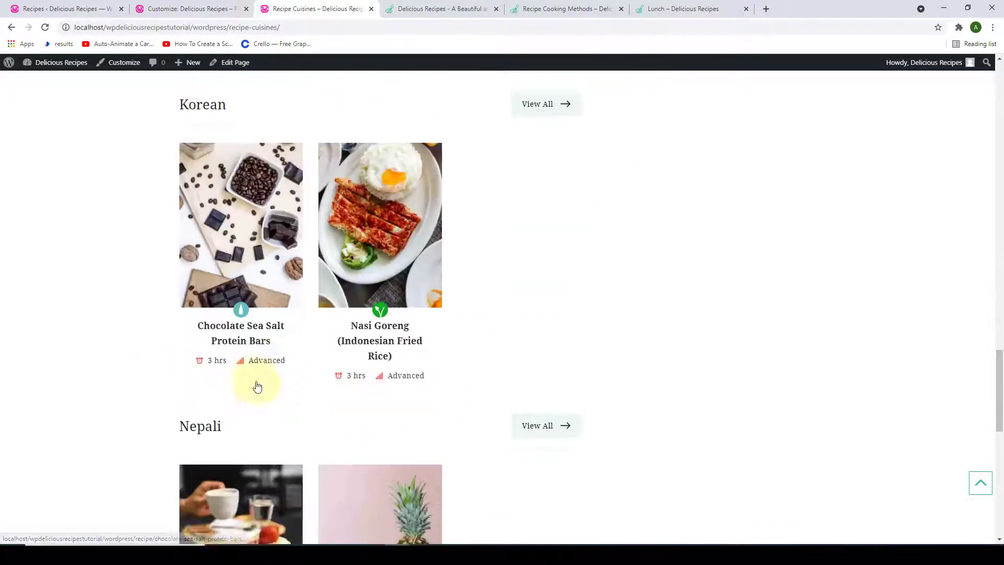
scroll(342, 387, "down", 6)
Open the Cooking Methods page from the site's navigation and look through the recipes grouped under each method.
scroll(366, 377, "up", 12)
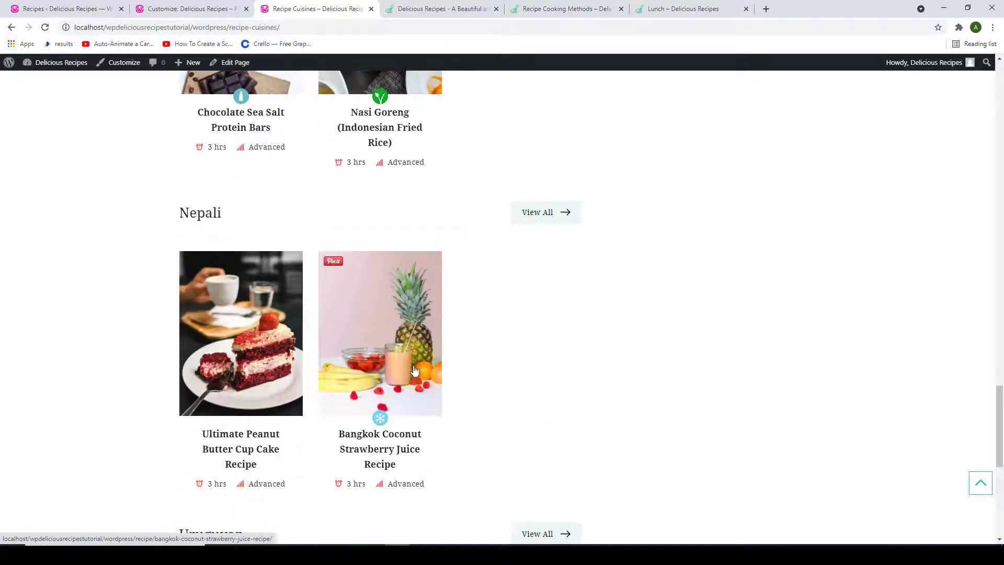
scroll(413, 365, "up", 20)
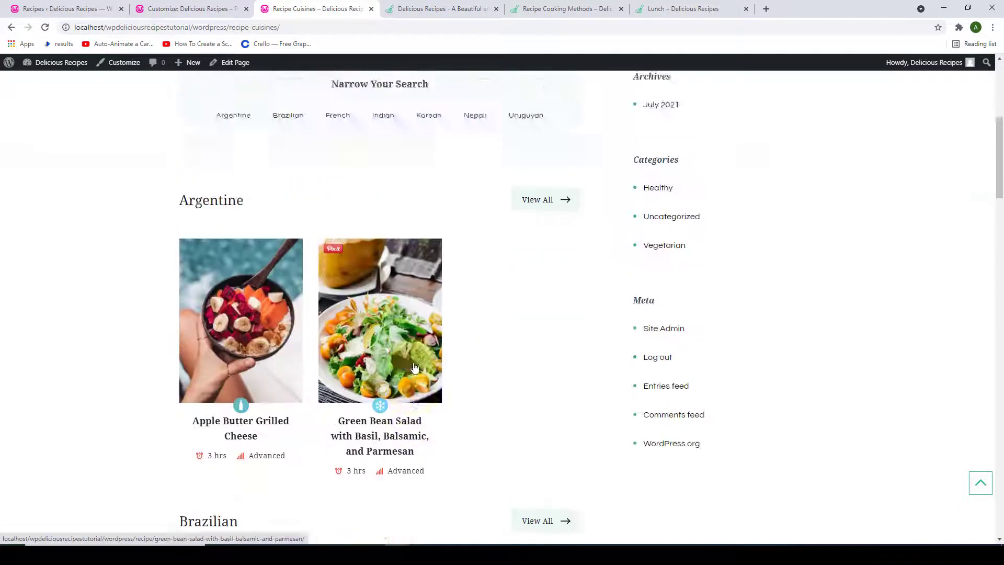
scroll(413, 358, "up", 1)
left_click(404, 204)
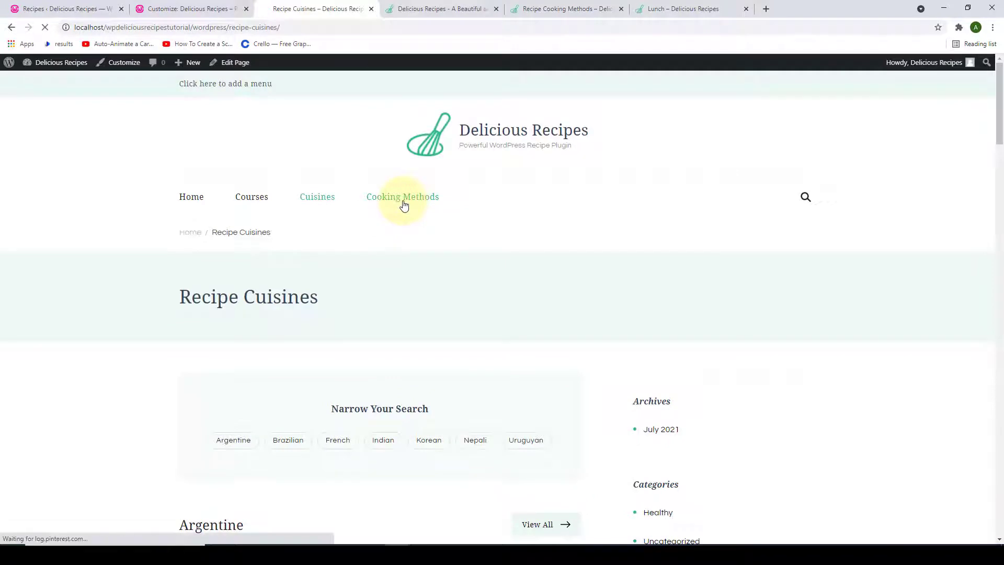
scroll(401, 218, "down", 7)
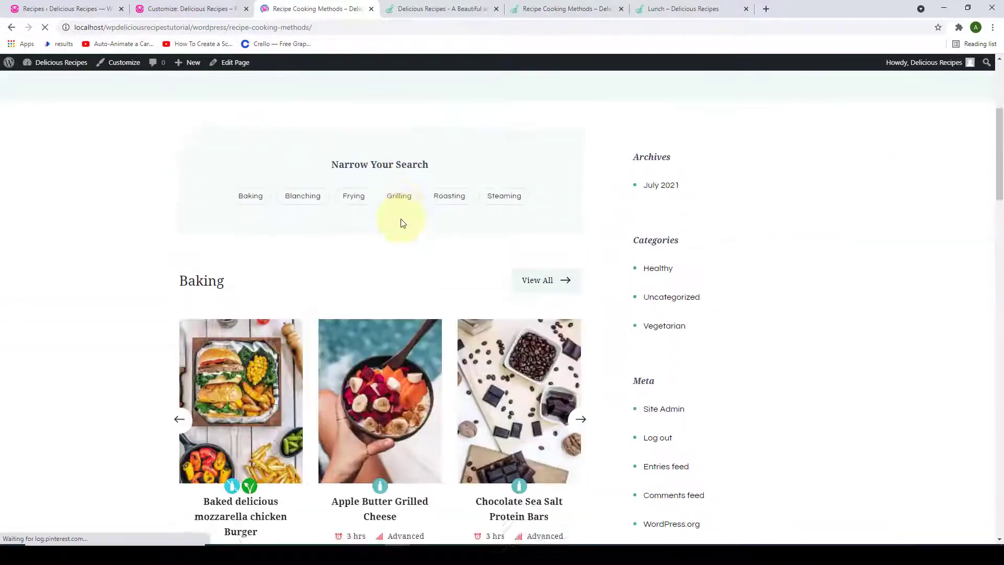
scroll(544, 242, "down", 7)
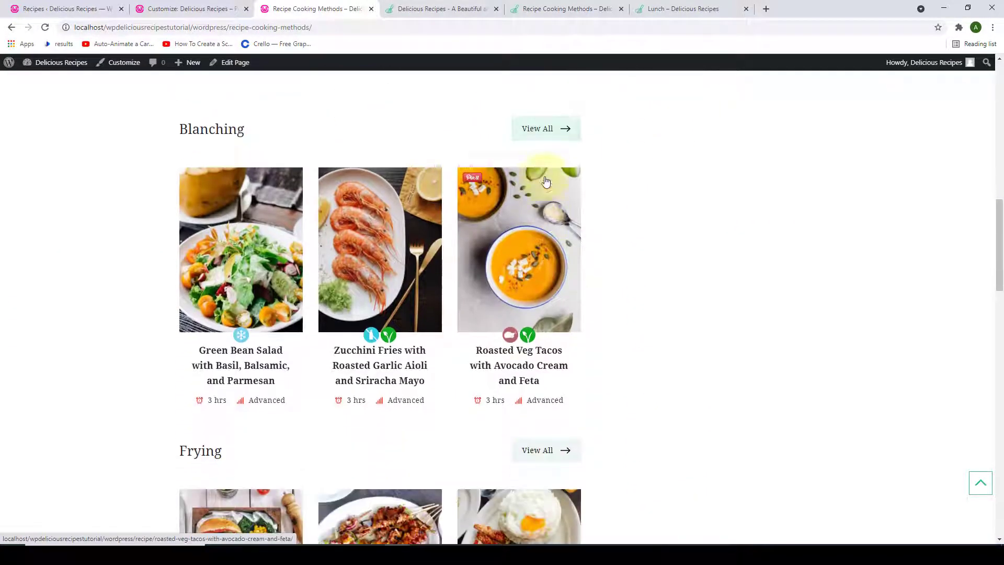
scroll(562, 135, "down", 17)
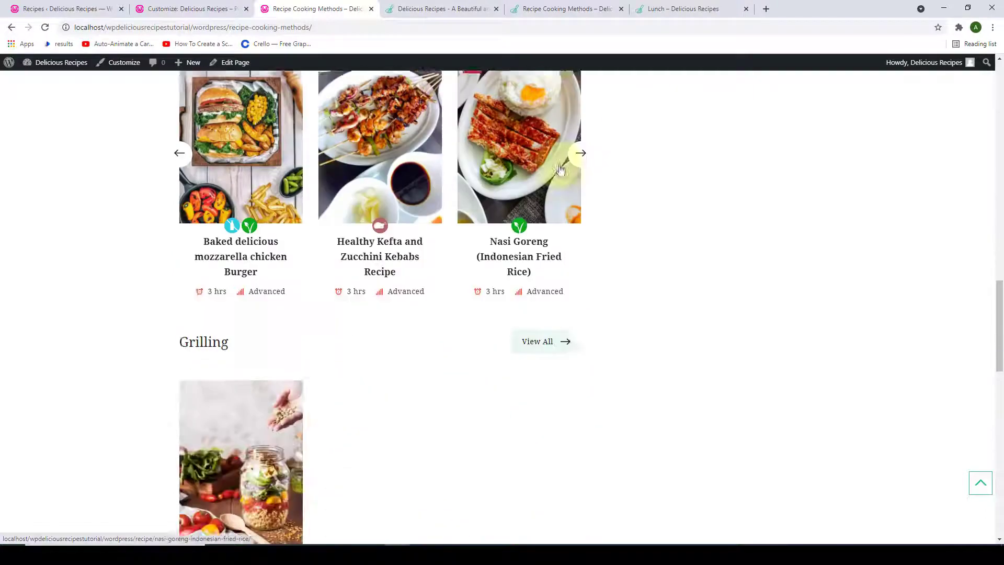
scroll(562, 194, "down", 8)
left_click(979, 483)
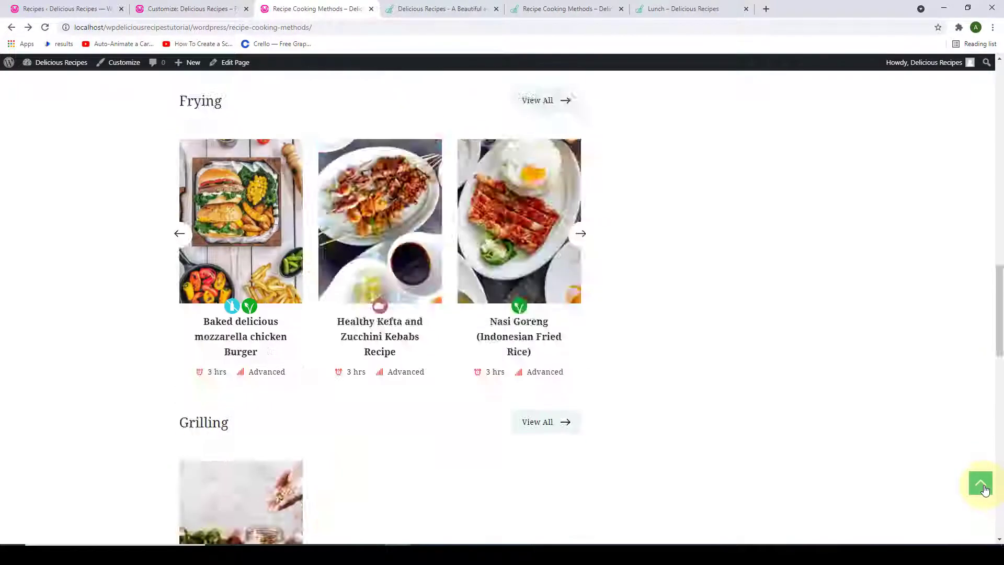
Go back to the WordPress admin, open the recipe Courses list, and review the recipe count for each course.
left_click(41, 7)
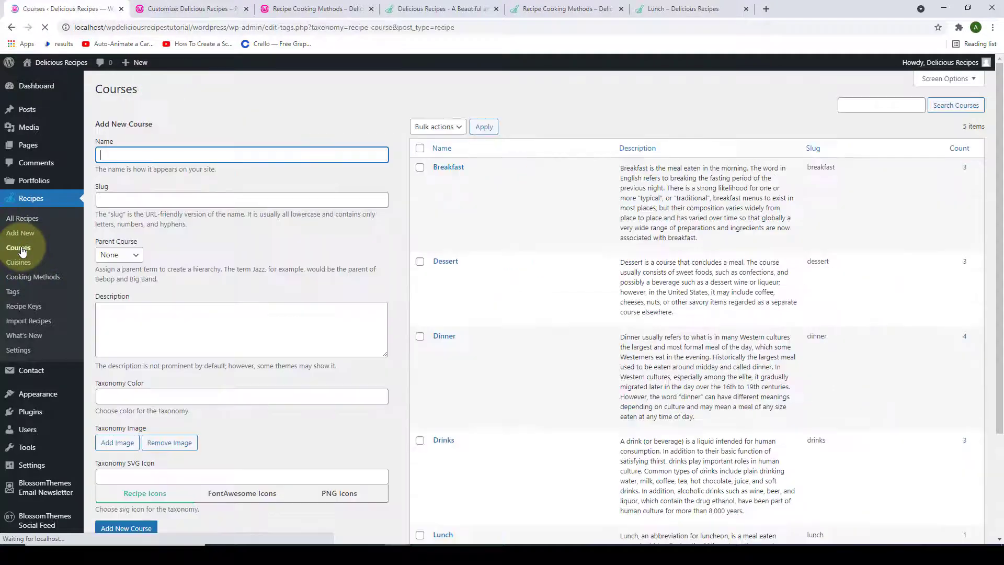
scroll(469, 196, "down", 3)
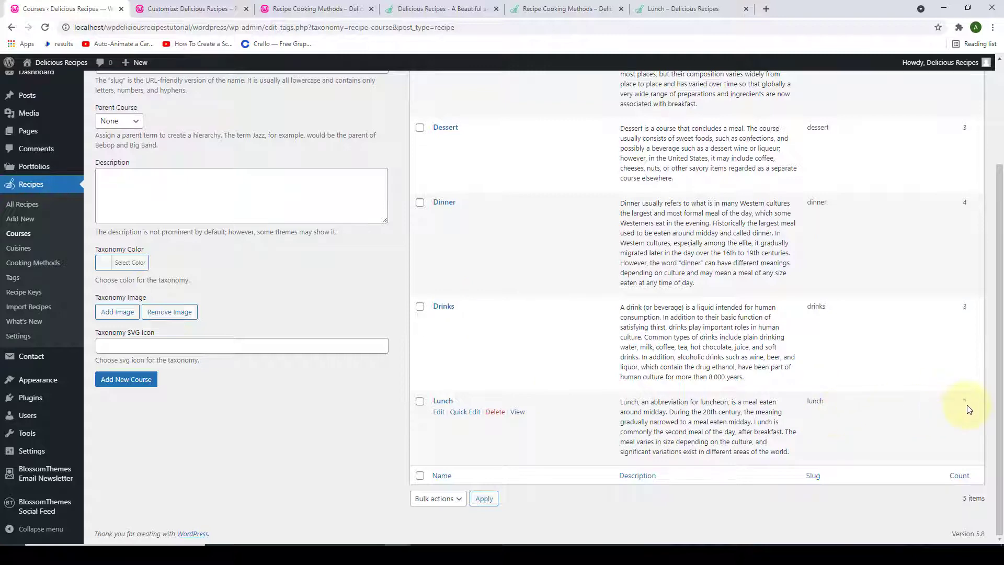
scroll(967, 409, "up", 3)
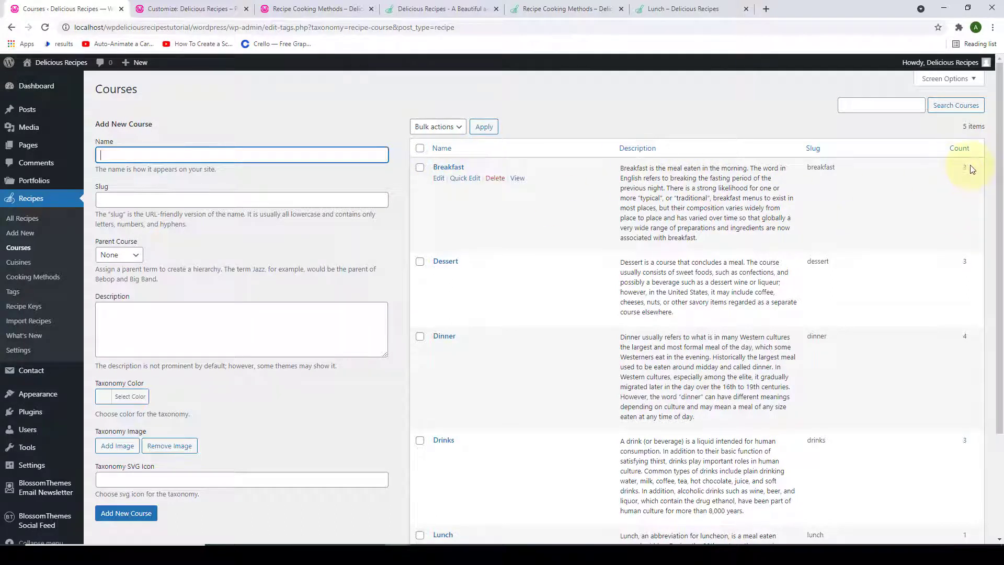
scroll(971, 169, "down", 2)
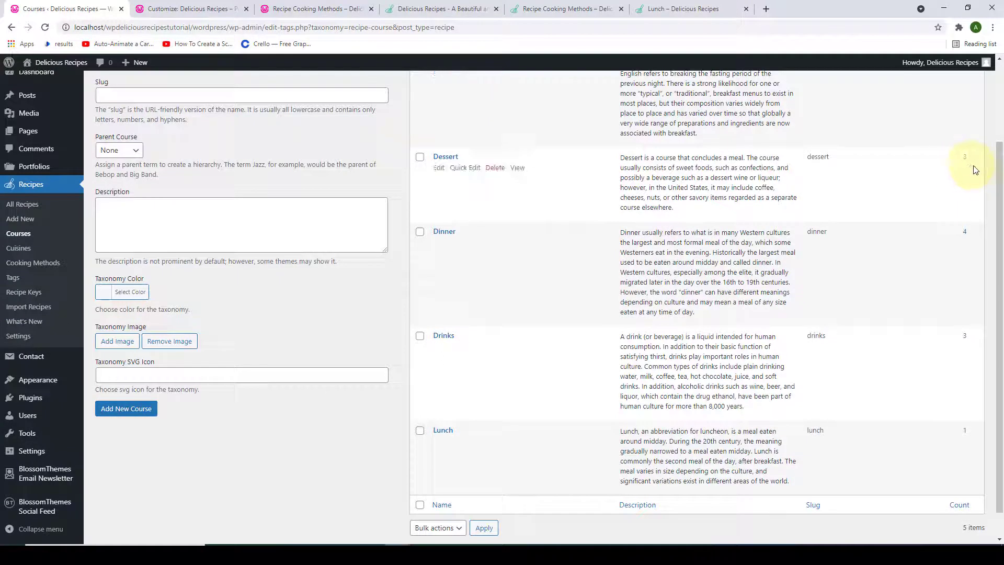
scroll(975, 169, "down", 1)
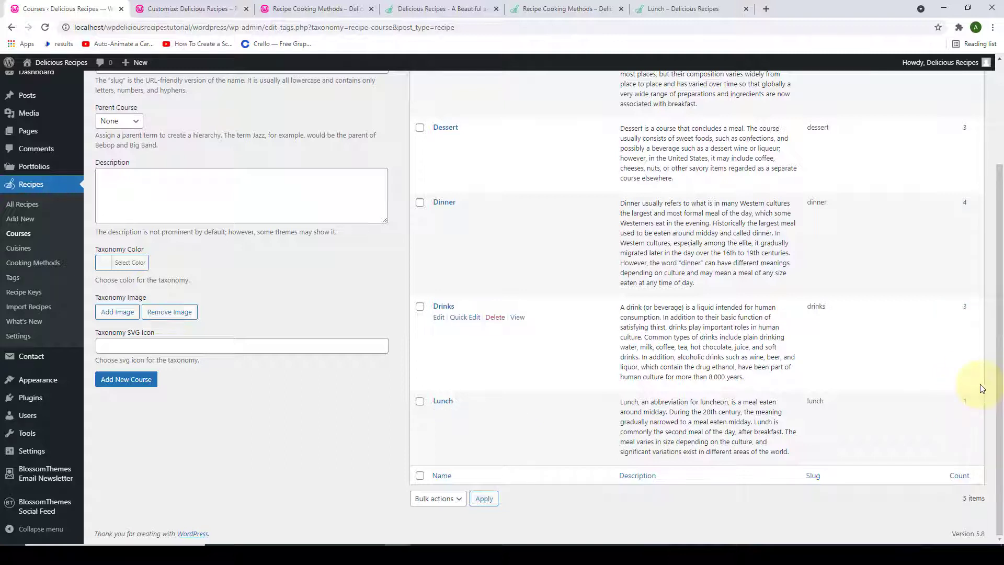
scroll(978, 381, "up", 1)
scroll(979, 382, "up", 3)
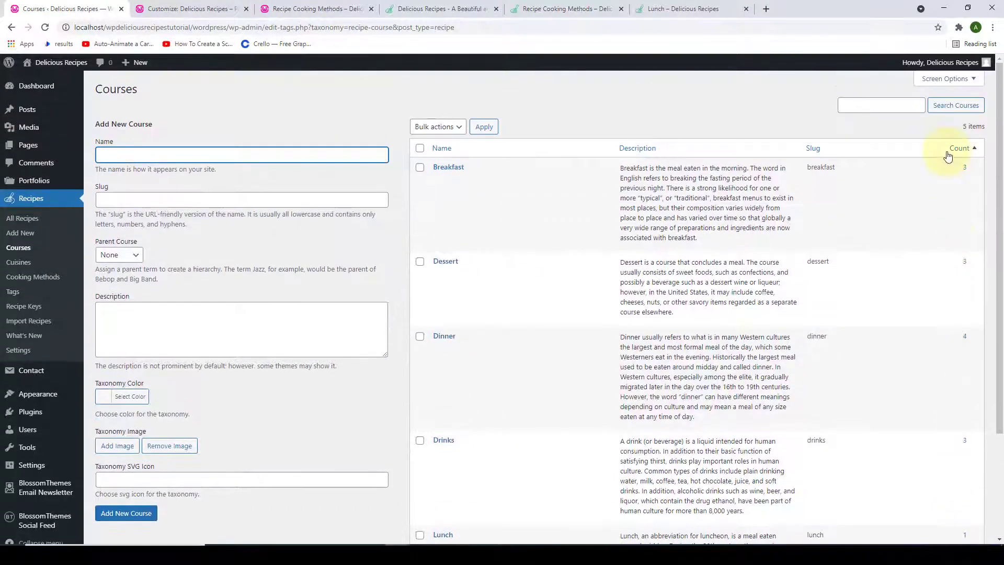